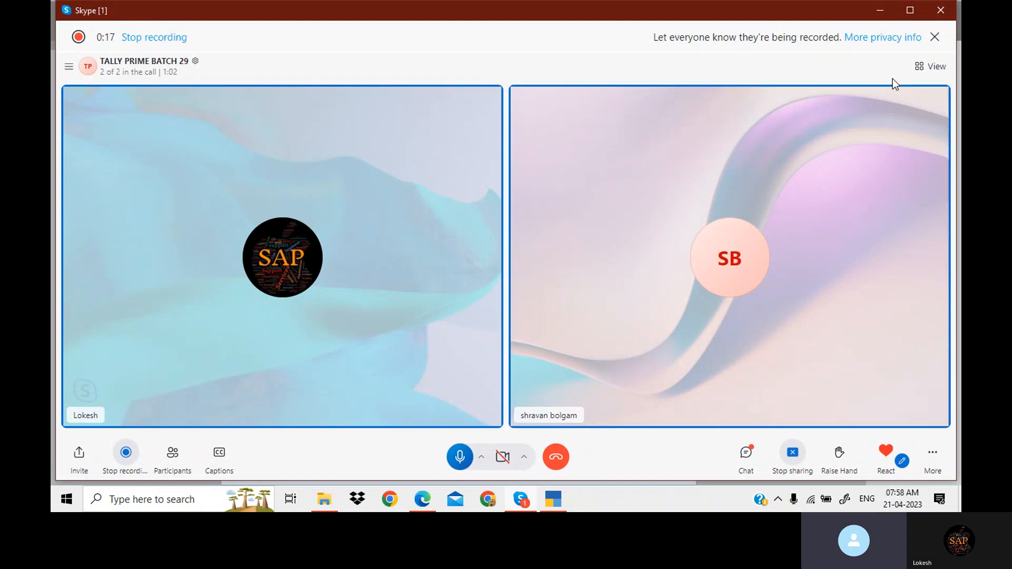
# Switch to the PDF material in Edge and review the provision or adjustment entries listed for 31st March
pyautogui.click(429, 504)
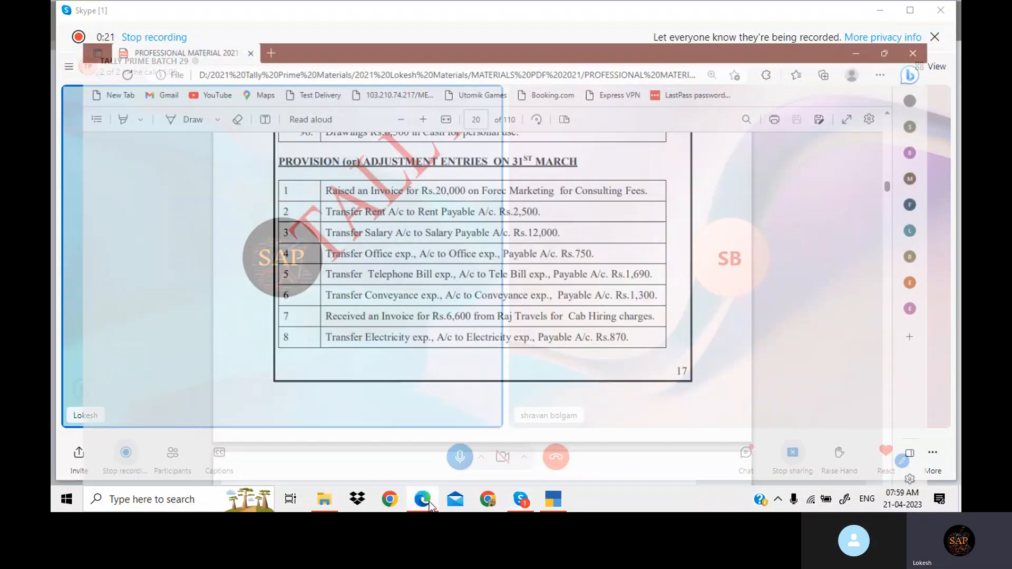
pyautogui.scroll(3, 477, 416)
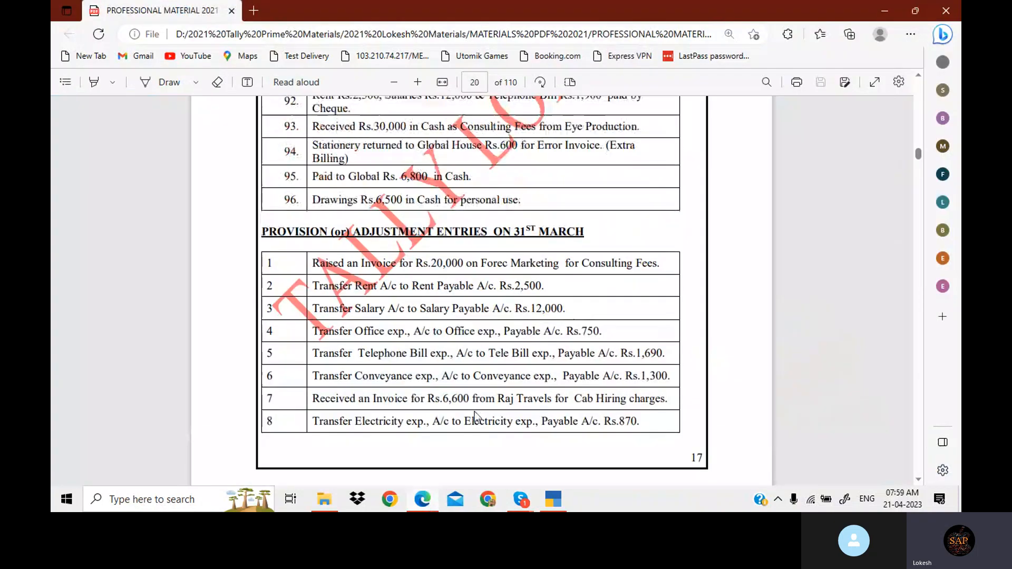
pyautogui.scroll(-3, 477, 416)
pyautogui.scroll(1, 477, 416)
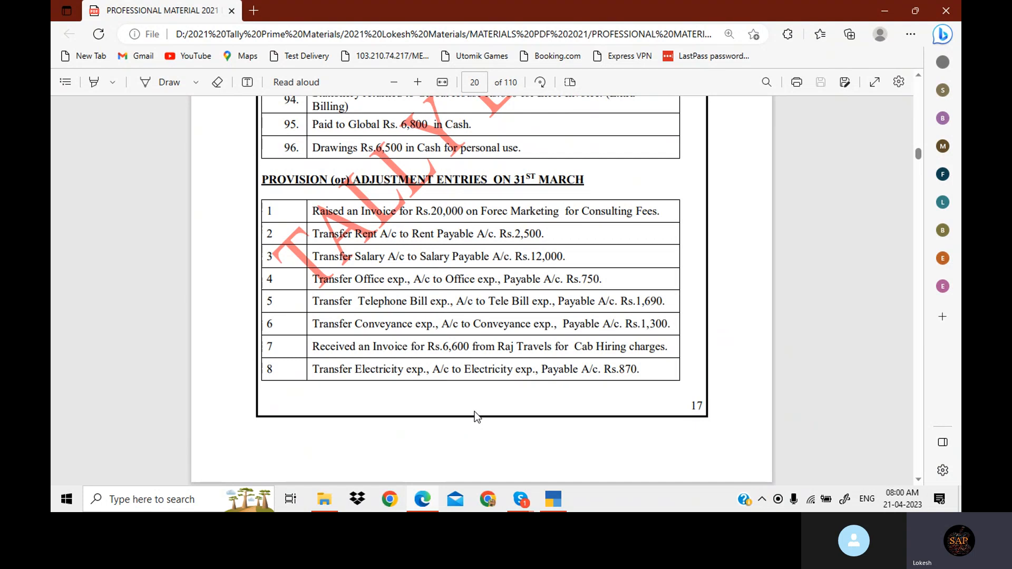
# Switch to TallyPrime, open the company SERVICE COMPANIES and bring up accounting voucher creation
pyautogui.click(559, 495)
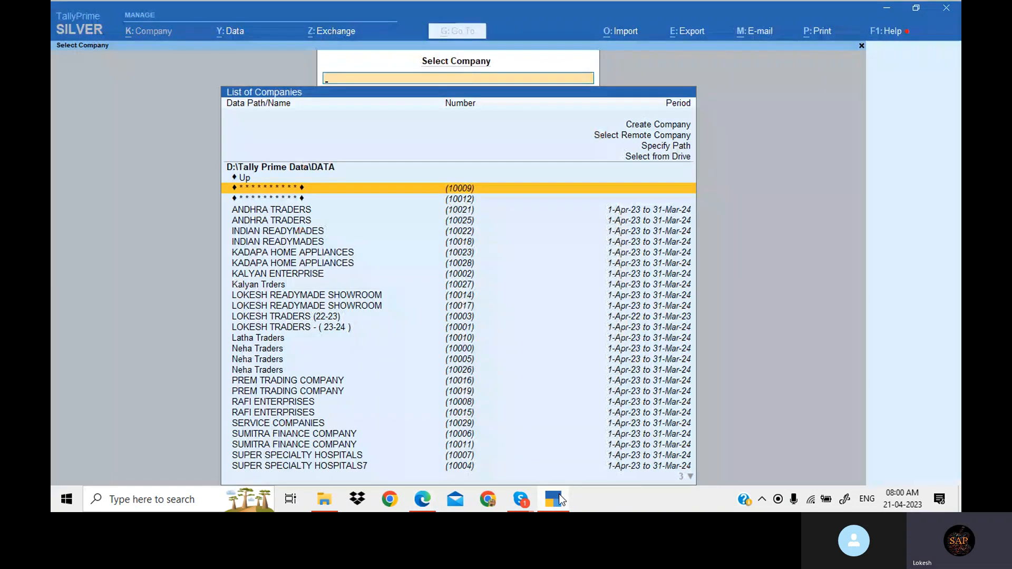
pyautogui.write('ser')
pyautogui.press('Return')
pyautogui.press('Return')
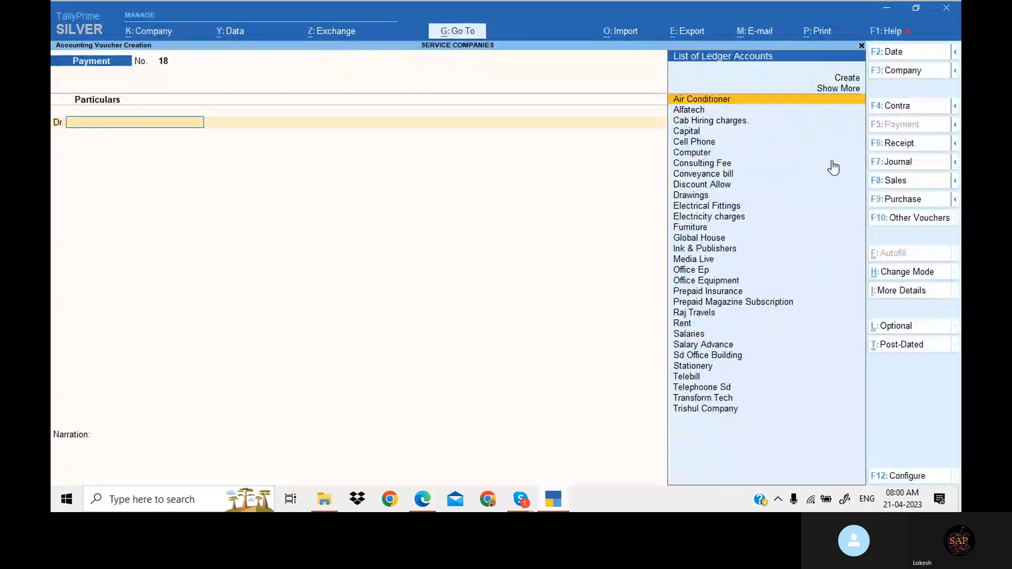
# Set the voucher date to 31-Mar-24 and change the voucher type to Journal
pyautogui.click(896, 54)
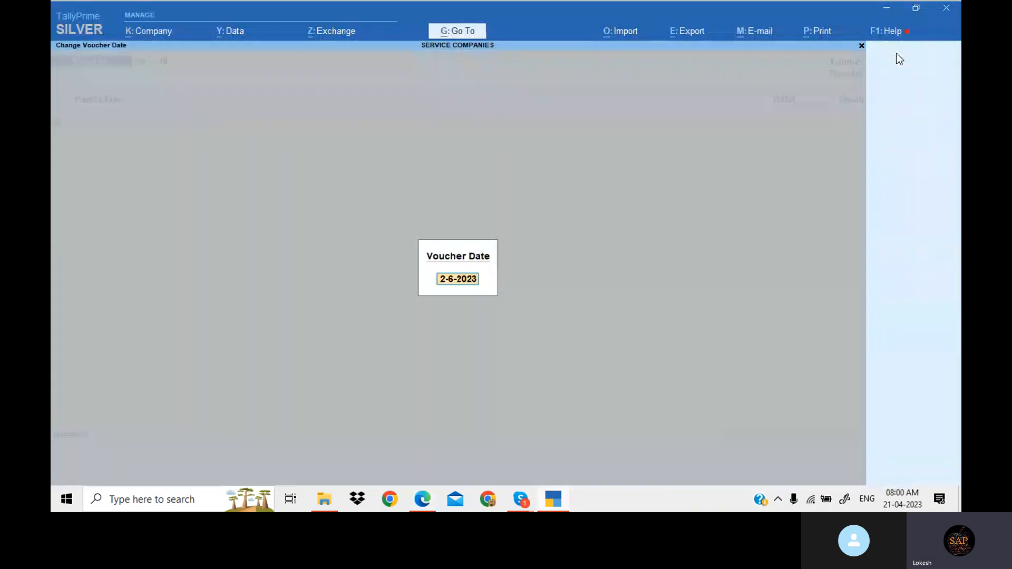
pyautogui.write('31-3')
pyautogui.press('Return')
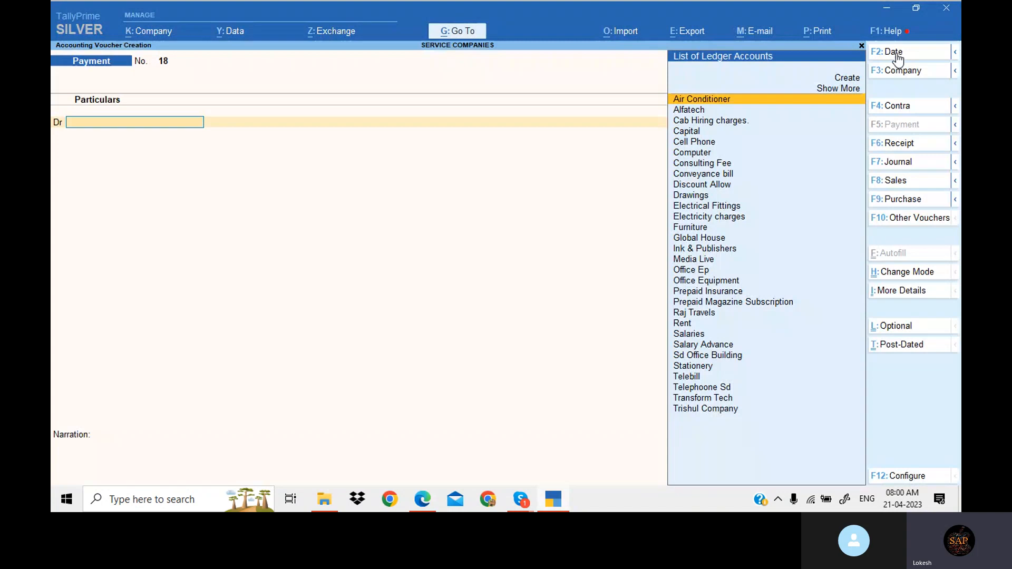
pyautogui.press('F7')
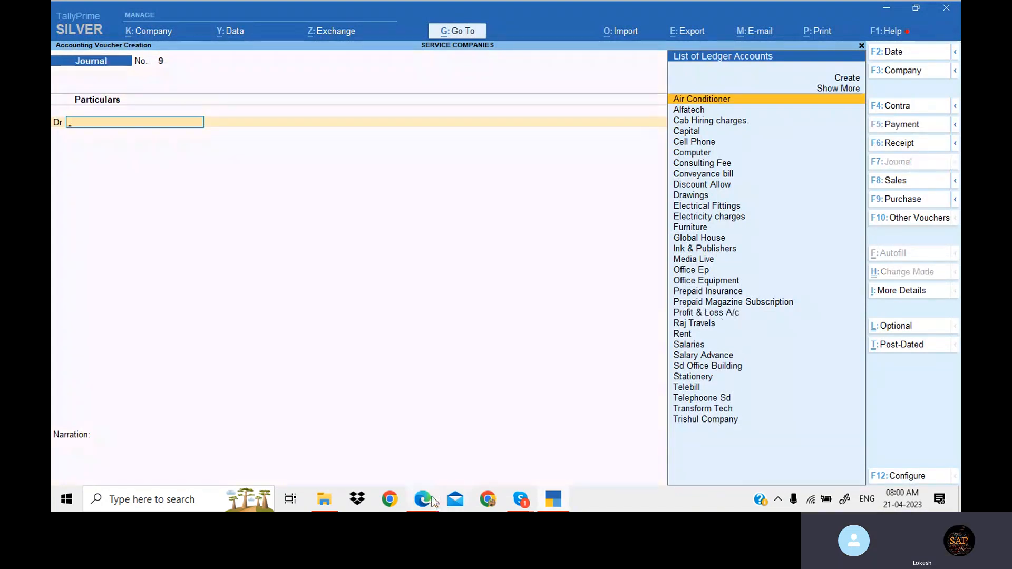
# Copy the party name Forec Marketing from adjustment entry 1 in the Edge PDF and return to TallyPrime
pyautogui.click(431, 497)
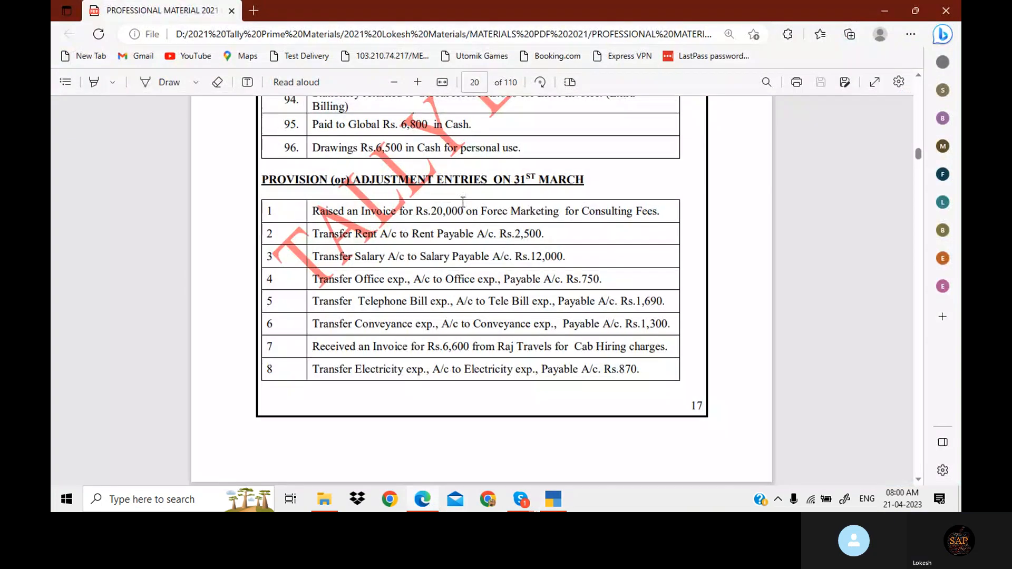
pyautogui.moveTo(480, 211); pyautogui.dragTo(558, 211)
pyautogui.hotkey('ctrl', 'c')
pyautogui.click(560, 495)
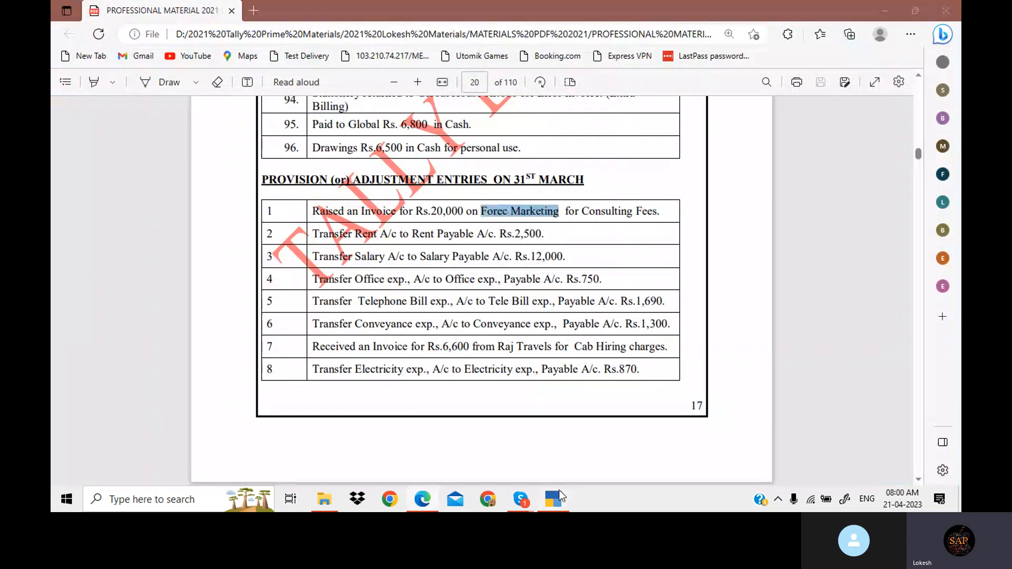
# Create a ledger named Forec Marketing under Sundry Debtors for the journal's debit line
pyautogui.hotkey('alt', 'c')
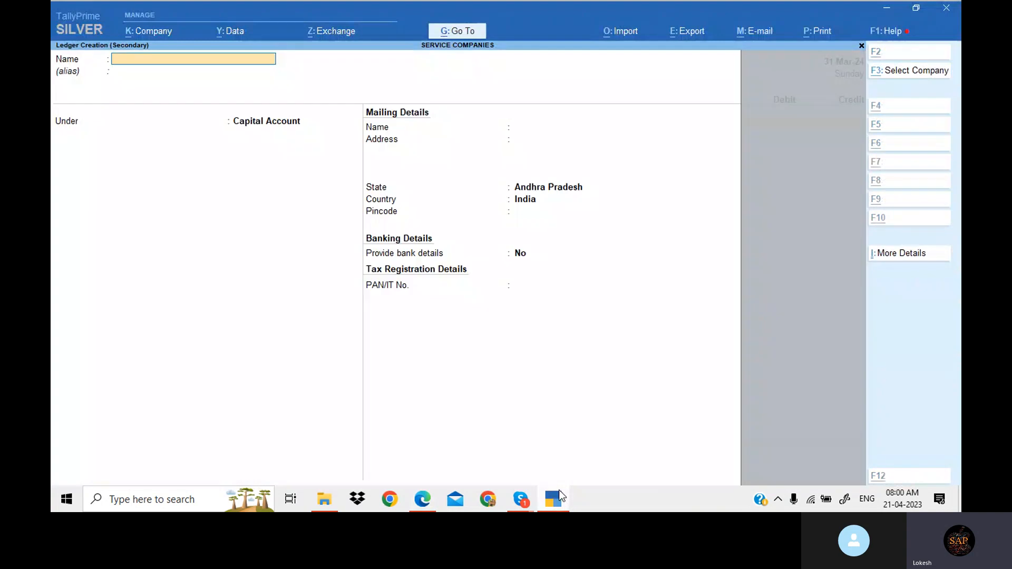
pyautogui.hotkey('ctrl', 'v')
pyautogui.press('Return')
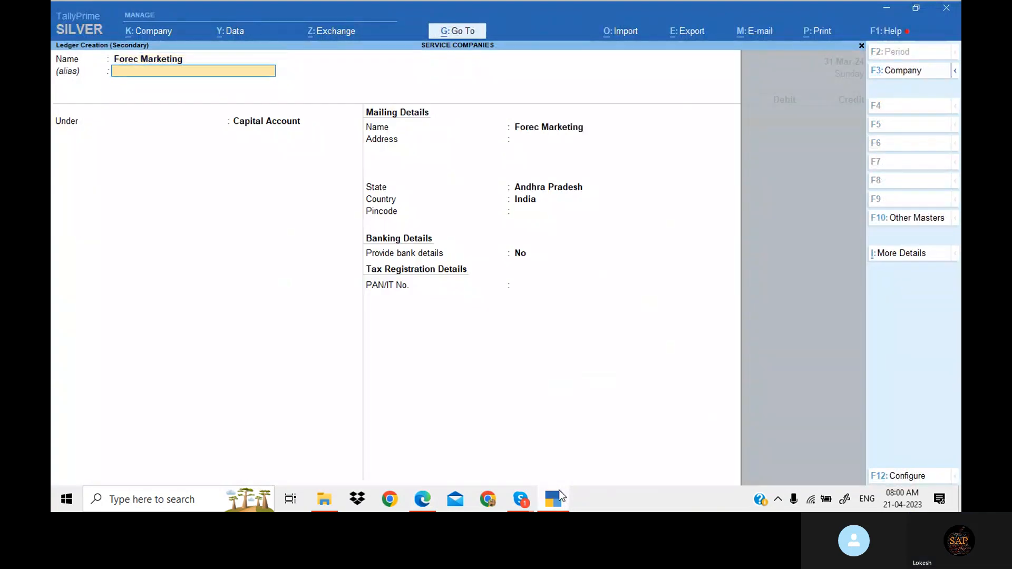
pyautogui.press('Return')
pyautogui.write('Sun')
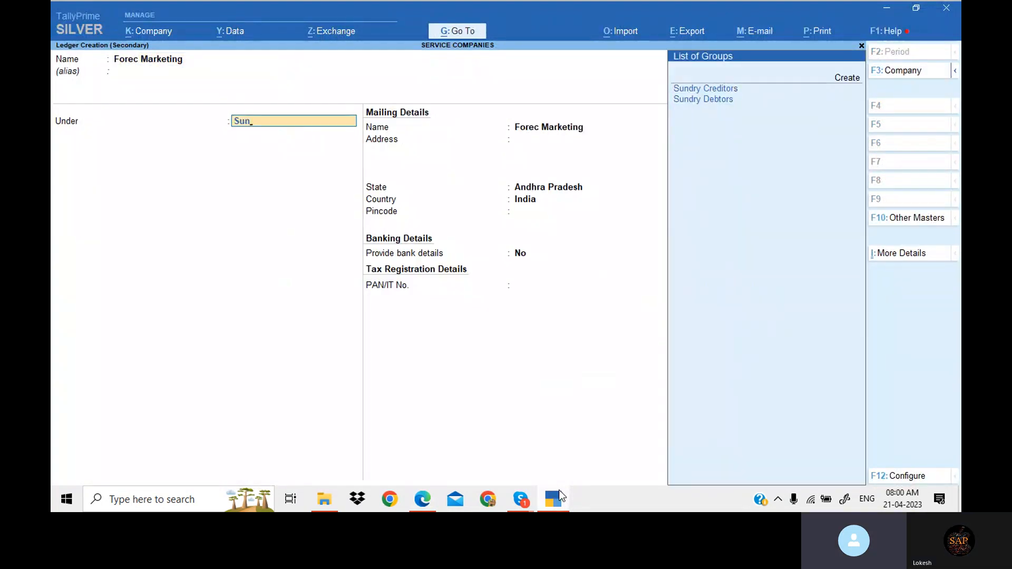
pyautogui.press('Down')
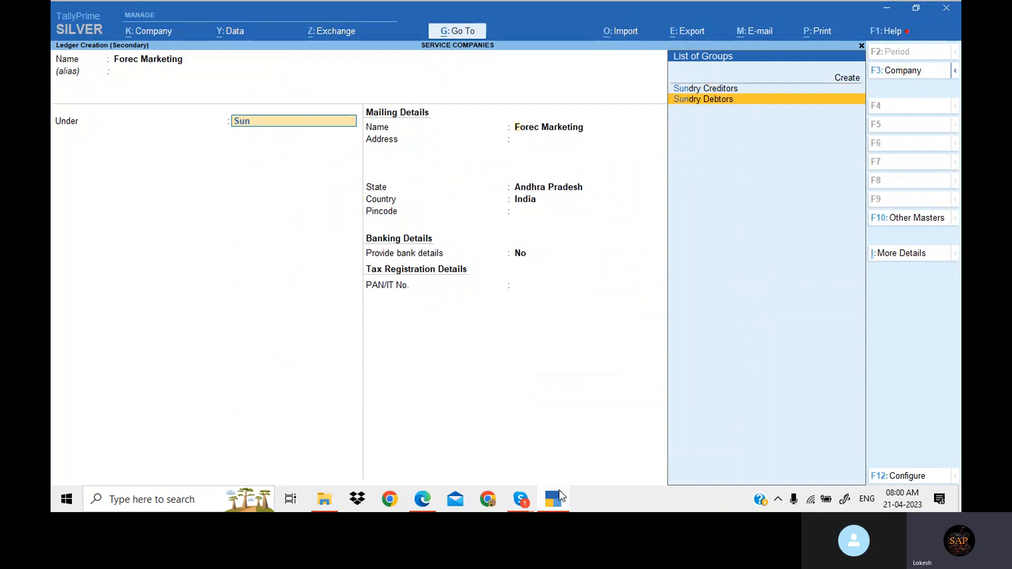
pyautogui.press('Return')
pyautogui.hotkey('ctrl', 'a')
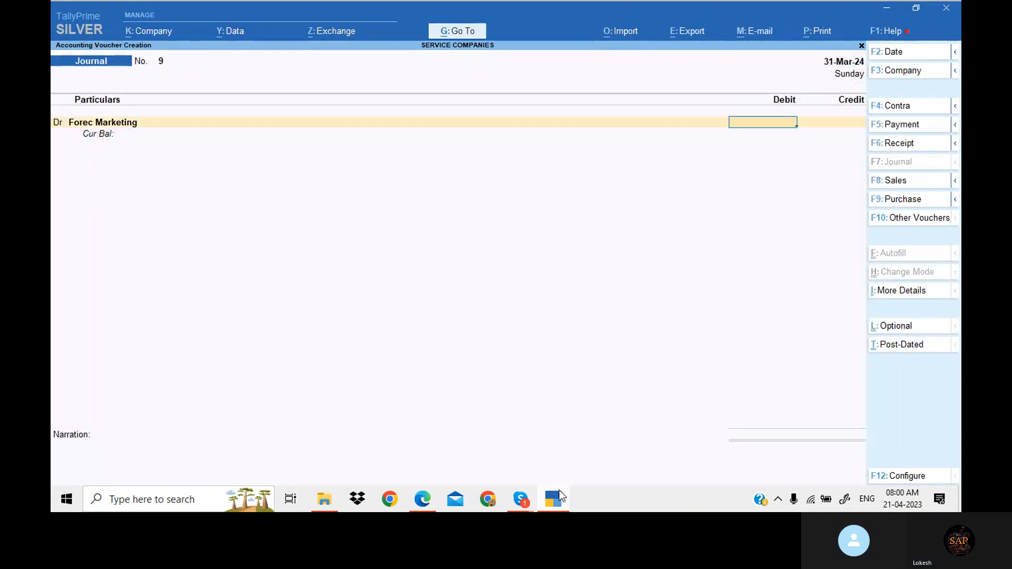
# Debit Forec Marketing 20,000, credit Consulting Fee 20,000, and save the journal voucher
pyautogui.click(561, 503)
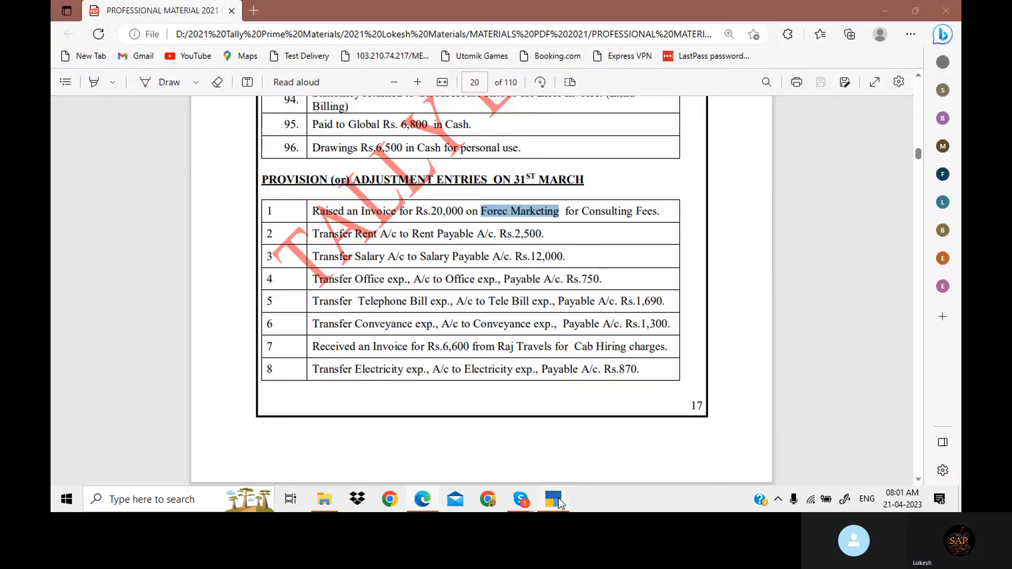
pyautogui.click(561, 503)
pyautogui.press('Return')
pyautogui.write('Co')
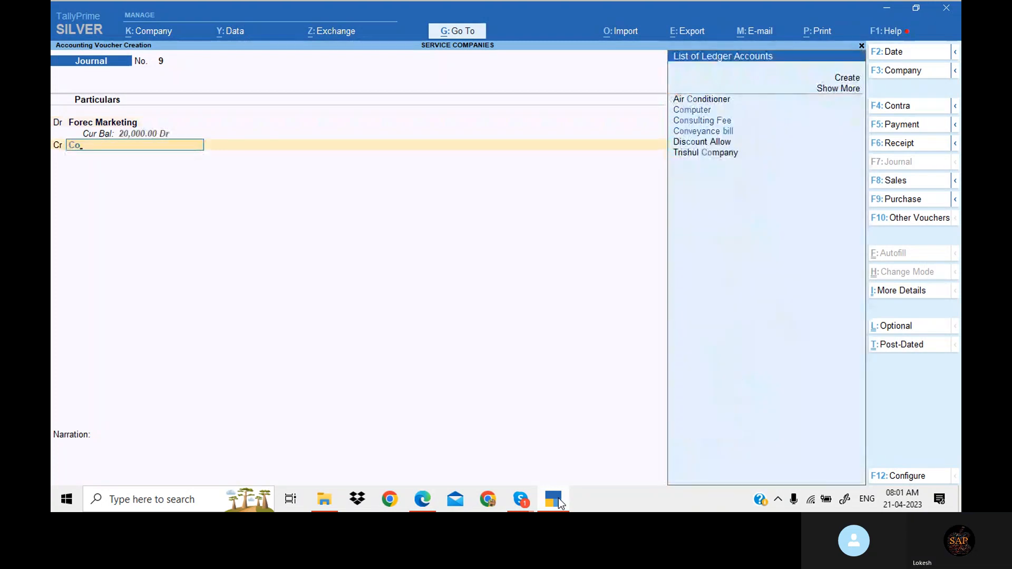
pyautogui.press('Down')
pyautogui.press('Down')
pyautogui.press('Return')
pyautogui.press('Return')
pyautogui.press('Return')
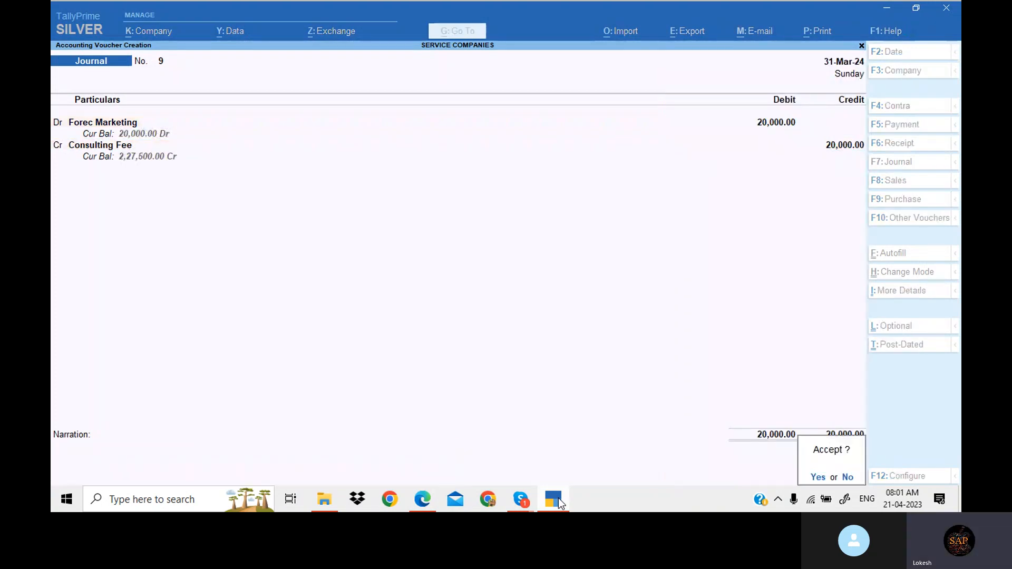
pyautogui.press('Return')
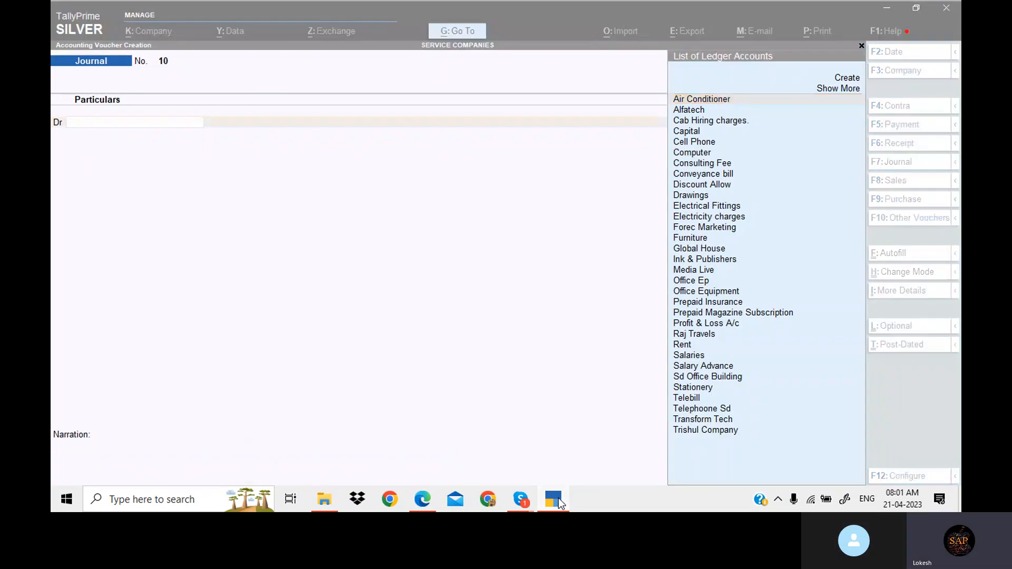
# Debit the Rent ledger with 2,500 in the new journal voucher
pyautogui.click(559, 502)
pyautogui.click(559, 501)
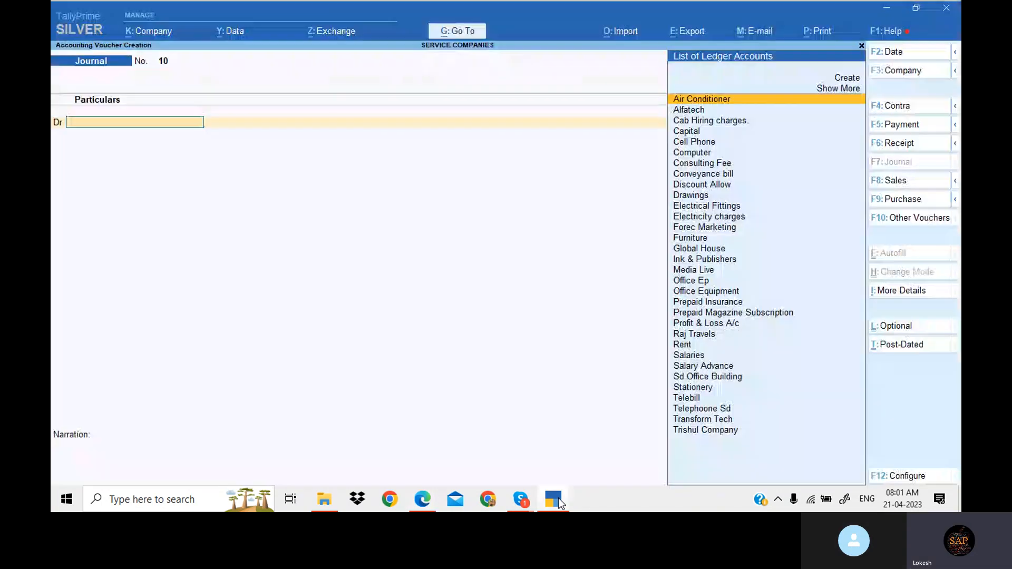
pyautogui.write('re')
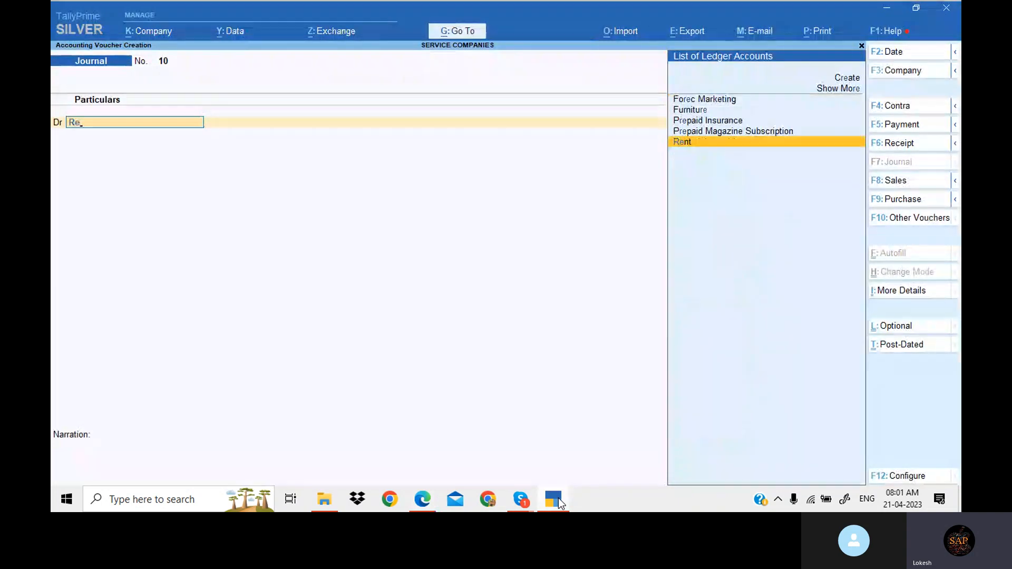
pyautogui.press('Return')
pyautogui.click(559, 502)
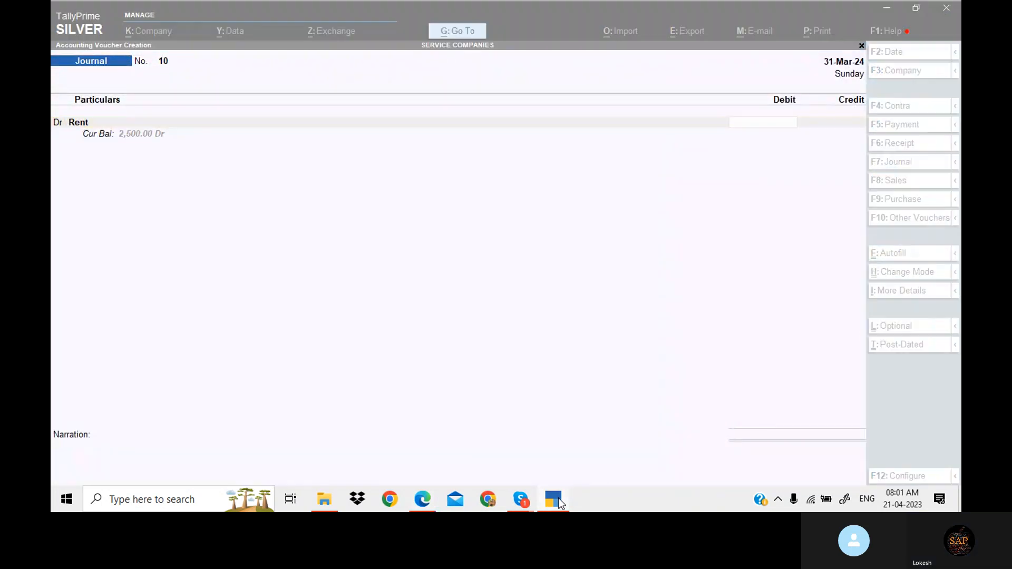
pyautogui.click(559, 501)
pyautogui.write('2500')
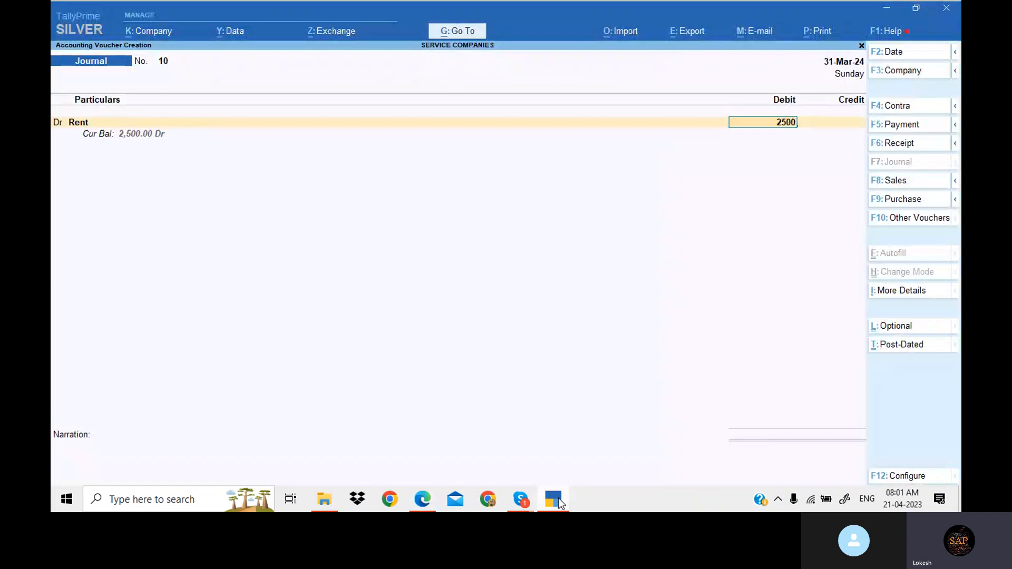
pyautogui.press('Return')
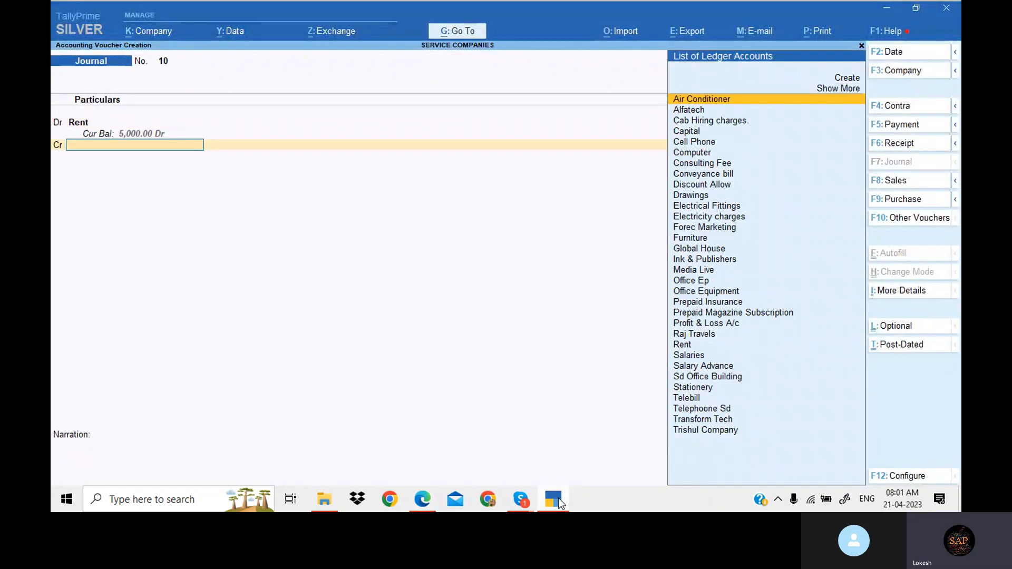
# Start a new ledger from the credit line and name it Rent Payable
pyautogui.hotkey('alt', 'c')
pyautogui.write('Te')
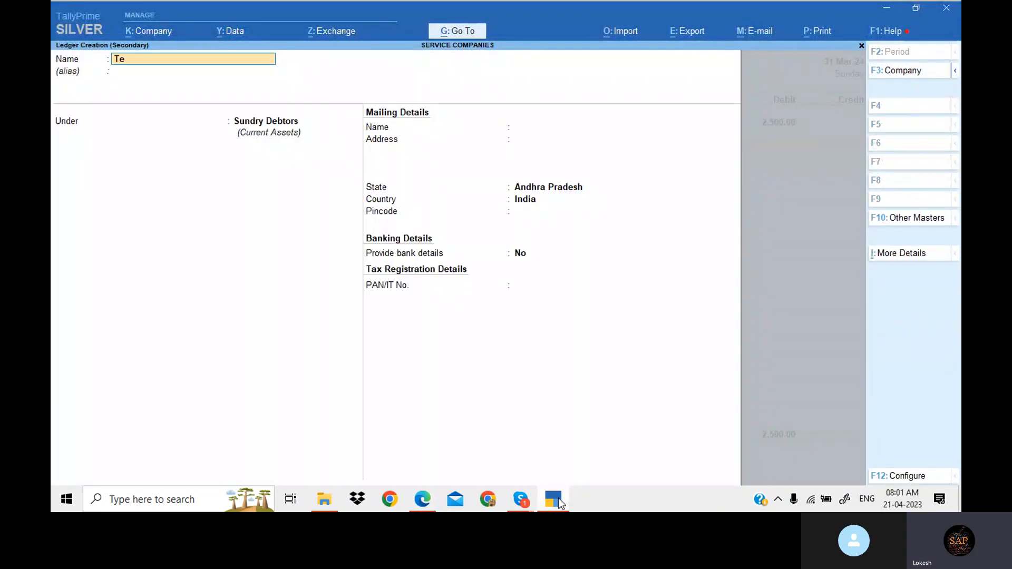
pyautogui.press('BackSpace')
pyautogui.press('BackSpace')
pyautogui.write('Rent P')
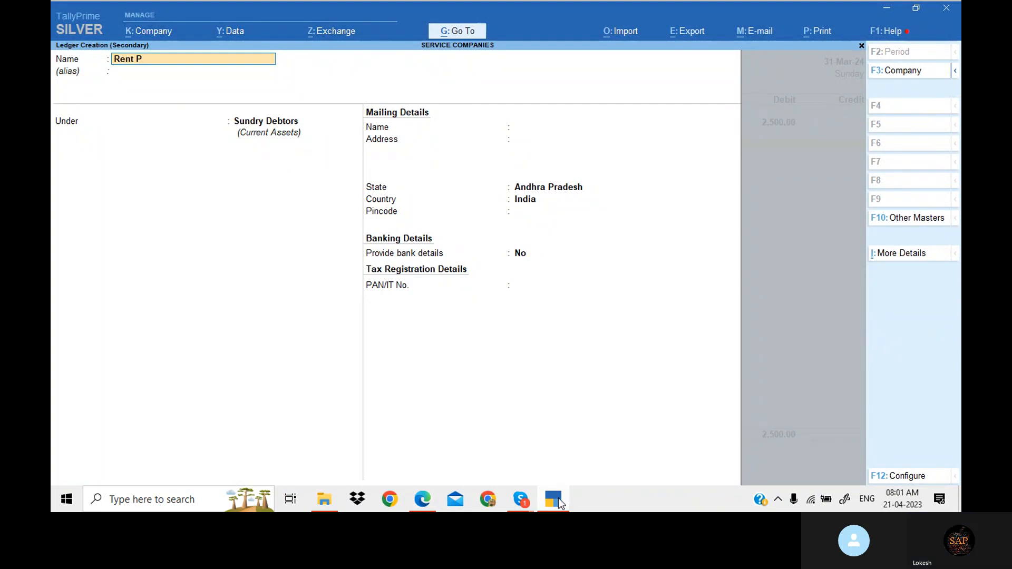
pyautogui.write('ayable')
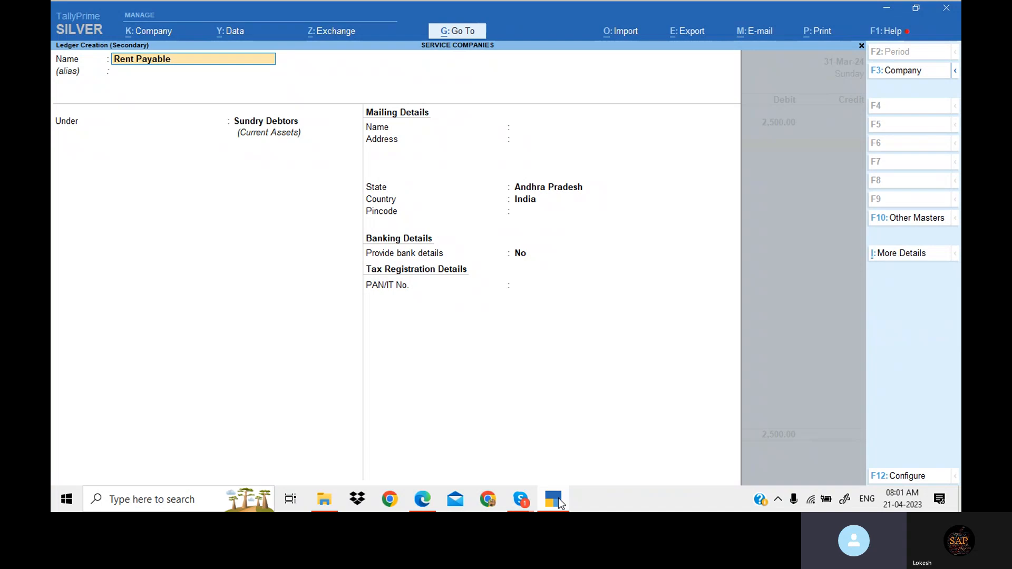
pyautogui.press('Return')
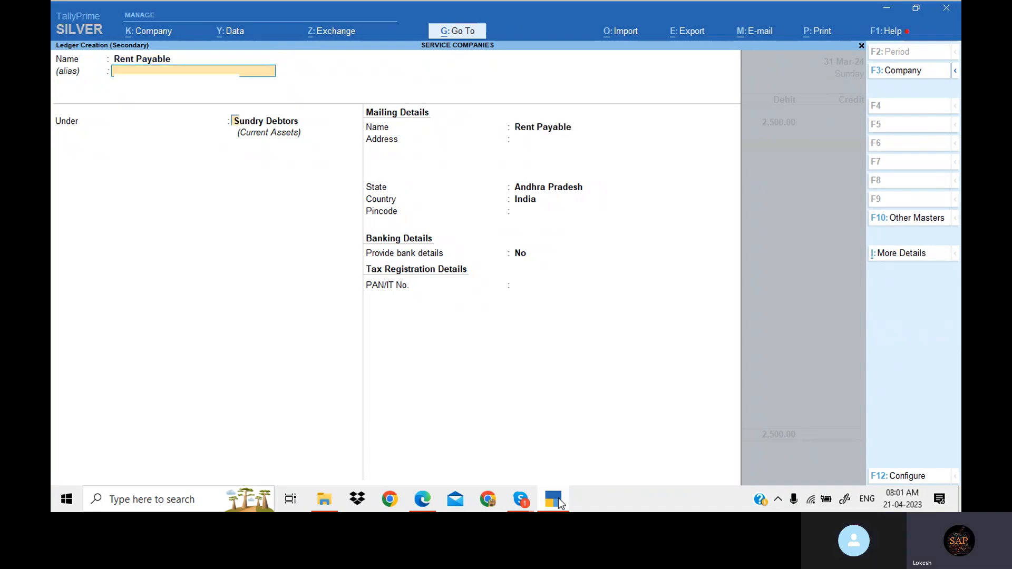
# Place the Rent Payable ledger under the Provisions group instead of Sundry Debtors
pyautogui.press('Return')
pyautogui.press('space')
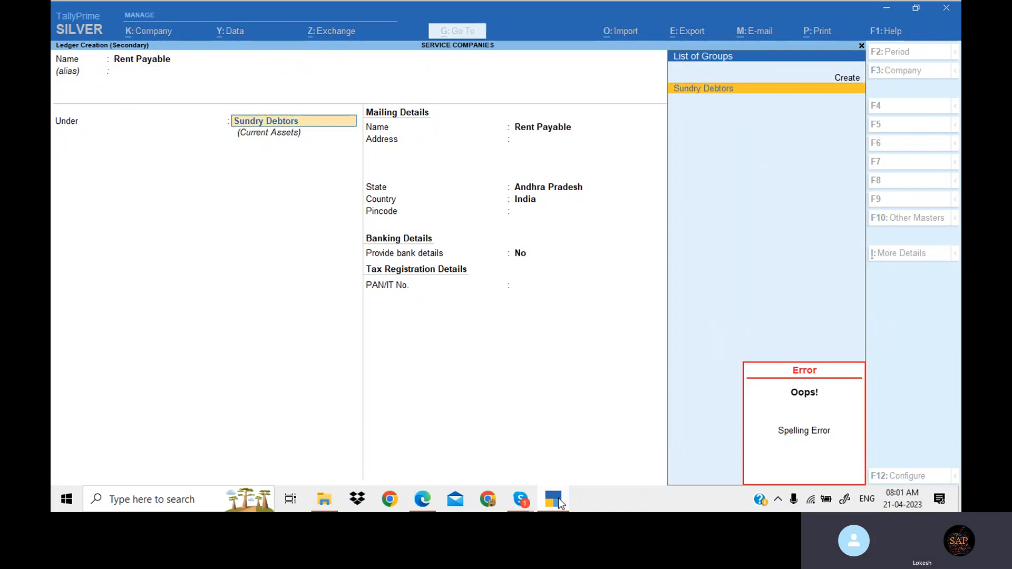
pyautogui.press('BackSpace')
pyautogui.press('BackSpace')
pyautogui.press('BackSpace')
pyautogui.press('BackSpace')
pyautogui.press('BackSpace')
pyautogui.press('BackSpace')
pyautogui.press('BackSpace')
pyautogui.press('BackSpace')
pyautogui.press('BackSpace')
pyautogui.press('BackSpace')
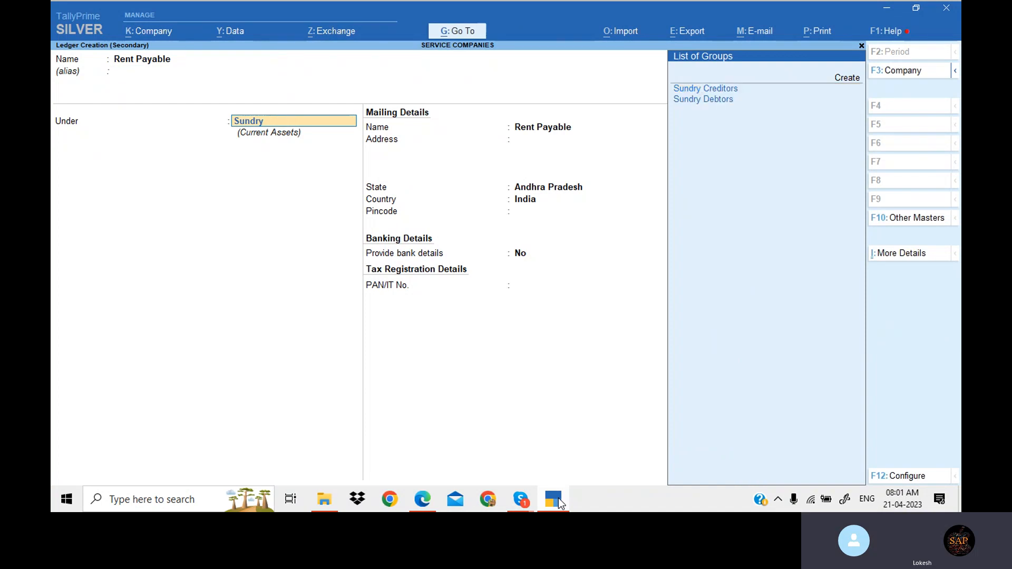
pyautogui.press('BackSpace')
pyautogui.press('BackSpace')
pyautogui.press('BackSpace')
pyautogui.press('BackSpace')
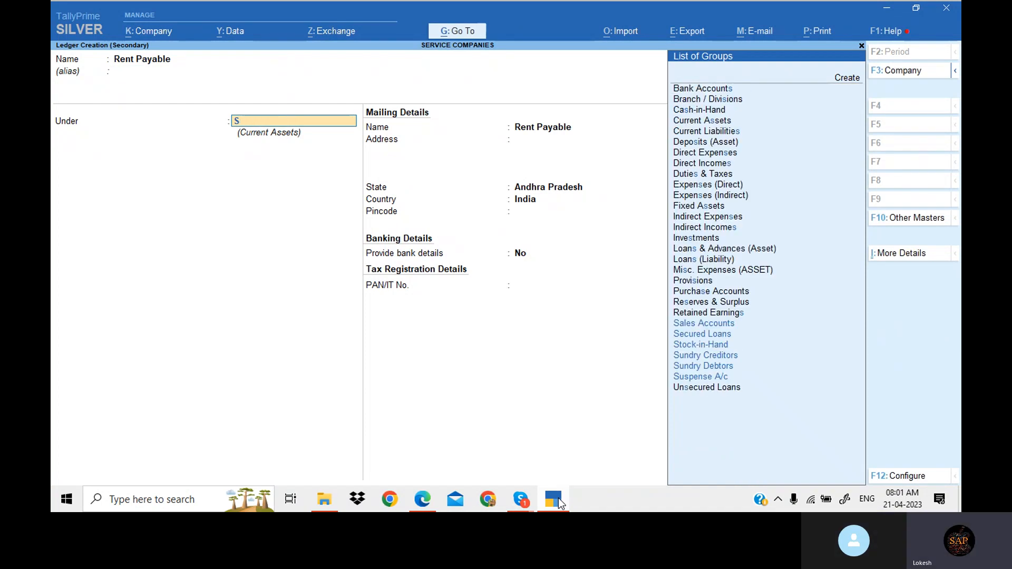
pyautogui.write('Pro')
pyautogui.press('Return')
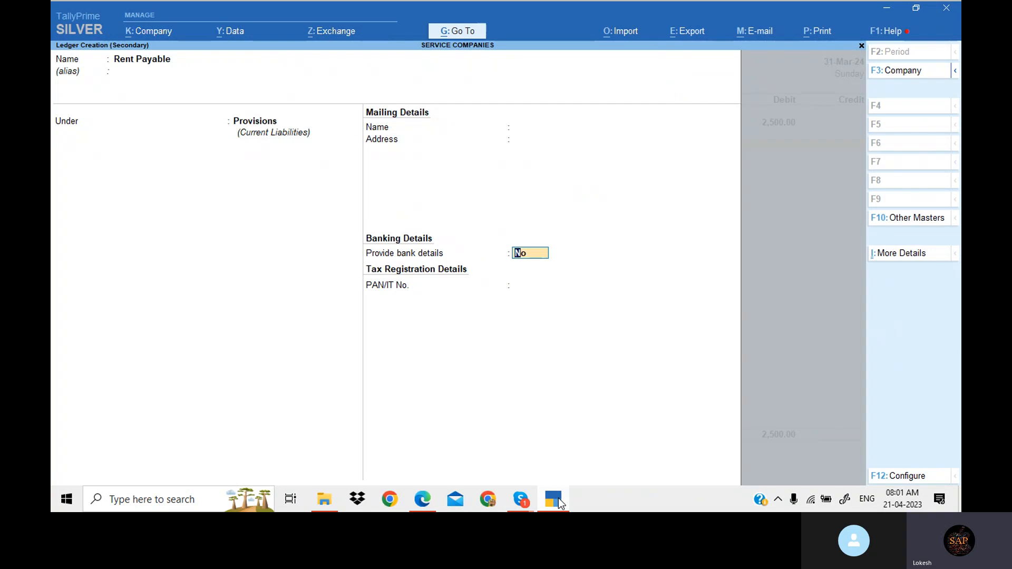
# Save the Rent Payable ledger, credit it with 2,500, and save the journal voucher
pyautogui.press('Return')
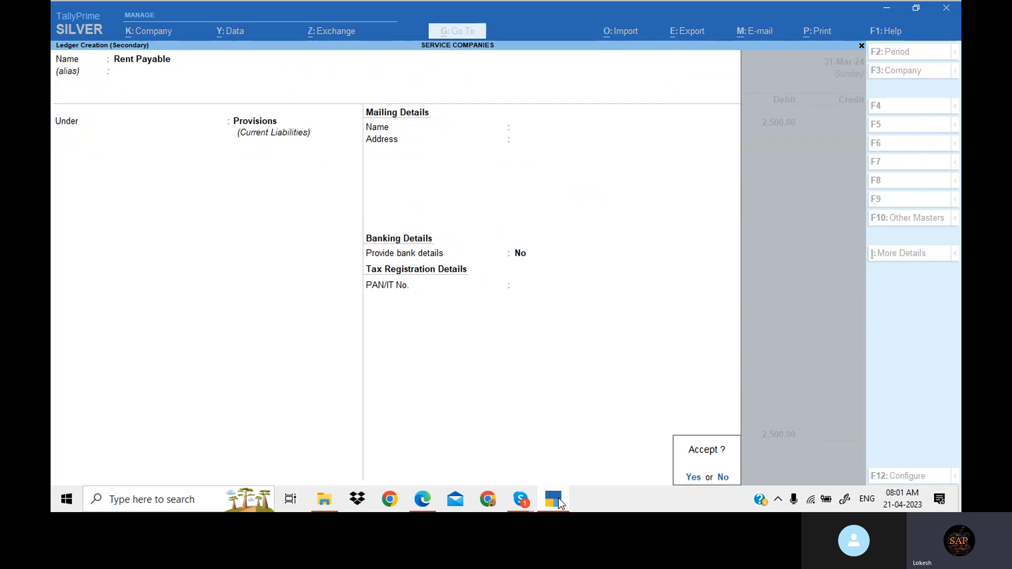
pyautogui.press('Return')
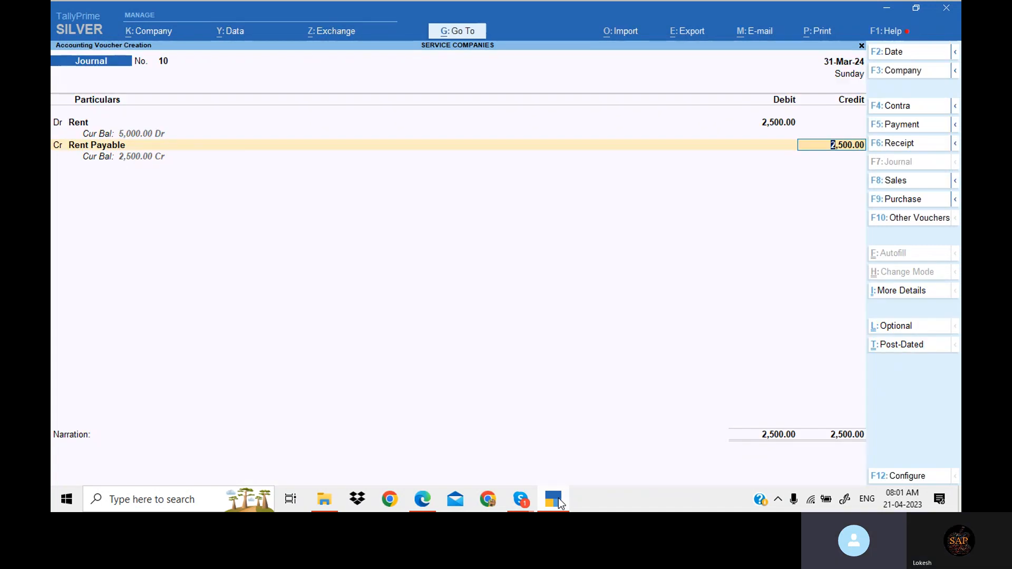
pyautogui.press('Return')
pyautogui.press('Return')
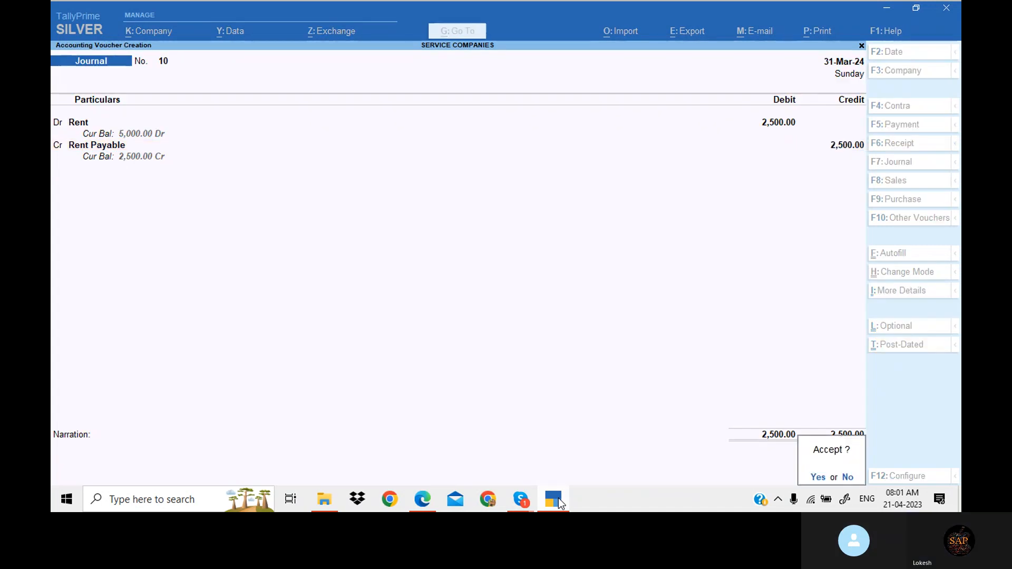
pyautogui.press('Return')
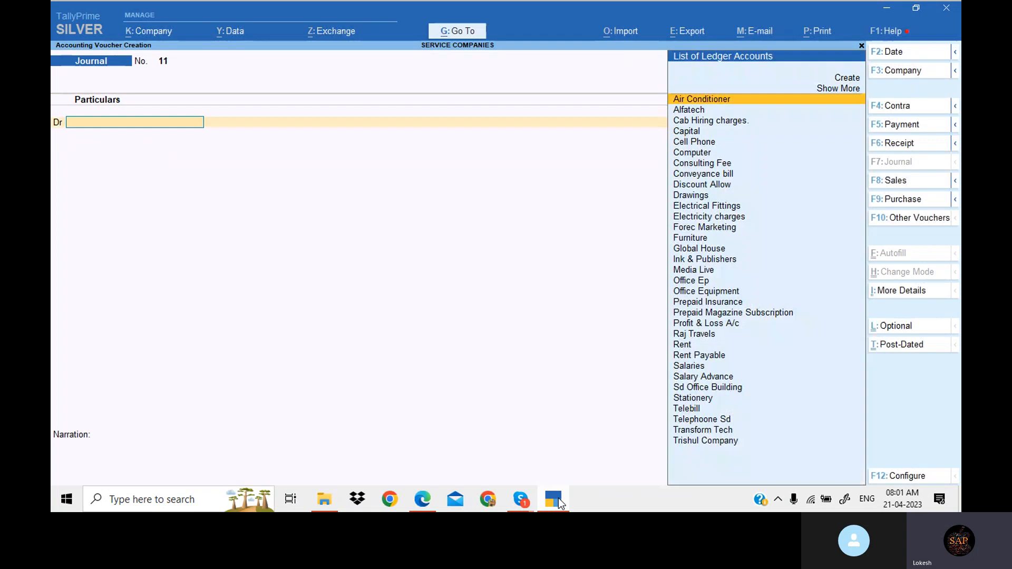
# Check the salary entry in the PDF and debit the Salaries ledger with 12,000 in a new TallyPrime journal voucher
pyautogui.click(560, 504)
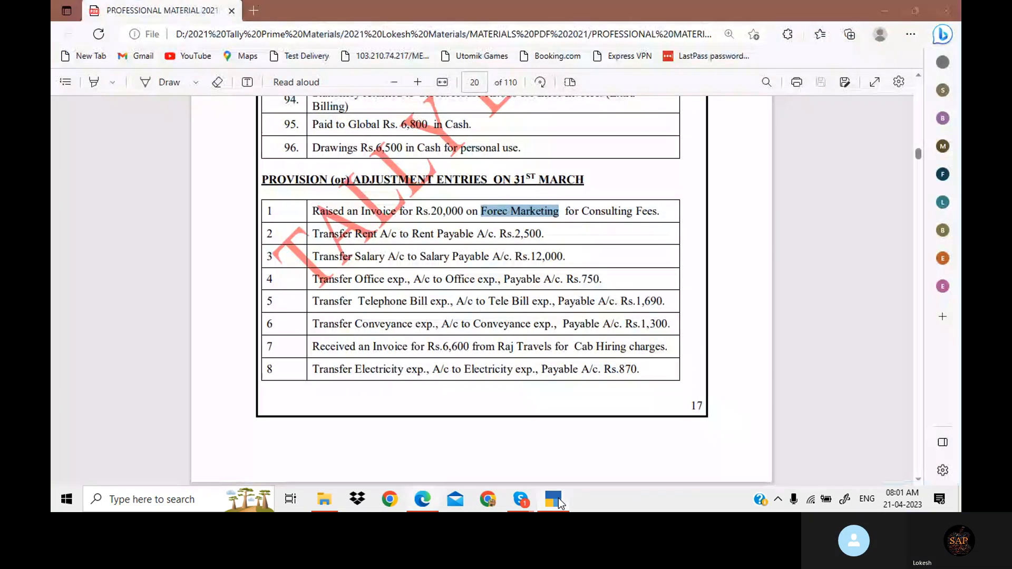
pyautogui.click(560, 503)
pyautogui.write('Sa')
pyautogui.press('Return')
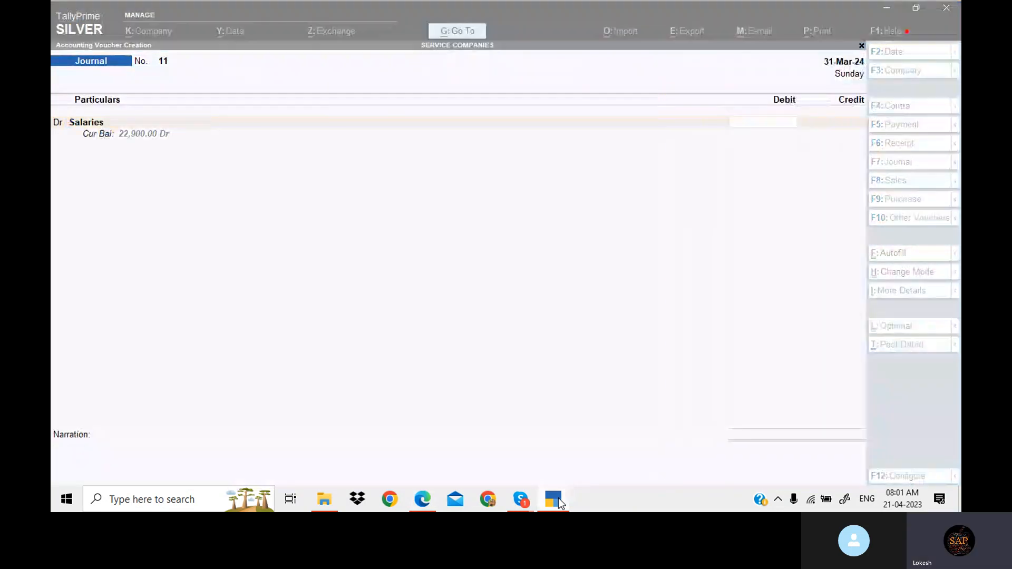
pyautogui.click(554, 500)
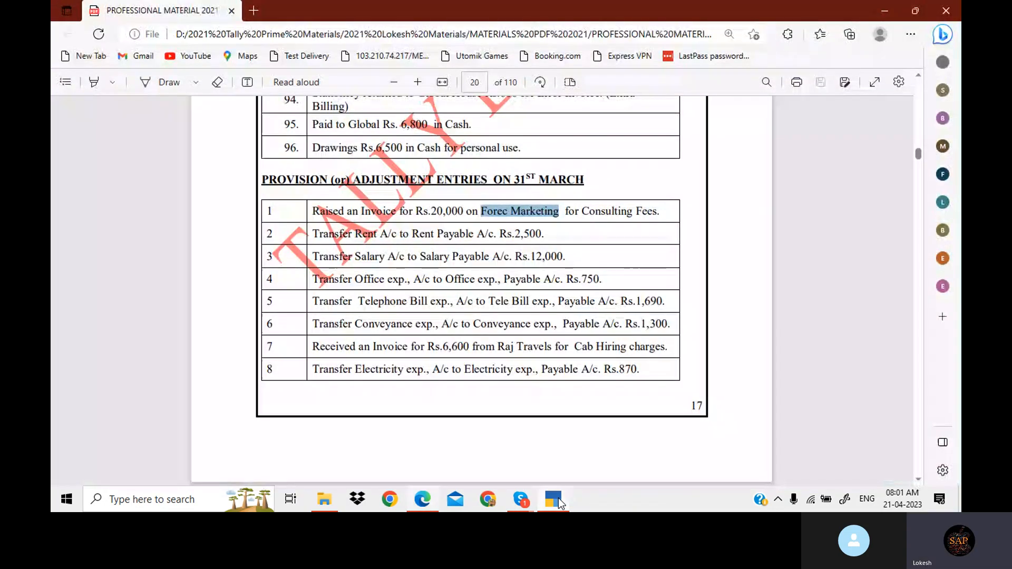
pyautogui.click(561, 503)
pyautogui.write('120')
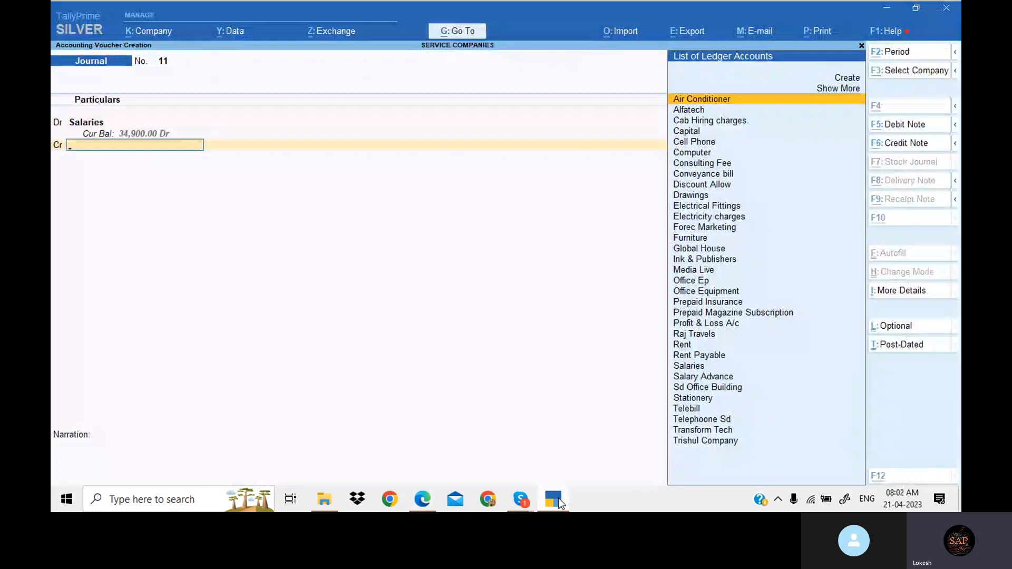
# Create a ledger named Salary Payable under the Provisions group from the voucher's credit line
pyautogui.hotkey('alt', 'c')
pyautogui.write('Salary Payable')
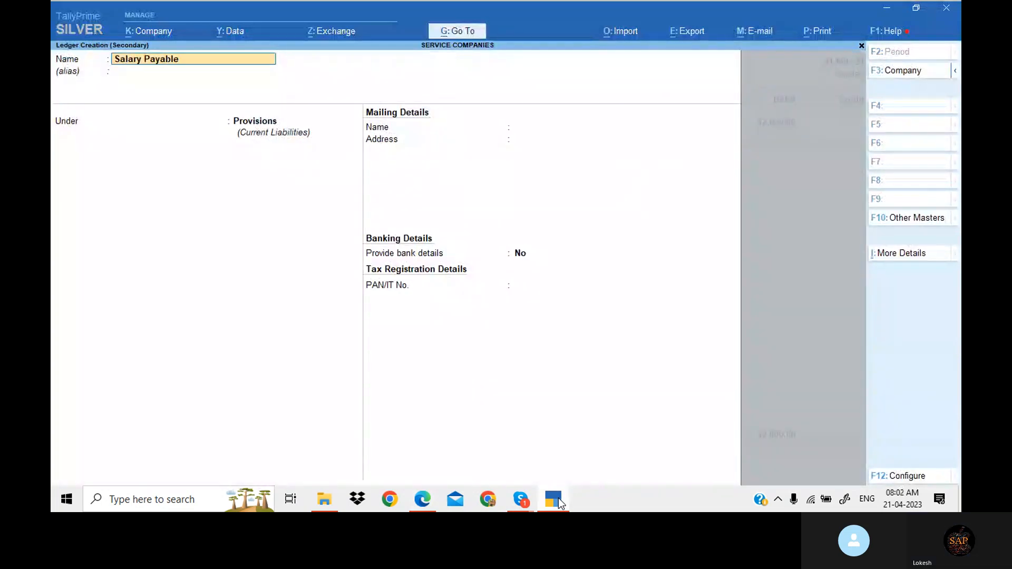
pyautogui.press('Return')
pyautogui.press('Return')
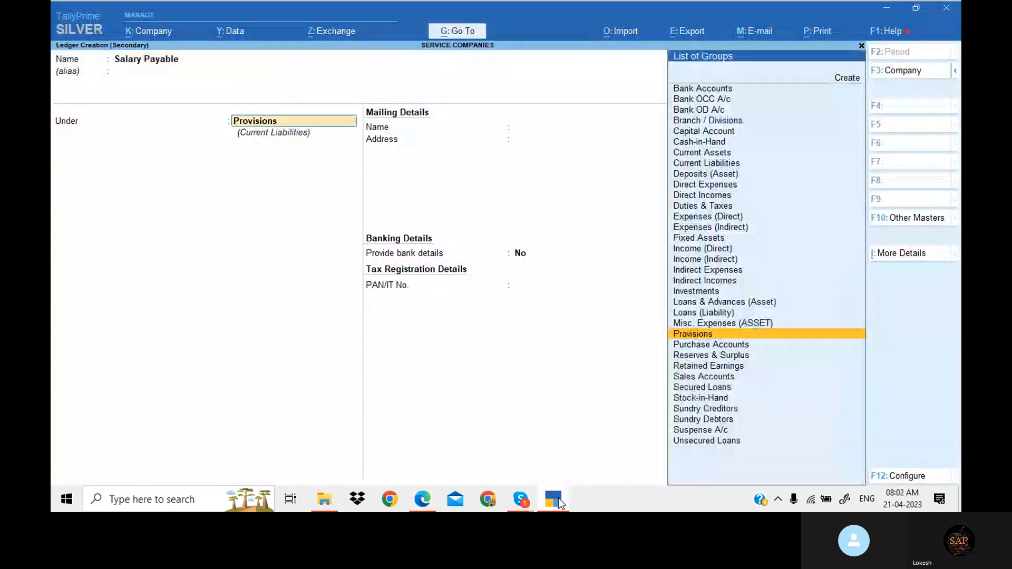
pyautogui.hotkey('ctrl', 'a')
# Credit Salary Payable with 12,000 and save the journal voucher without a narration
pyautogui.press('Return')
pyautogui.press('Return')
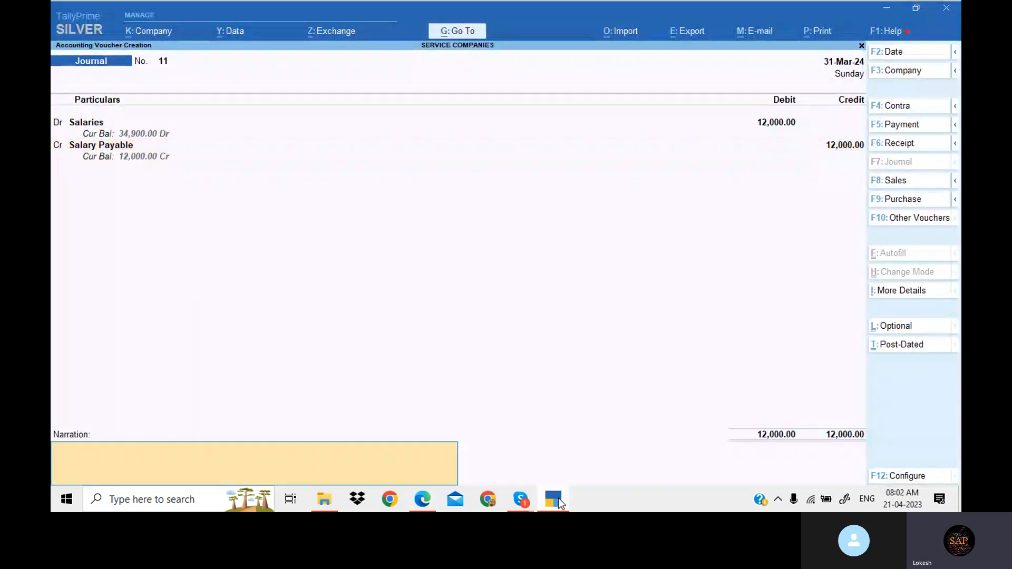
pyautogui.press('Return')
pyautogui.press('Return')
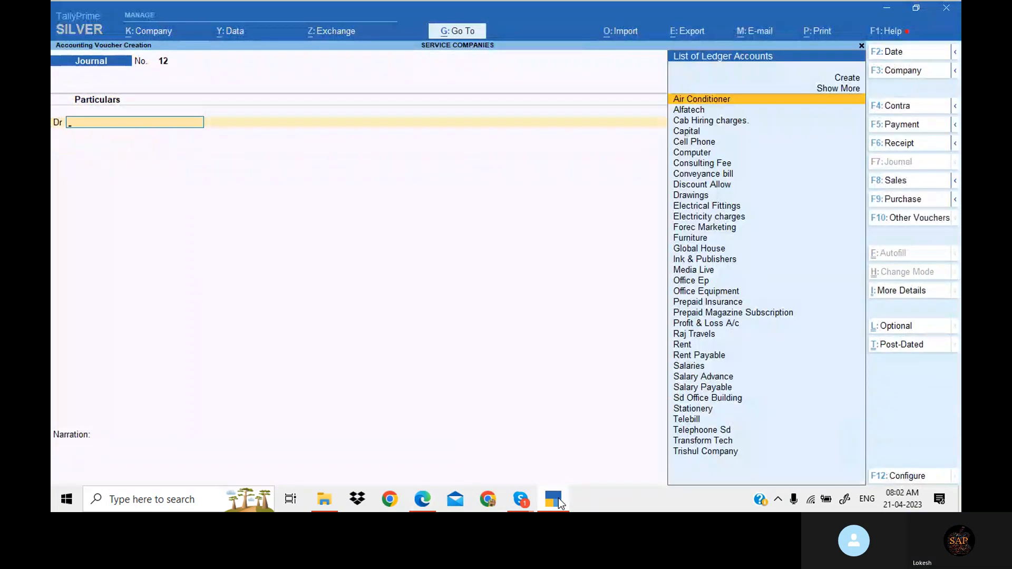
# Check the office expense entry in the PDF and debit the Office Ep ledger with 750 in a new TallyPrime journal voucher
pyautogui.click(560, 503)
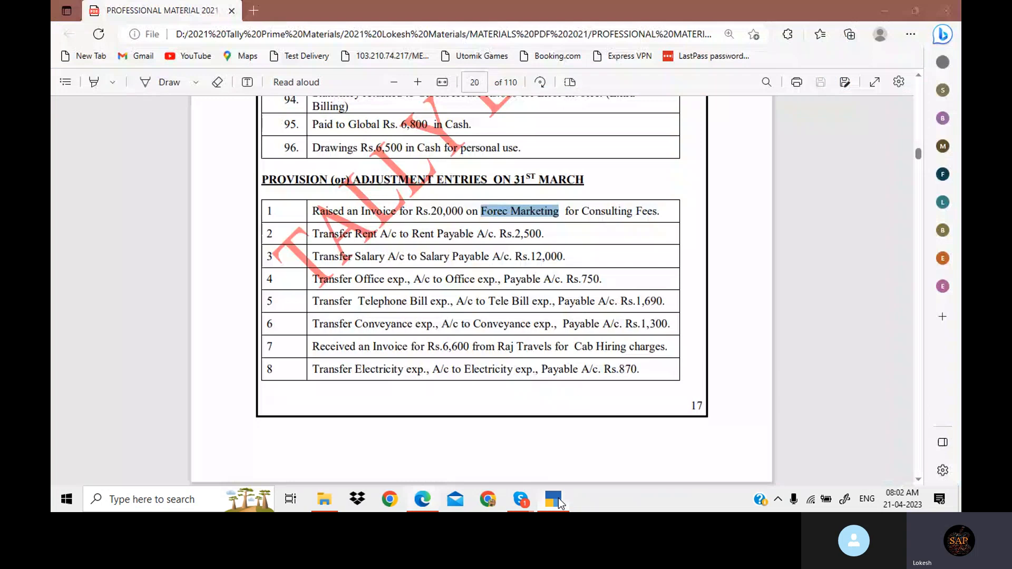
pyautogui.click(561, 504)
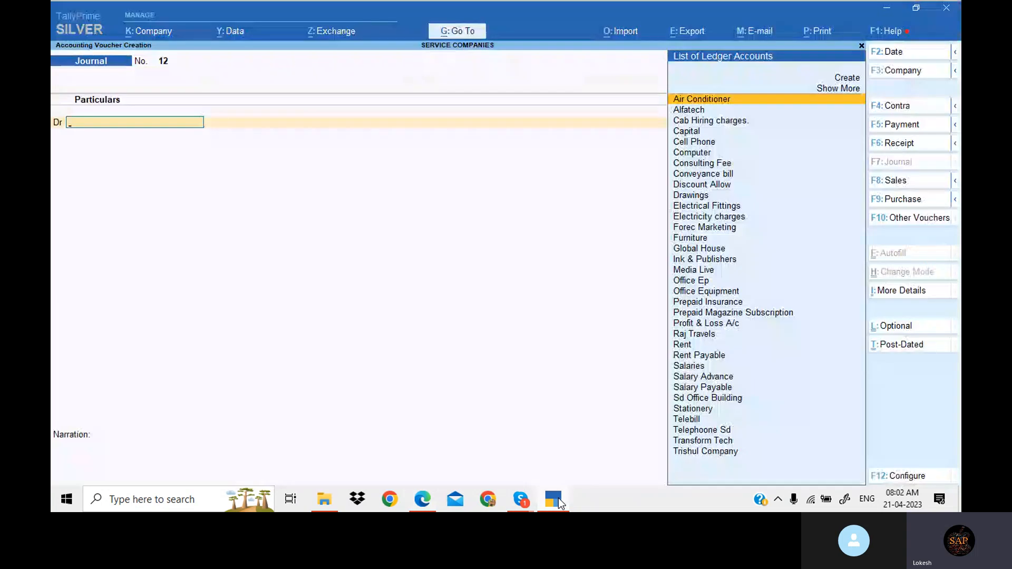
pyautogui.write('Of')
pyautogui.press('Return')
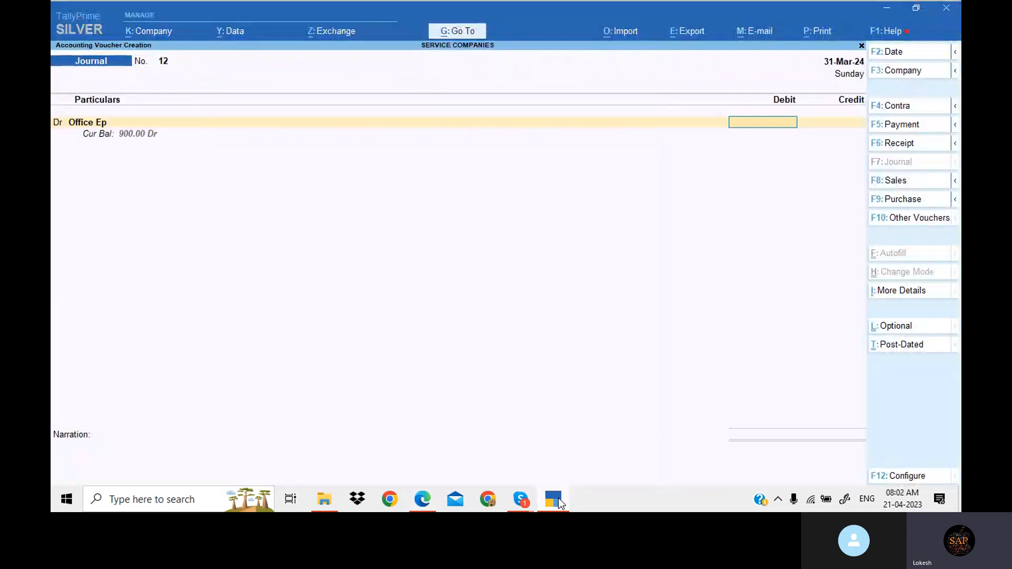
pyautogui.click(561, 503)
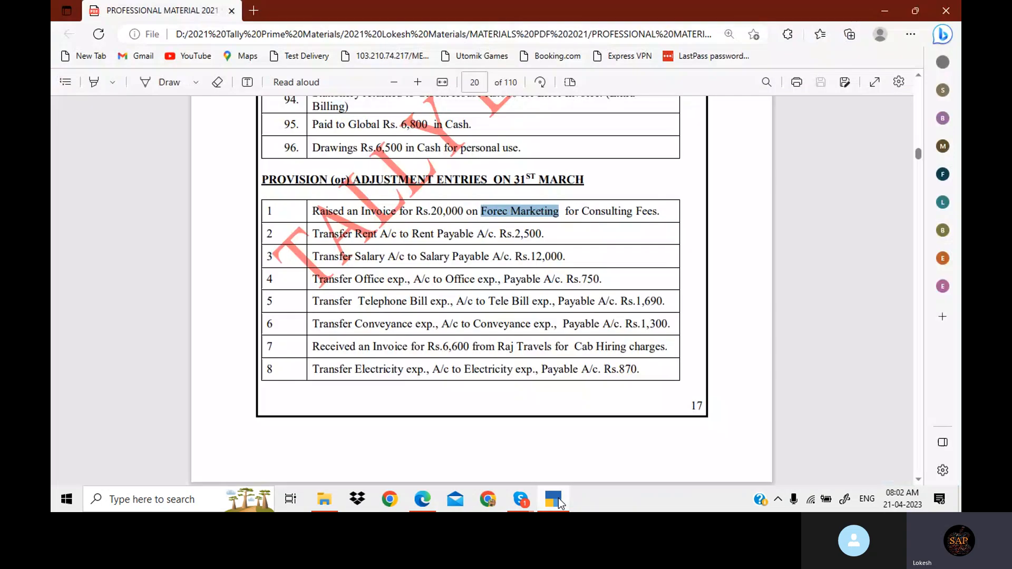
pyautogui.click(560, 504)
pyautogui.write('750')
pyautogui.press('Return')
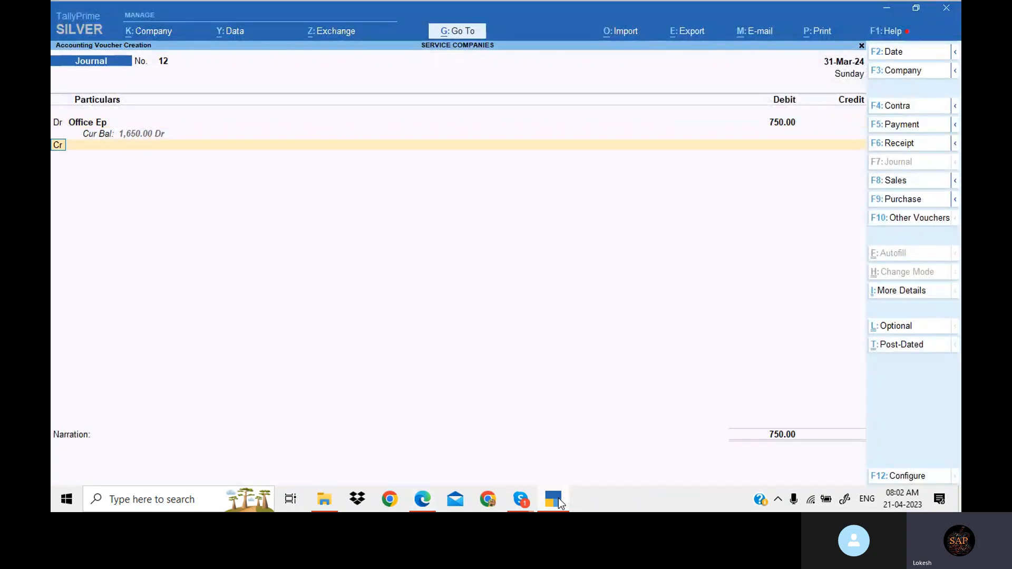
# Create a ledger named Office Exp Payable under Provisions from the credit line, without bank details
pyautogui.hotkey('alt', 'c')
pyautogui.write('Of')
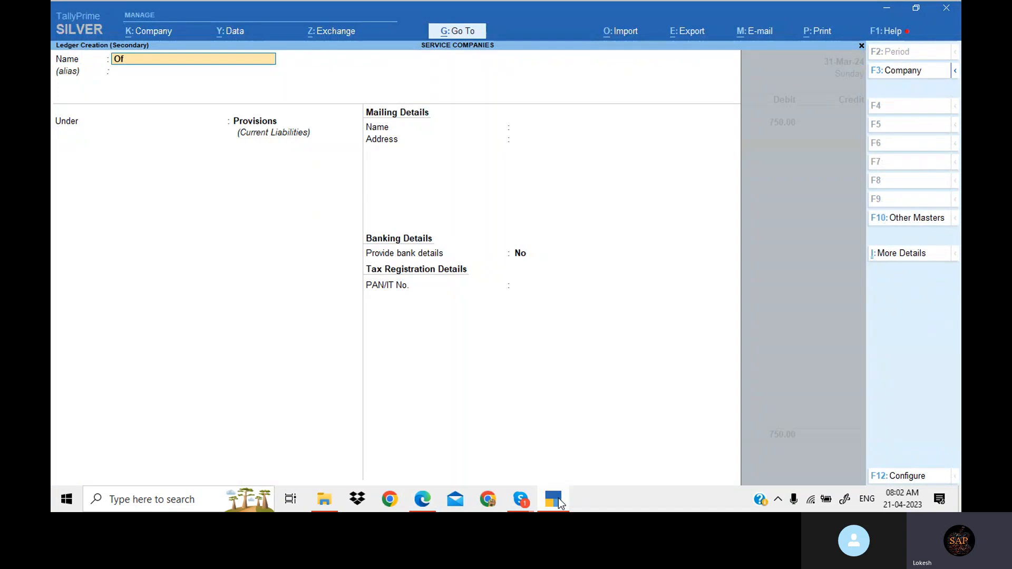
pyautogui.write('fice Exp Payable')
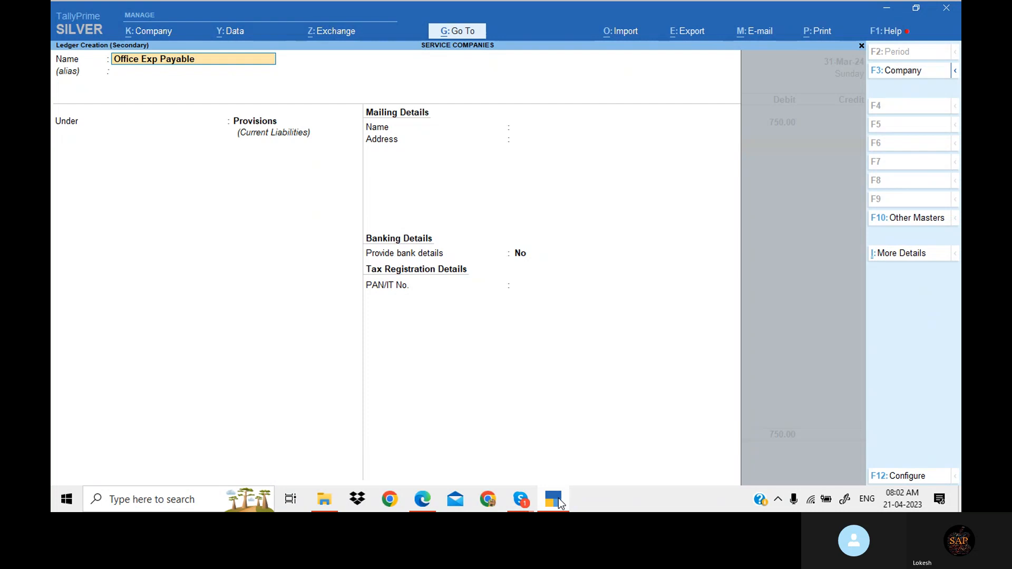
pyautogui.press('Return')
pyautogui.press('Return')
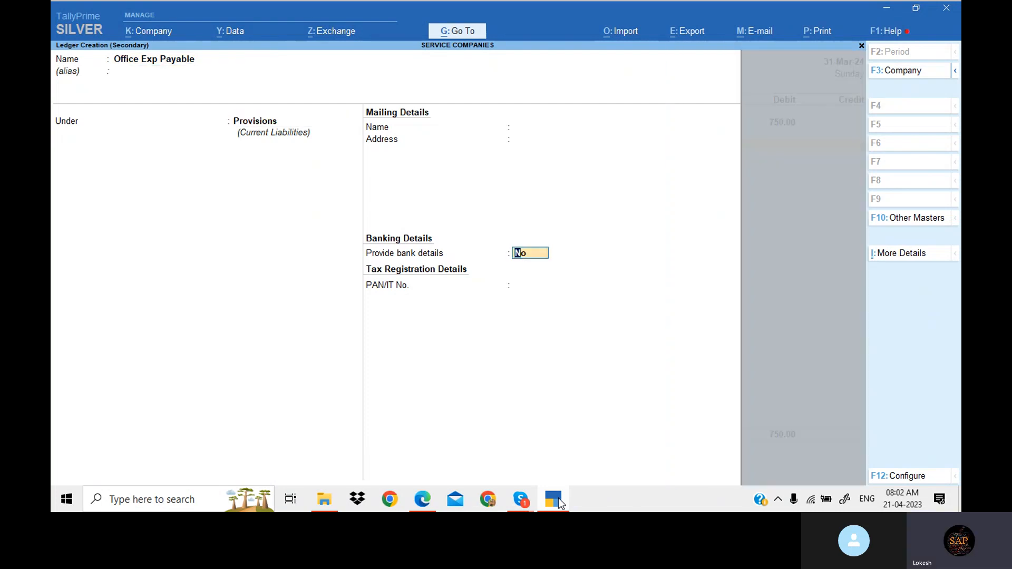
pyautogui.press('Return')
pyautogui.press('Return')
# Credit Office Exp Payable with 750 and save the journal voucher
pyautogui.press('Return')
pyautogui.press('Return')
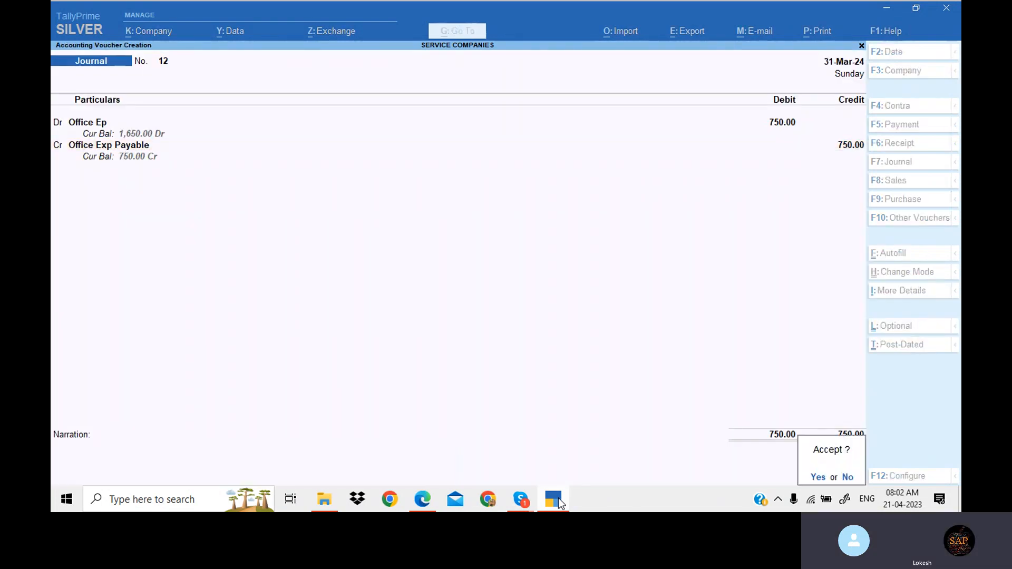
pyautogui.press('Return')
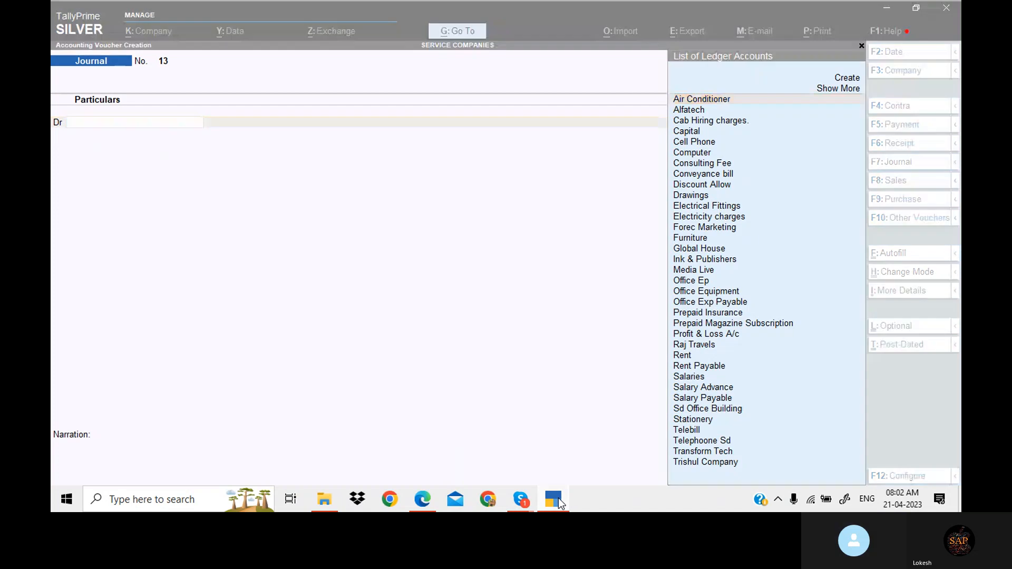
# Check the telephone bill entry in the PDF and debit the Telebill ledger with 1,690 in a new TallyPrime journal voucher
pyautogui.click(559, 504)
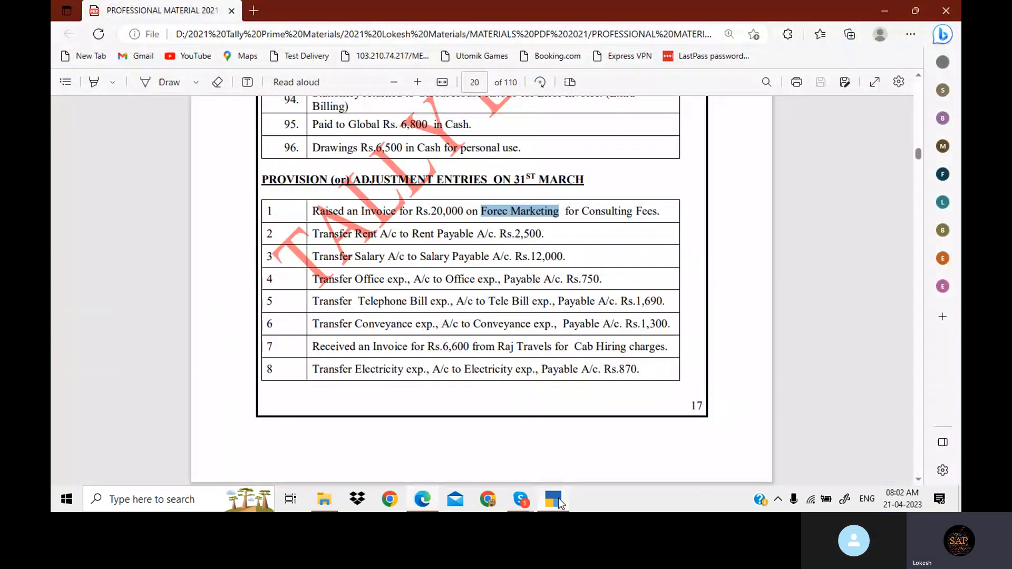
pyautogui.click(560, 503)
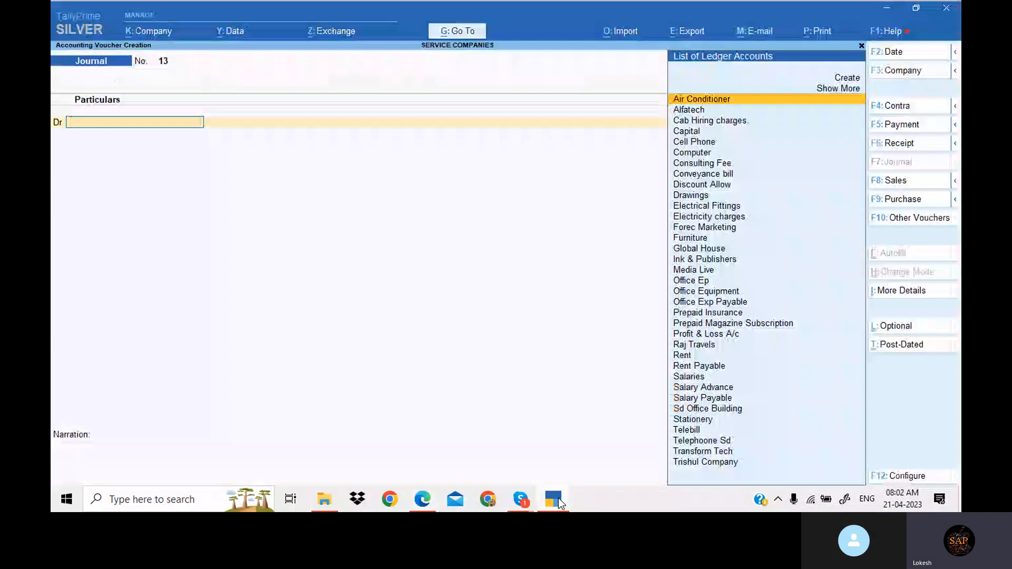
pyautogui.write('te')
pyautogui.press('Down')
pyautogui.press('Down')
pyautogui.press('Return')
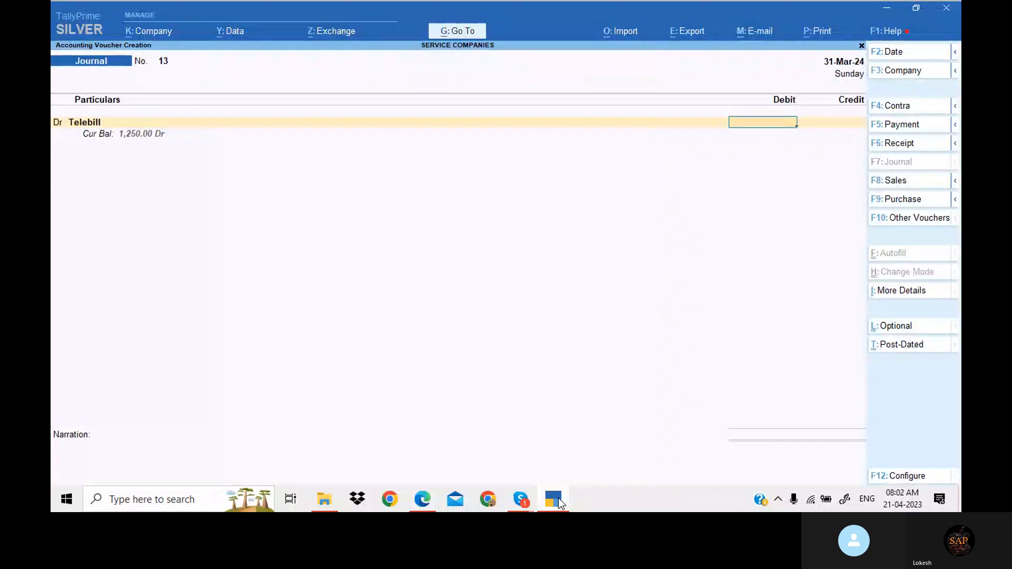
pyautogui.click(560, 503)
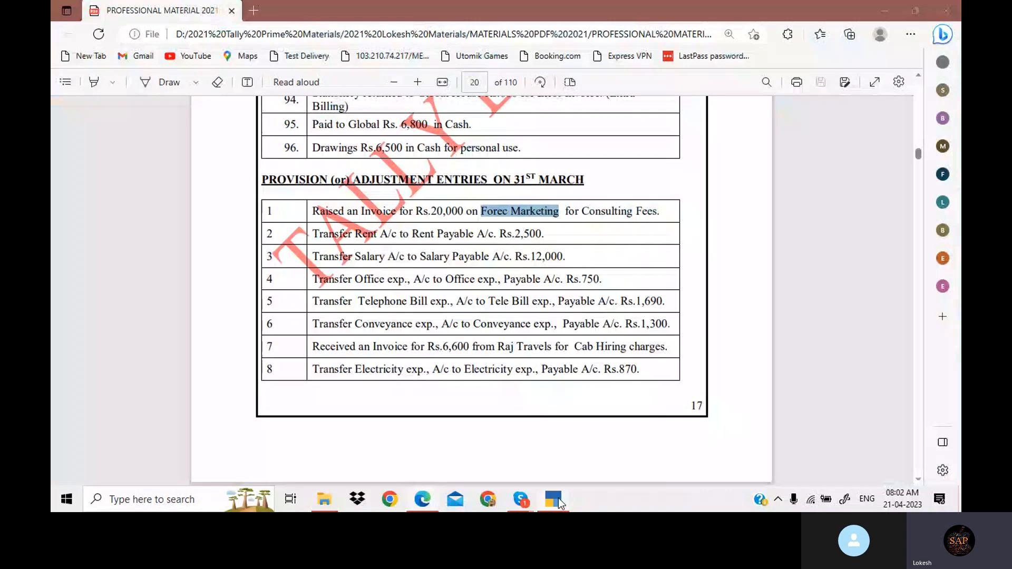
pyautogui.click(559, 504)
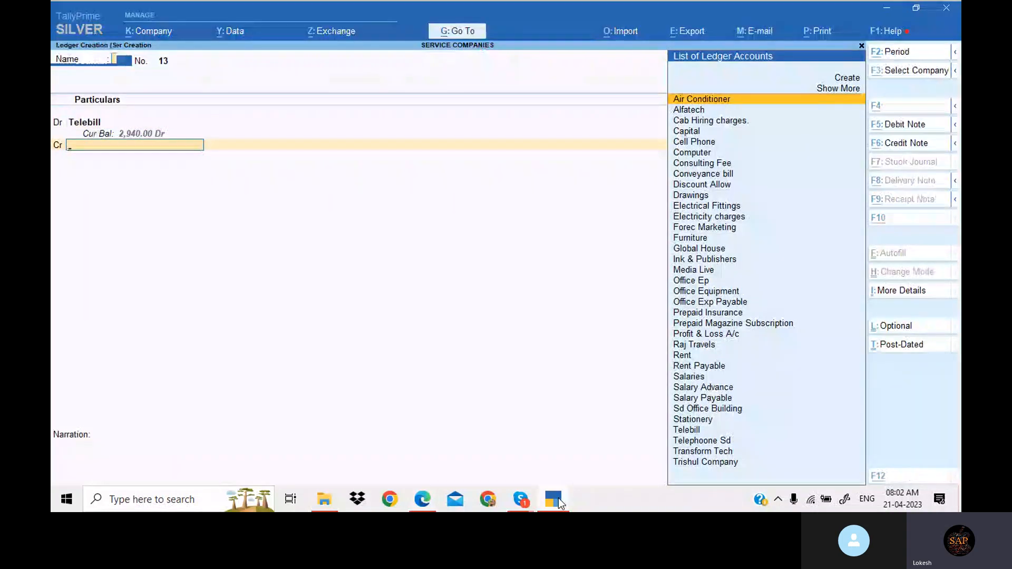
# Create a ledger named Tele Bill Payable under the Provisions group from the credit line, without bank details
pyautogui.hotkey('alt', 'c')
pyautogui.write('Tele')
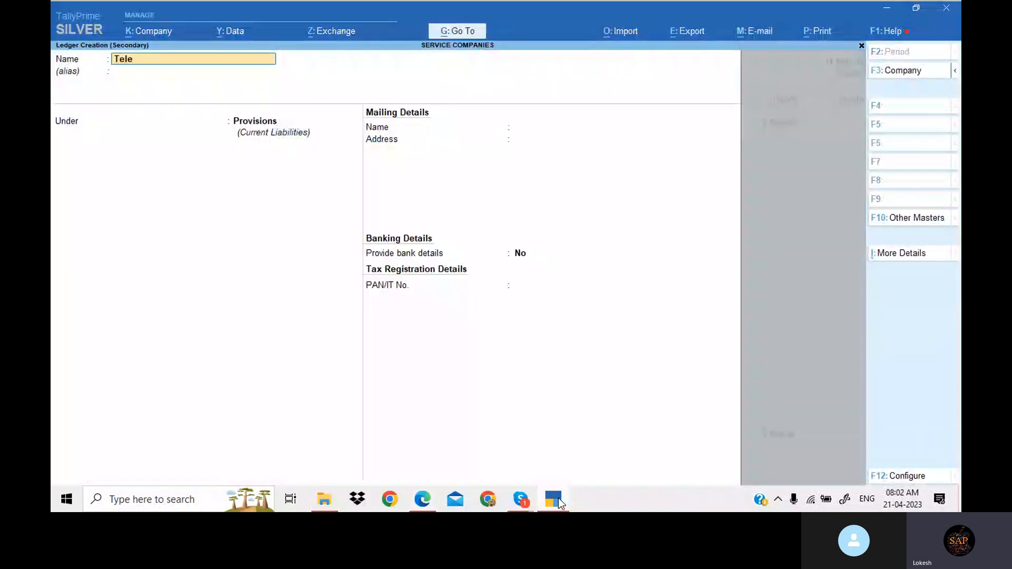
pyautogui.write(' Bill  Pay')
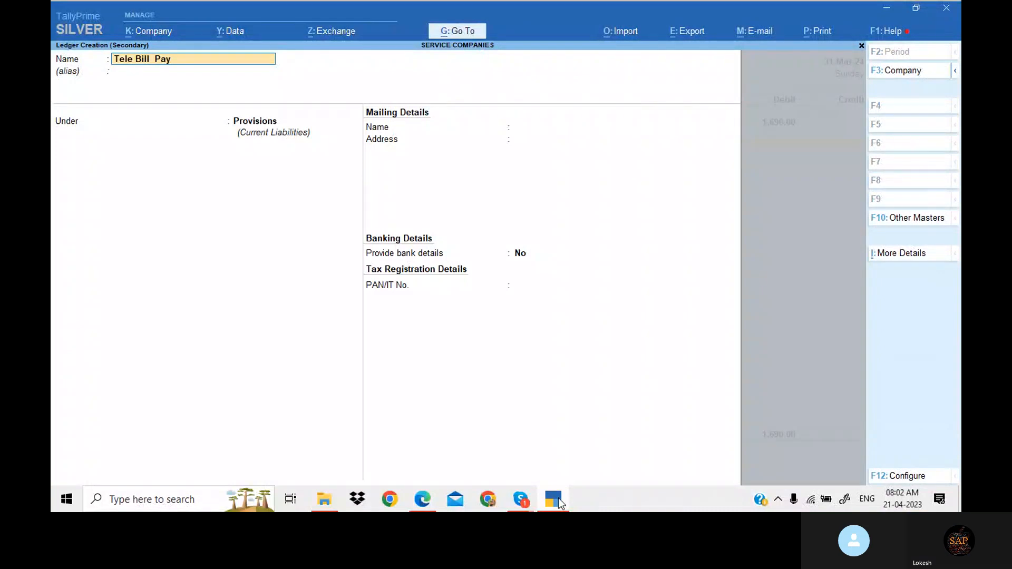
pyautogui.write('able')
pyautogui.press('Return')
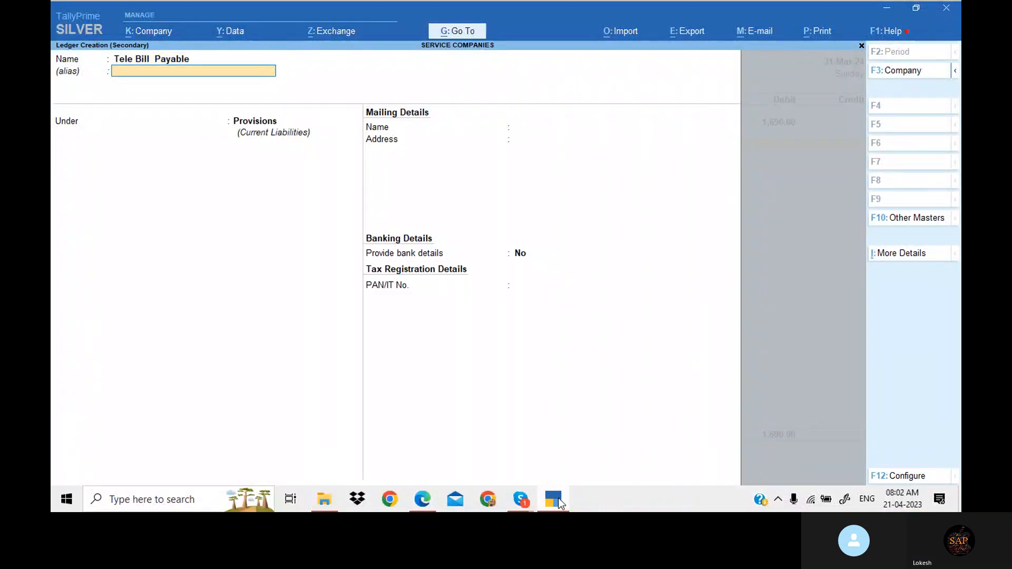
pyautogui.press('Return')
pyautogui.press('Return')
pyautogui.press('Return')
pyautogui.press('Return')
pyautogui.press('Return')
pyautogui.press('Return')
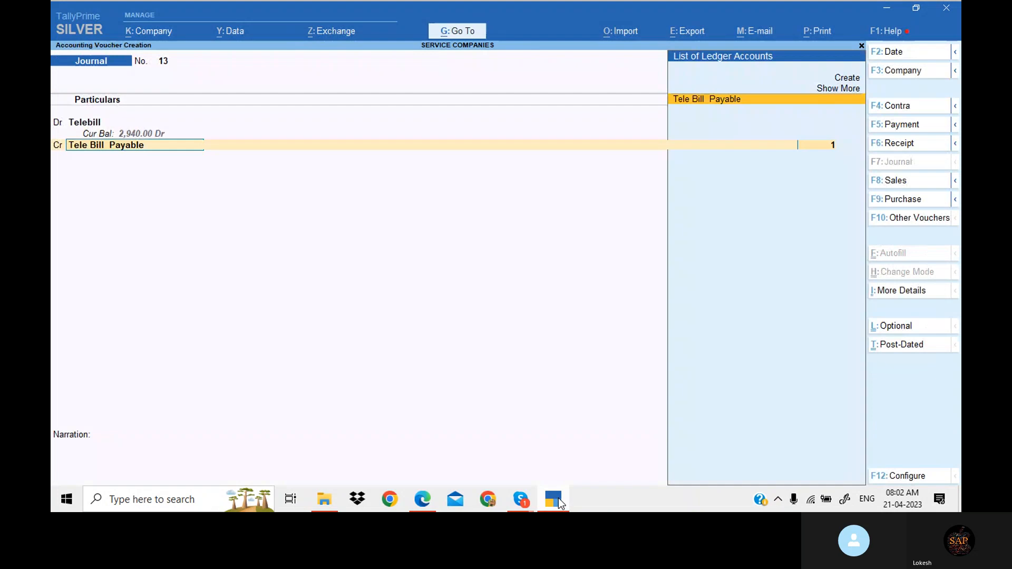
# Credit Tele Bill Payable with 1,690 and save the journal voucher
pyautogui.press('Return')
pyautogui.press('Return')
pyautogui.press('Return')
pyautogui.press('Return')
pyautogui.press('Return')
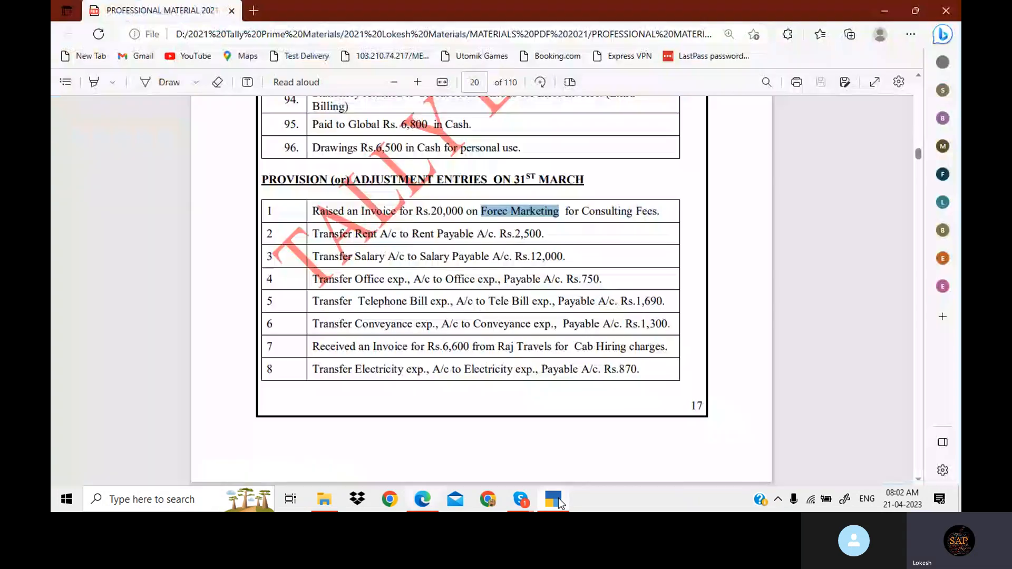
# Switch to TallyPrime and debit Conveyance bill with 1,300 in the new journal voucher, checking the amount in the PDF
pyautogui.click(553, 499)
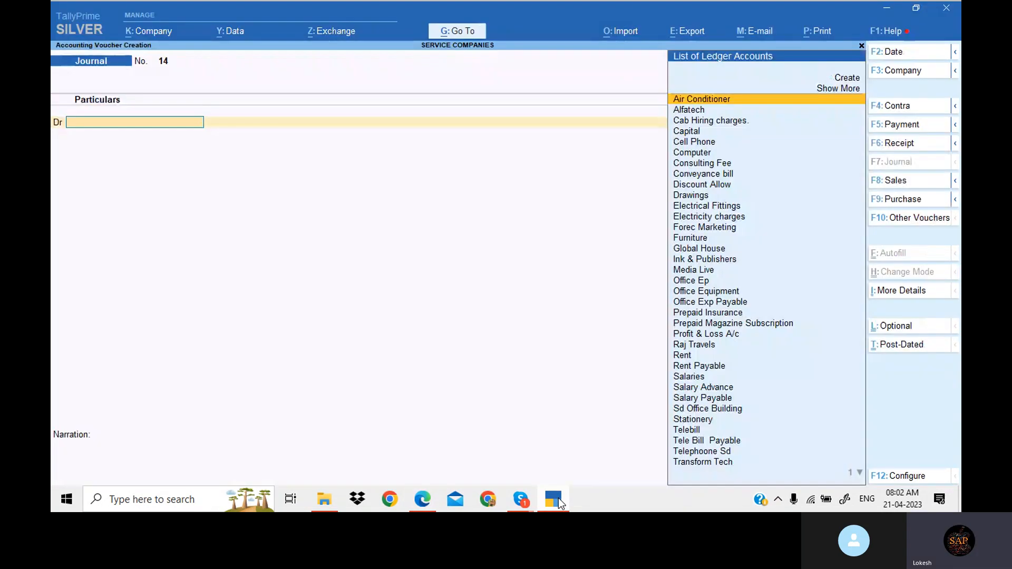
pyautogui.write('Con')
pyautogui.press('Down')
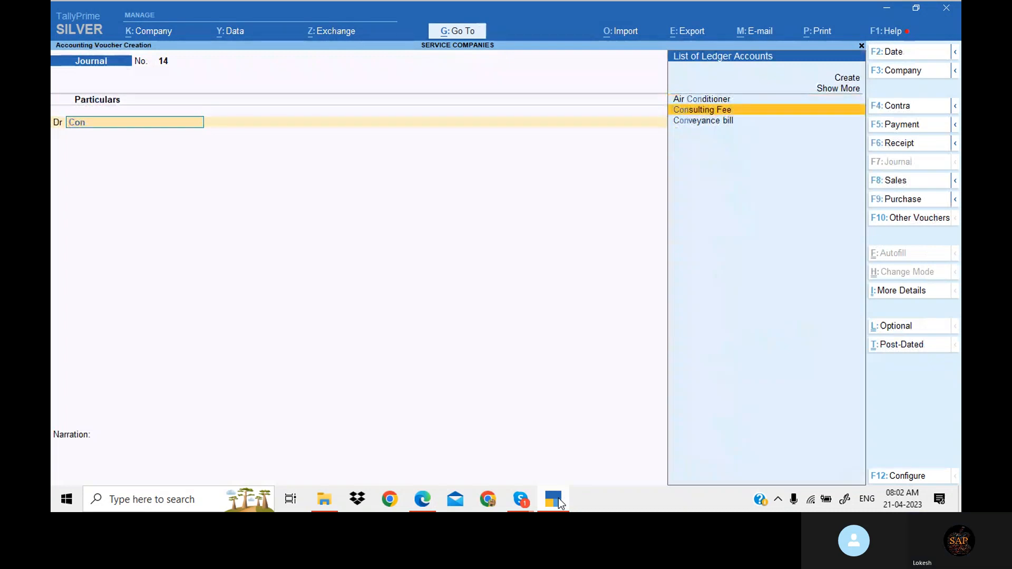
pyautogui.press('Down')
pyautogui.press('Return')
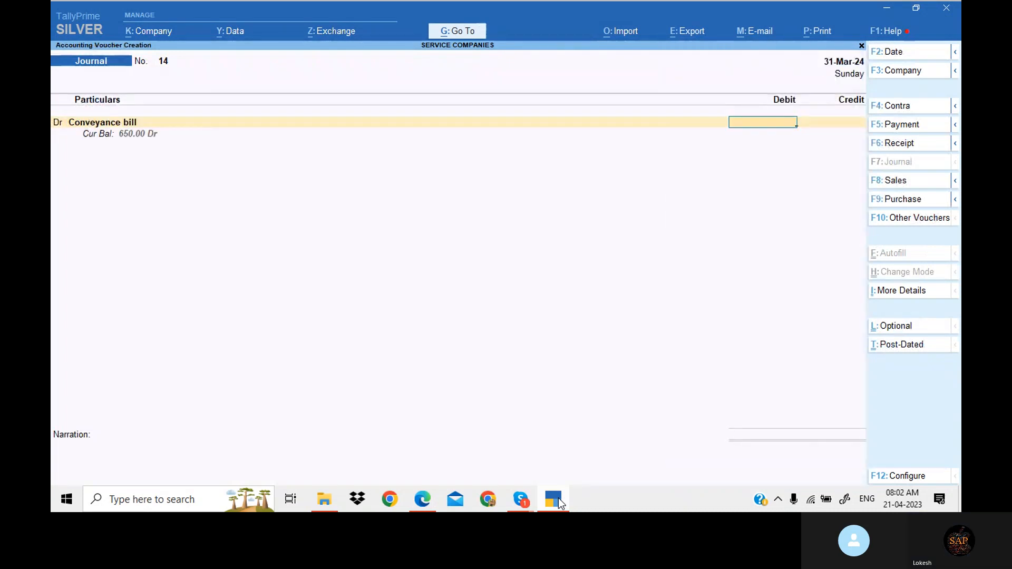
pyautogui.click(558, 501)
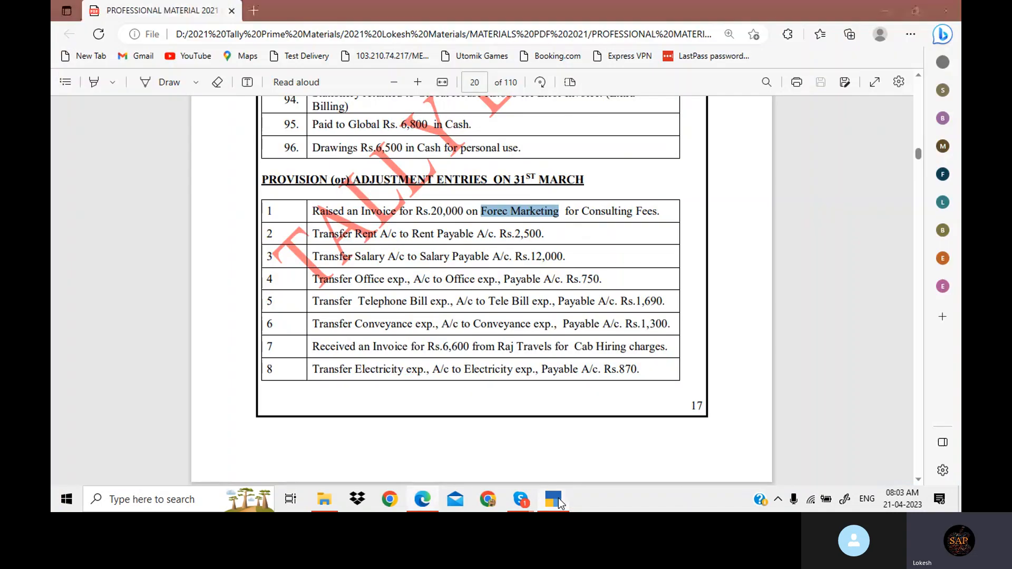
pyautogui.click(558, 503)
pyautogui.write('1300')
pyautogui.press('Return')
pyautogui.press('Return')
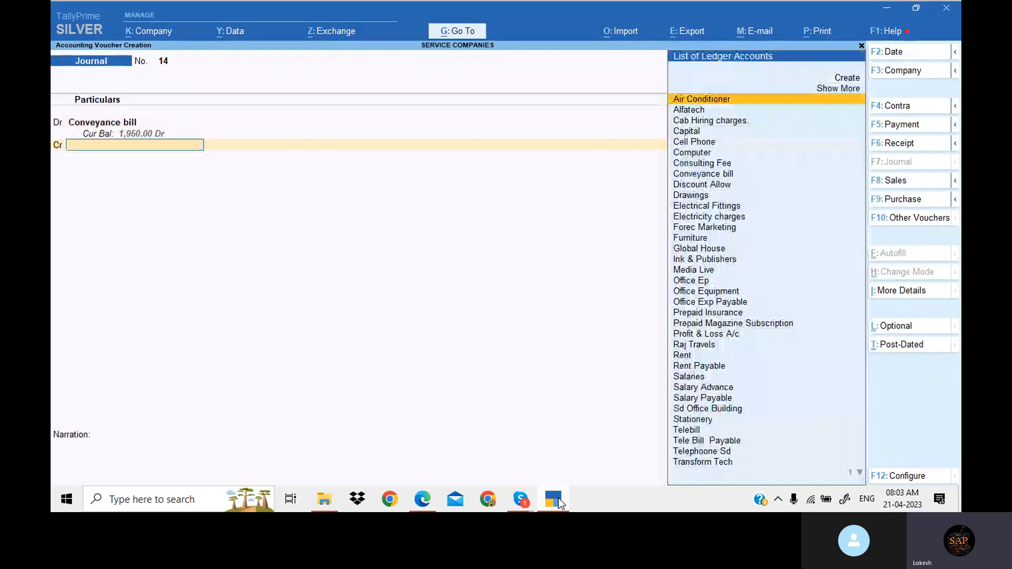
# Create a ledger named Conveyance Exp Payable under the Provisions group from the credit line, without bank details
pyautogui.hotkey('alt', 'c')
pyautogui.write('Conveyance')
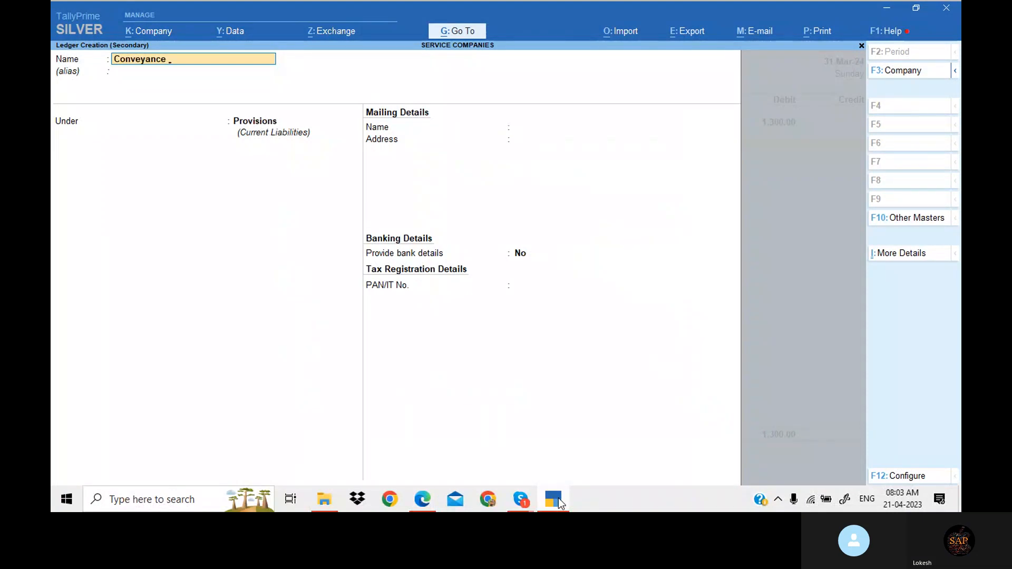
pyautogui.write(' Exp b')
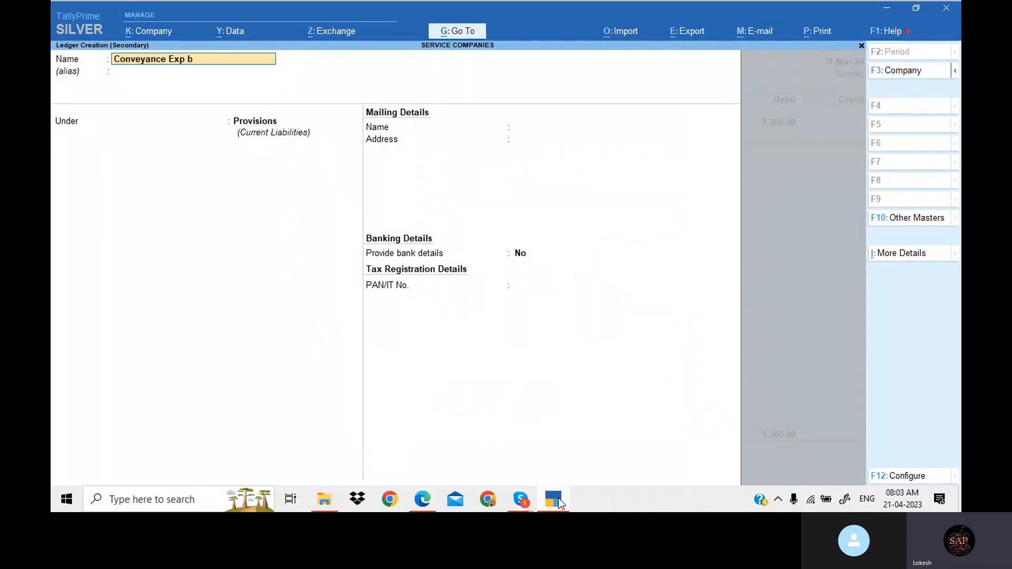
pyautogui.press('BackSpace')
pyautogui.write('Payable')
pyautogui.press('Return')
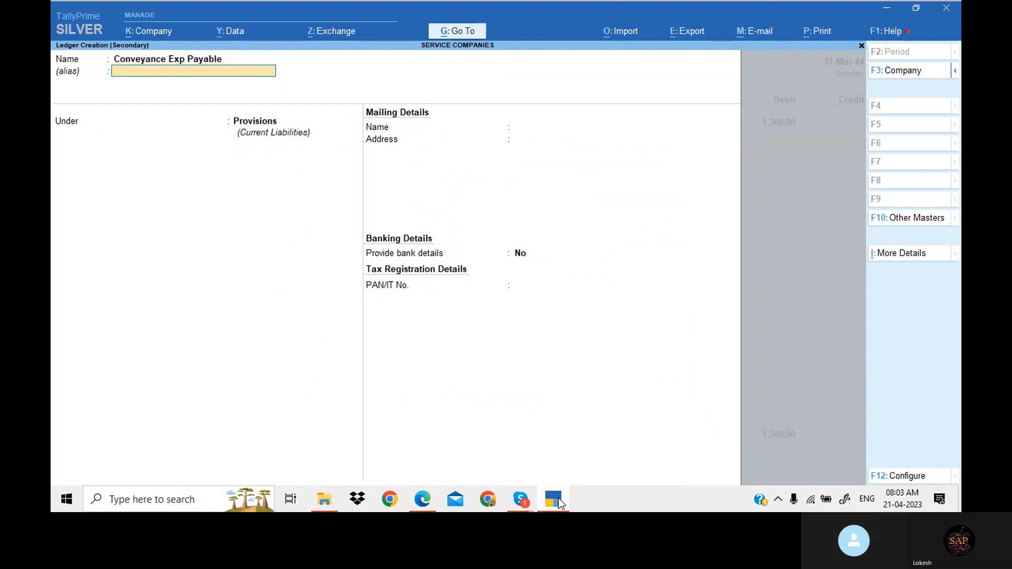
pyautogui.press('Return')
pyautogui.press('Return')
# Credit Conveyance Exp Payable with 1,300 and save the journal voucher without a narration
pyautogui.press('Return')
pyautogui.press('Return')
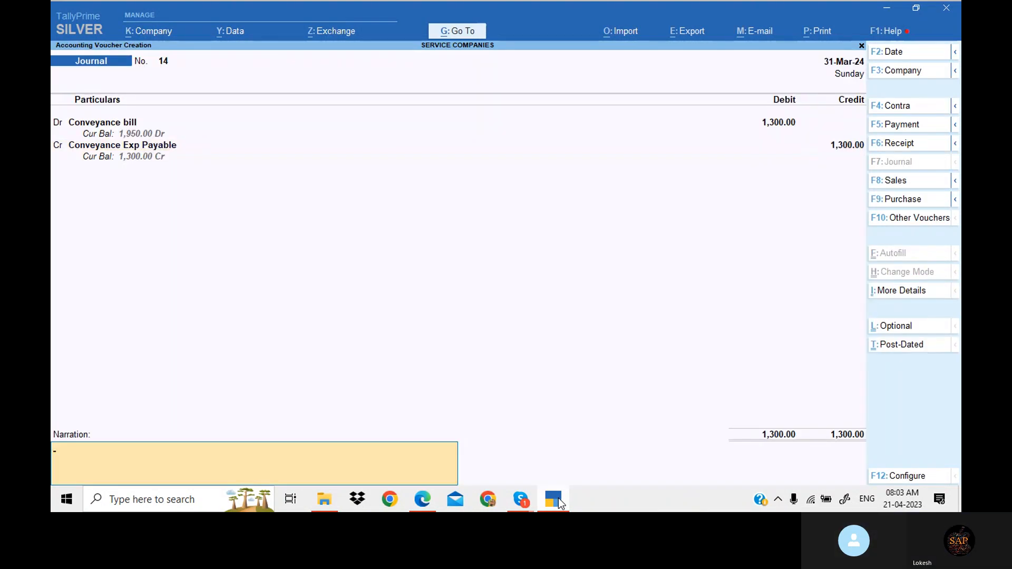
pyautogui.press('Return')
pyautogui.press('Return')
# Check the Raj Travels invoice entry in the PDF and debit Cab Hiring charges with 6,600 in a new TallyPrime journal voucher
pyautogui.hotkey('alt', 'Tab')
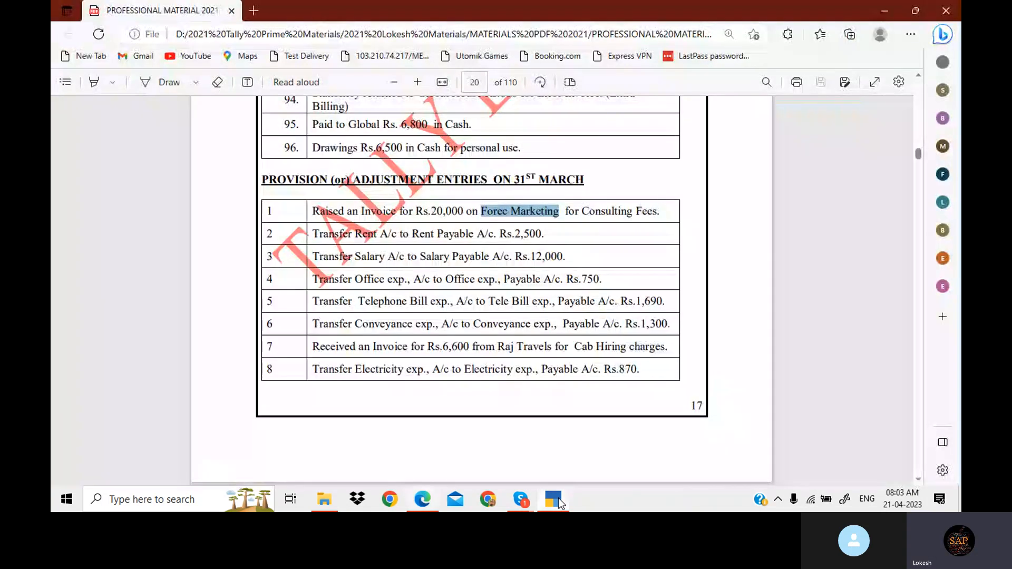
pyautogui.click(559, 500)
pyautogui.write('C')
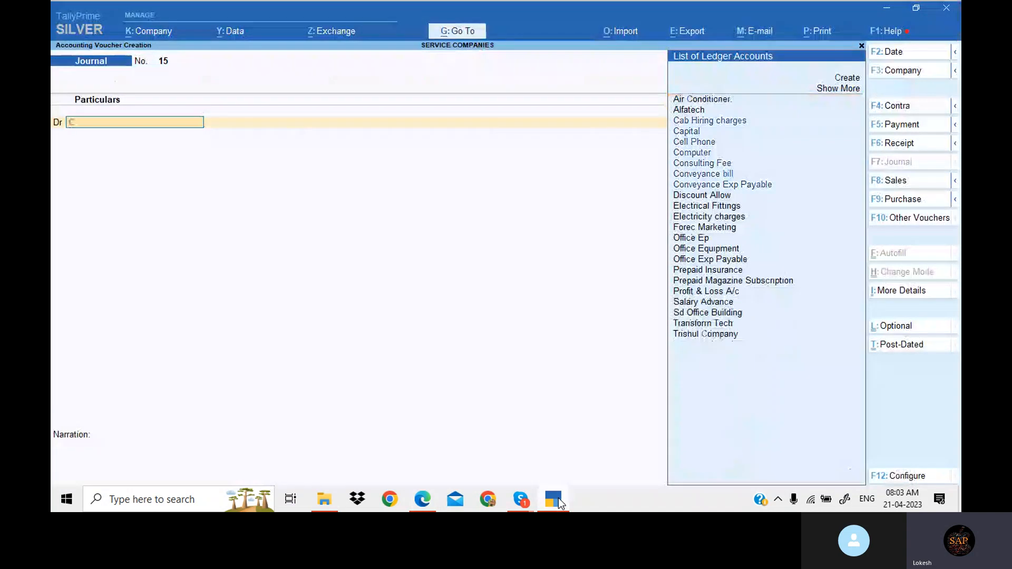
pyautogui.write('a')
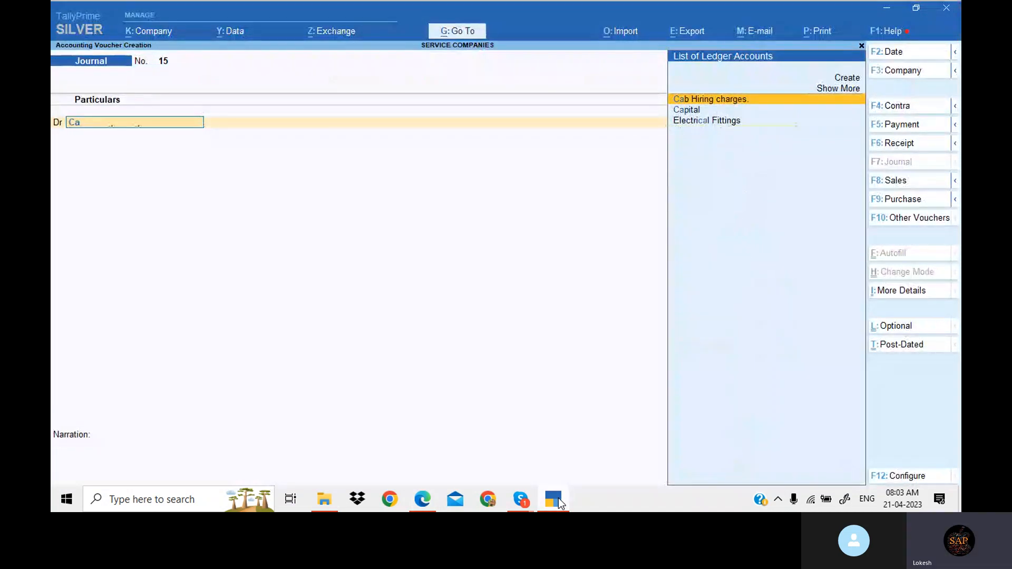
pyautogui.press('Return')
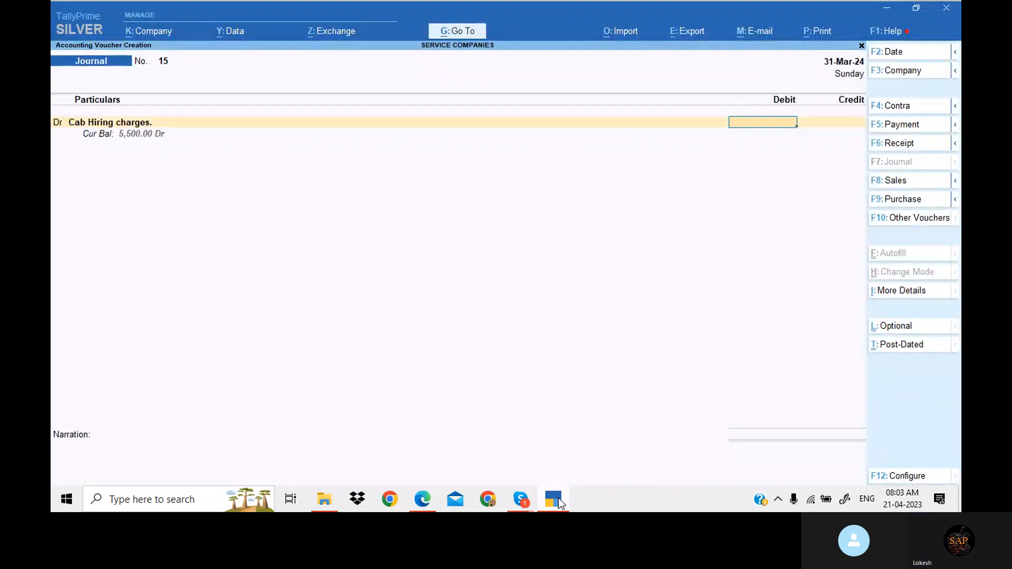
pyautogui.click(559, 501)
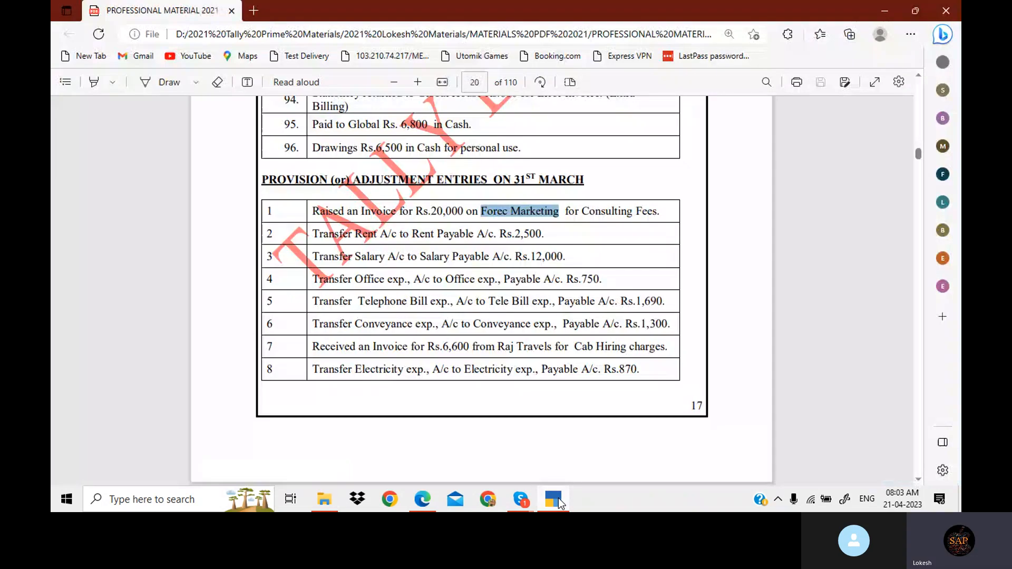
pyautogui.click(559, 503)
pyautogui.write('6600')
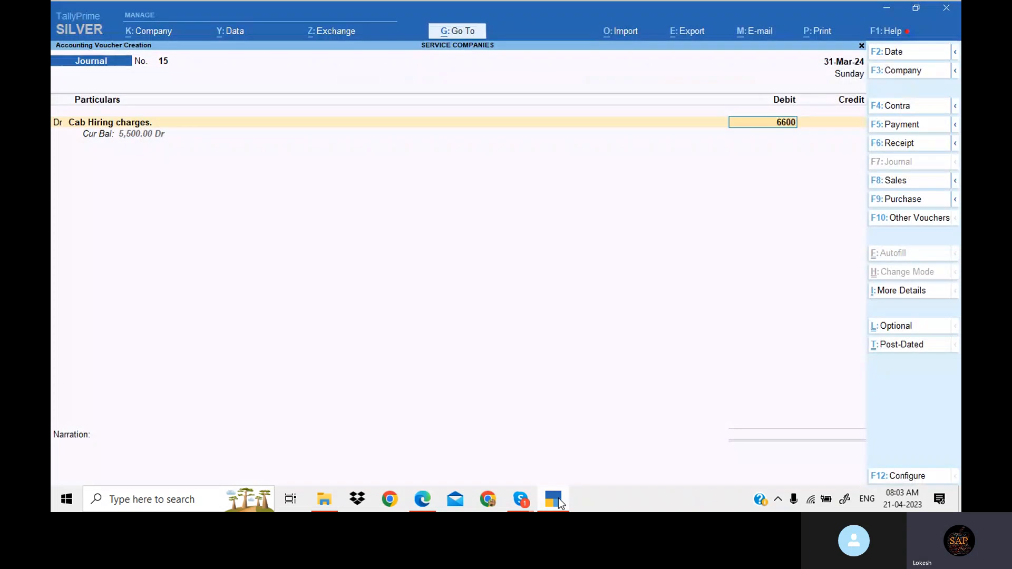
# Credit Raj Travels with 6,600 and save the cab hiring journal voucher
pyautogui.press('Return')
pyautogui.press('Return')
pyautogui.press('Return')
pyautogui.press('Return')
pyautogui.press('Return')
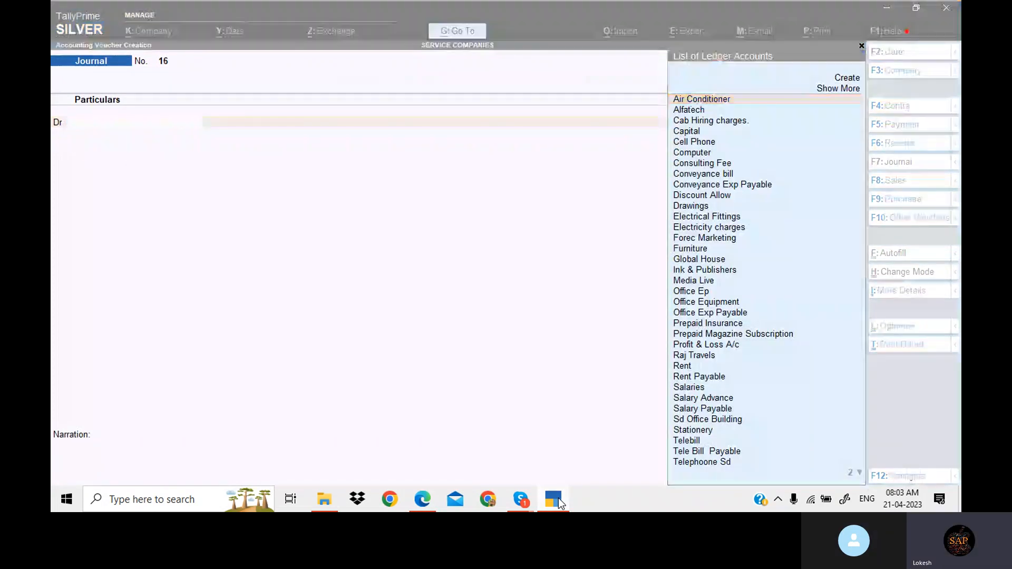
# Debit Electricity charges with 870 in a new TallyPrime journal voucher, checking the electricity entry in the PDF
pyautogui.click(560, 504)
pyautogui.click(560, 504)
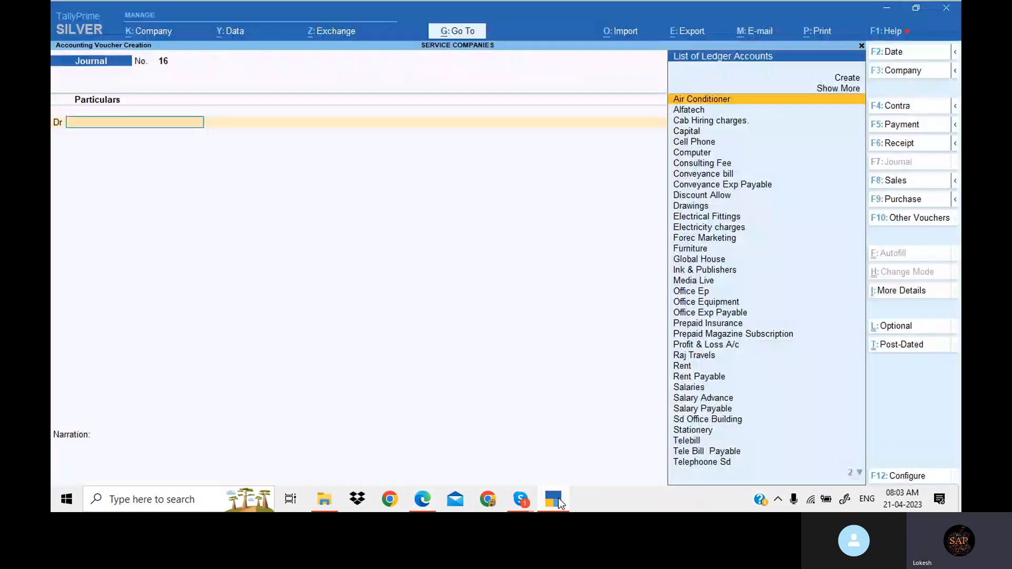
pyautogui.write('elec')
pyautogui.press('Return')
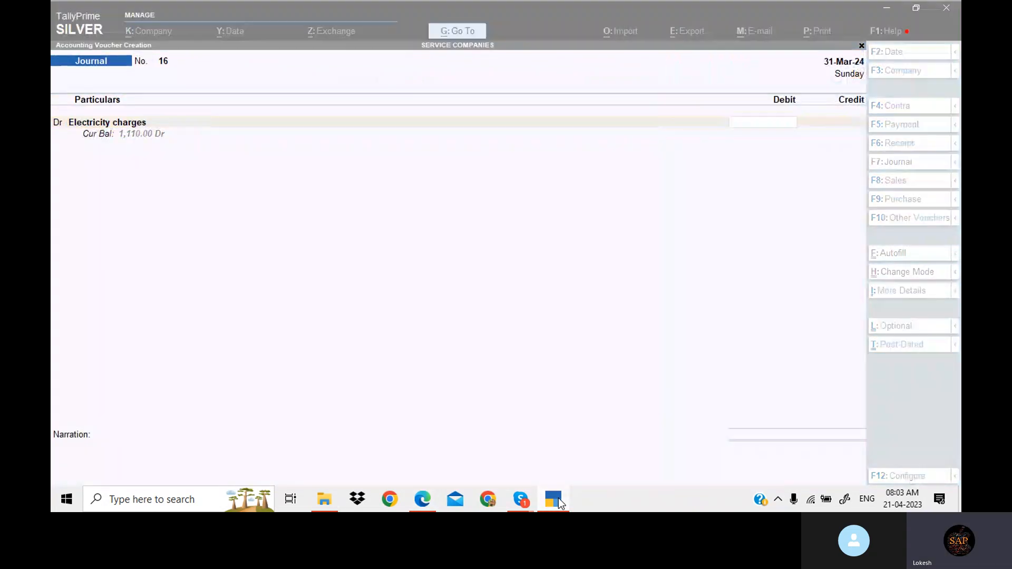
pyautogui.click(560, 504)
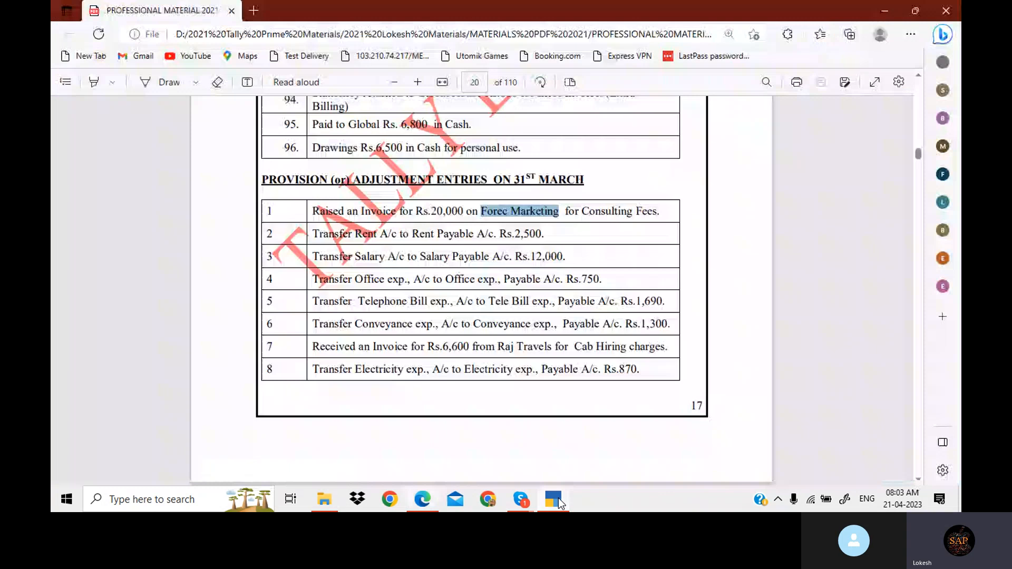
pyautogui.click(560, 504)
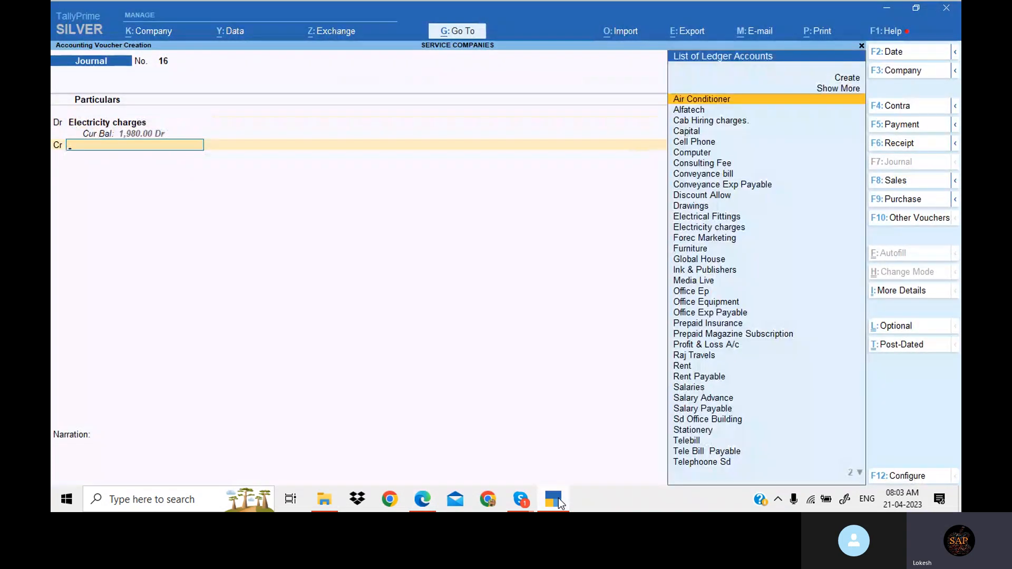
# Create a ledger named Electricity Charges Payable under the Provisions group from the credit line, without bank details
pyautogui.press('alt')
pyautogui.hotkey('alt', 'c')
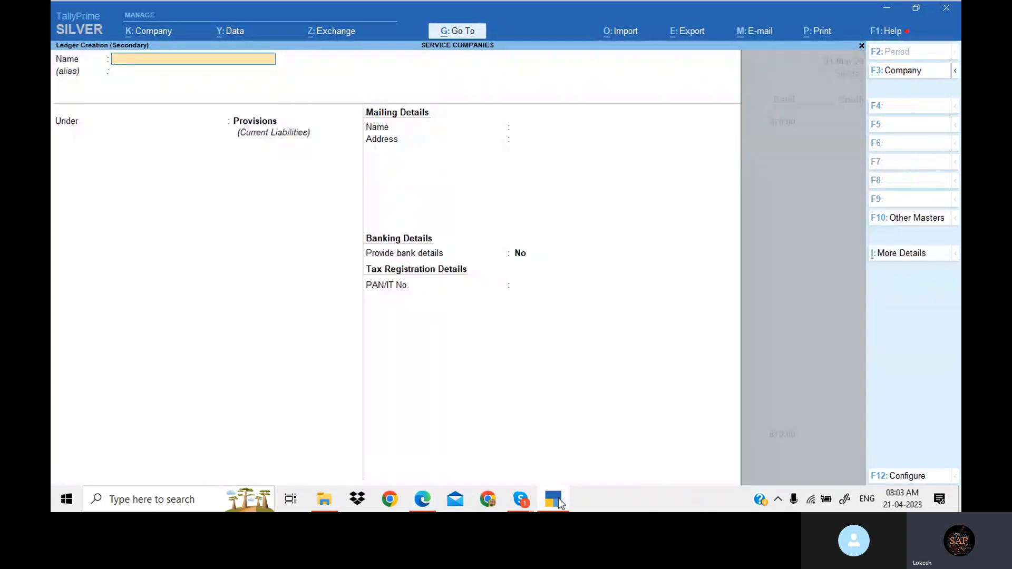
pyautogui.write('Electricity c')
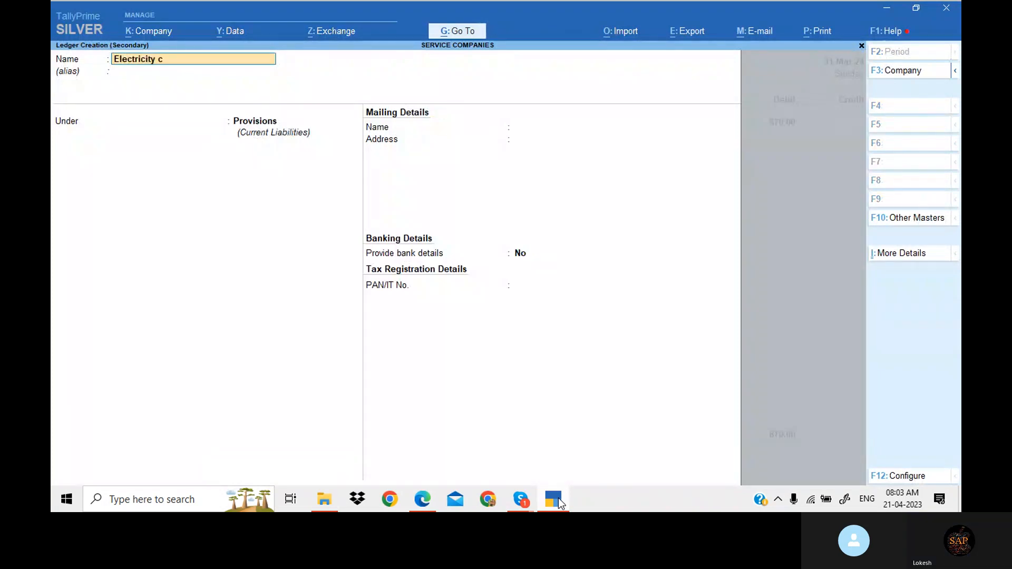
pyautogui.write('harges Payable')
pyautogui.press('Return')
pyautogui.press('Return')
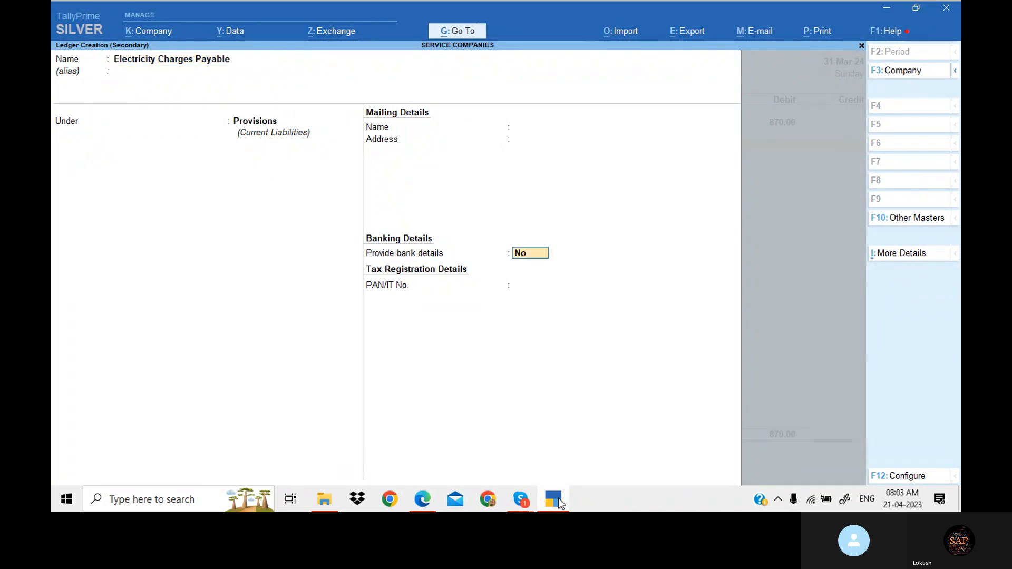
pyautogui.hotkey('ctrl', 'a')
# Credit Electricity Charges Payable with 870 and save the journal voucher without a narration
pyautogui.press('Return')
pyautogui.press('Return')
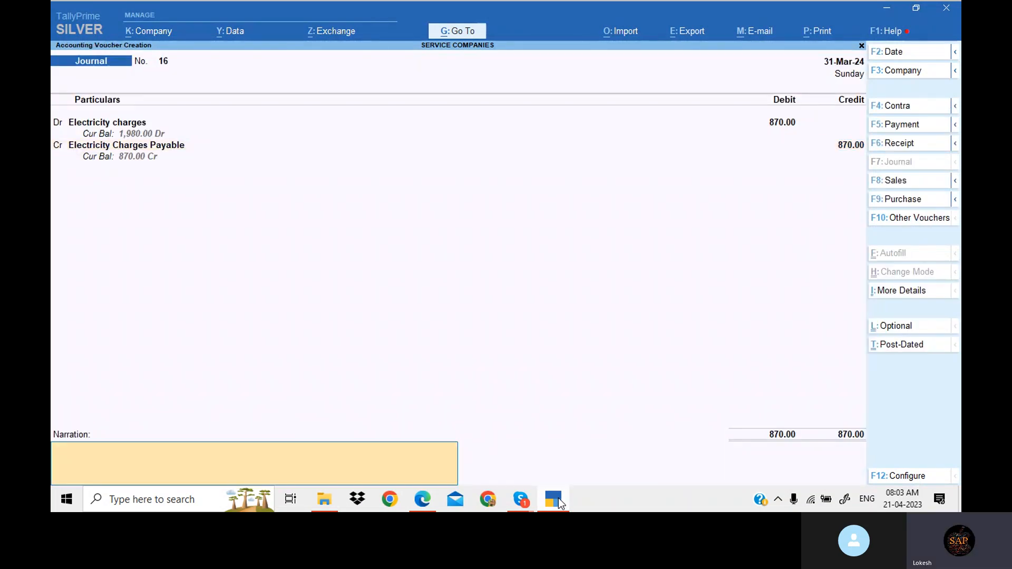
pyautogui.press('Return')
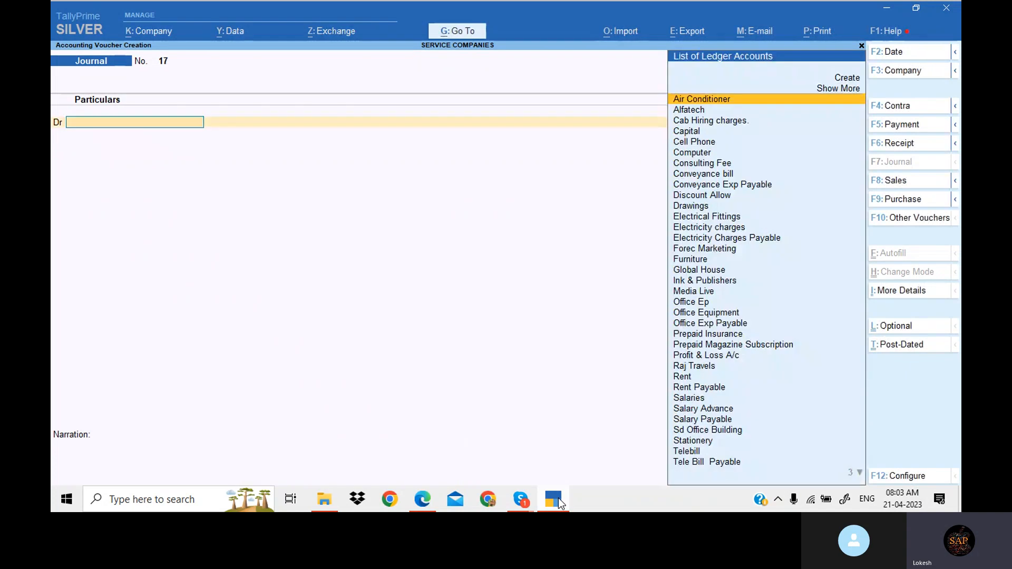
# Switch to the PDF and examine the Depreciation Entries table on the page after the provision entries
pyautogui.hotkey('alt', 'c')
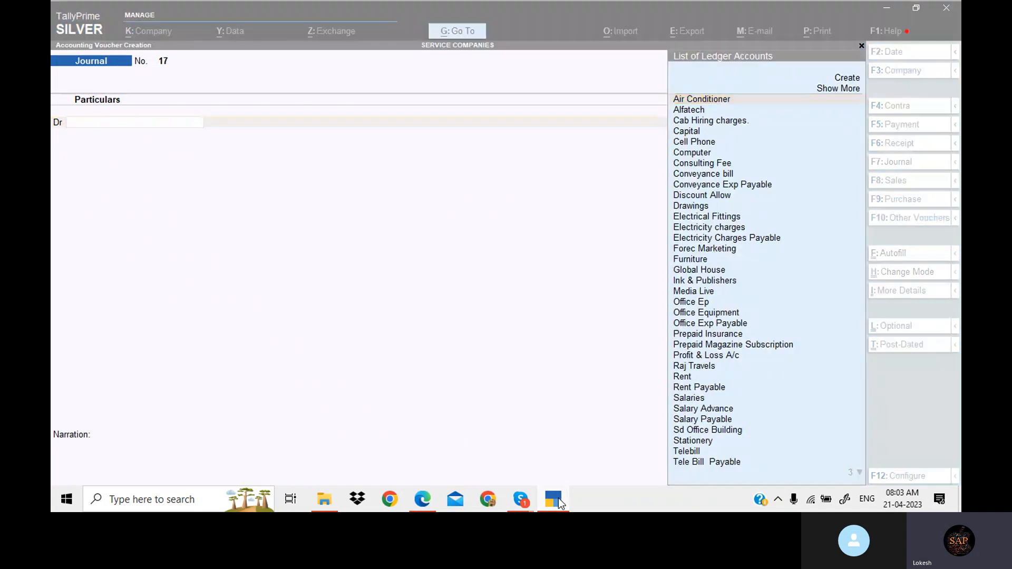
pyautogui.hotkey('alt', 'Tab')
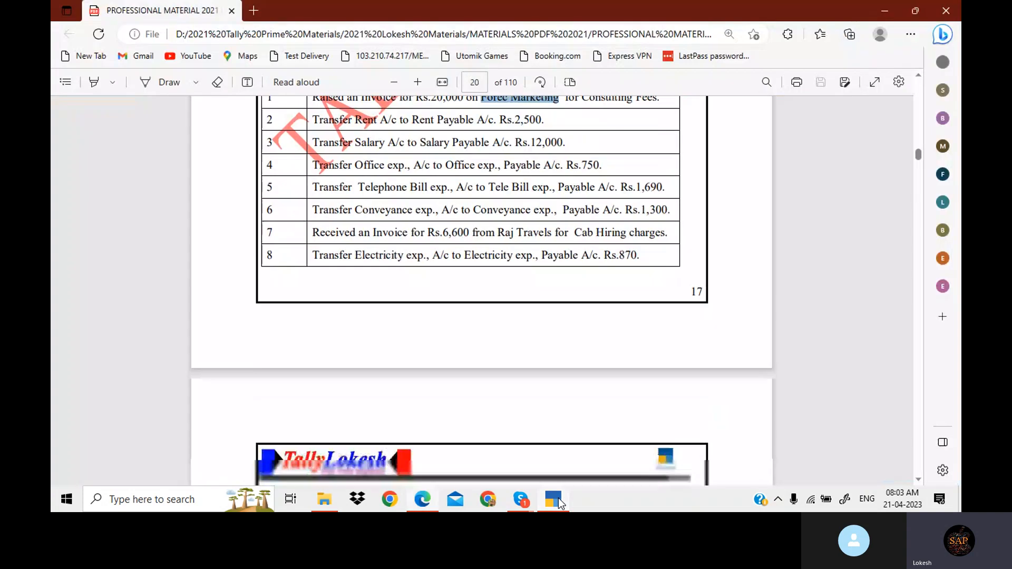
pyautogui.press('Down')
pyautogui.press('Down')
pyautogui.press('Down')
pyautogui.press('Down')
pyautogui.press('Down')
pyautogui.press('Down')
pyautogui.press('Down')
pyautogui.press('Down')
pyautogui.press('Down')
pyautogui.press('Down')
pyautogui.press('Down')
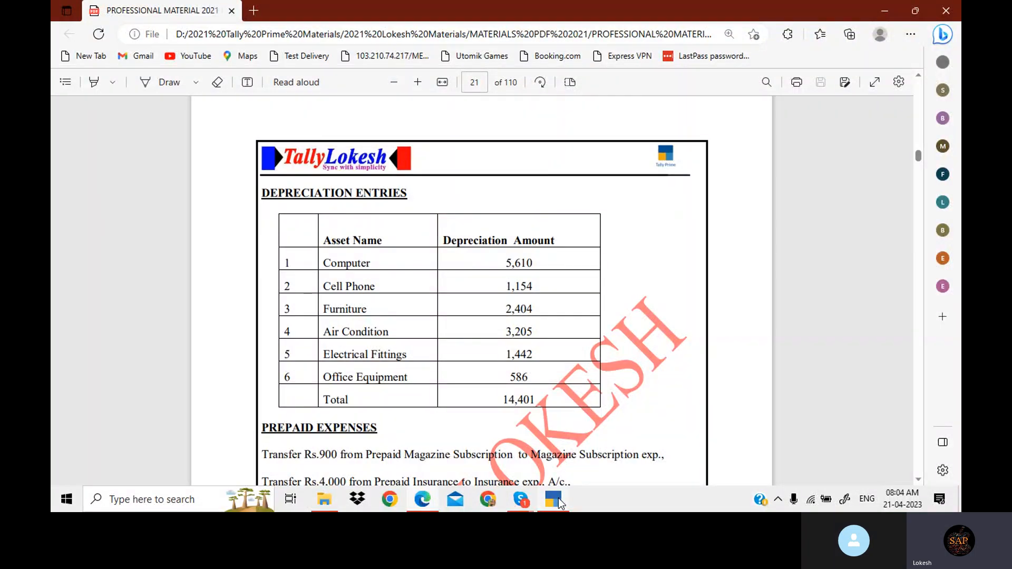
# Return to TallyPrime and create a ledger named Depreciation under Indirect Expenses from the new journal voucher's debit line
pyautogui.click(559, 501)
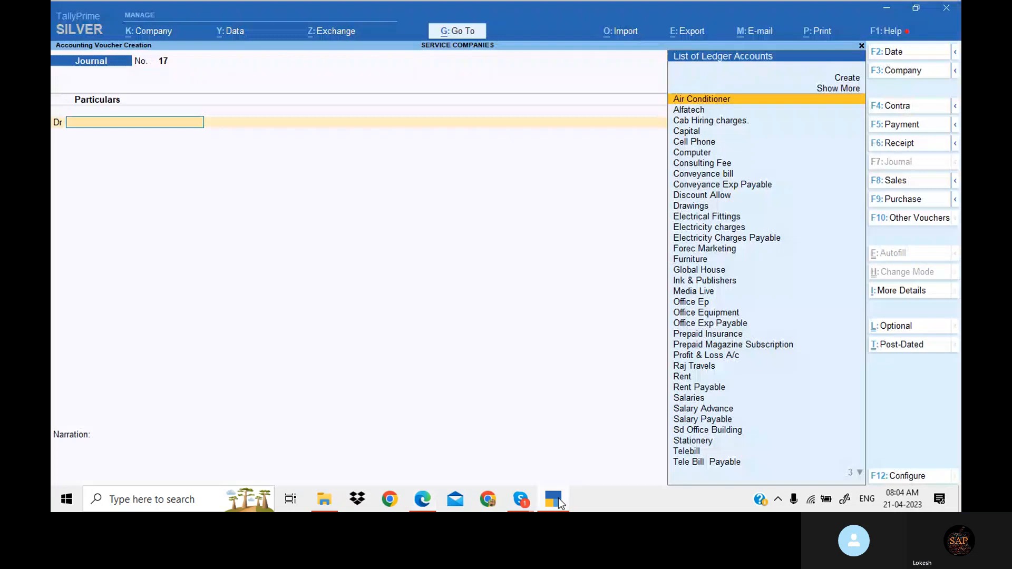
pyautogui.hotkey('alt', 'c')
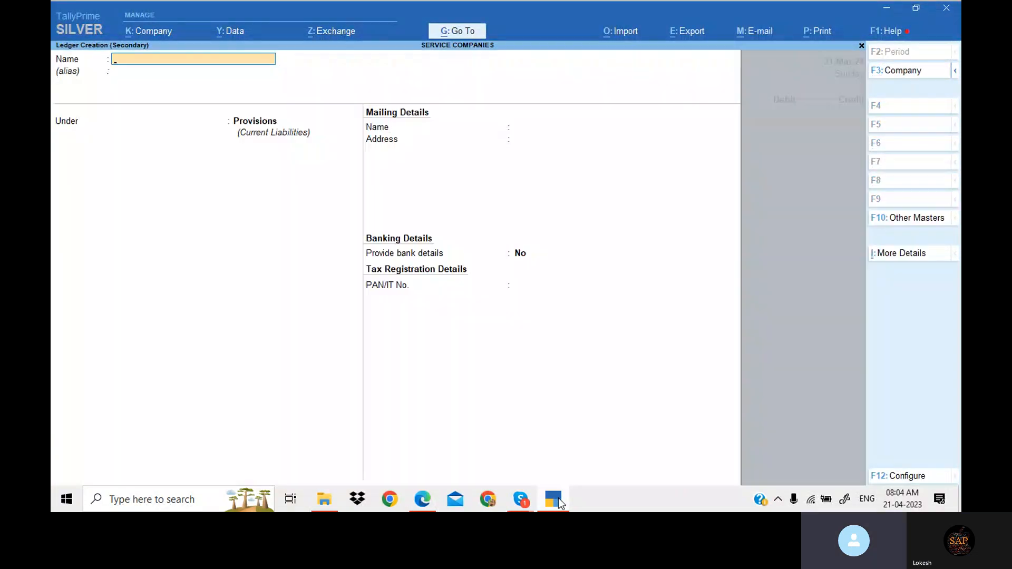
pyautogui.write('Depreciation')
pyautogui.press('Return')
pyautogui.write('Ind')
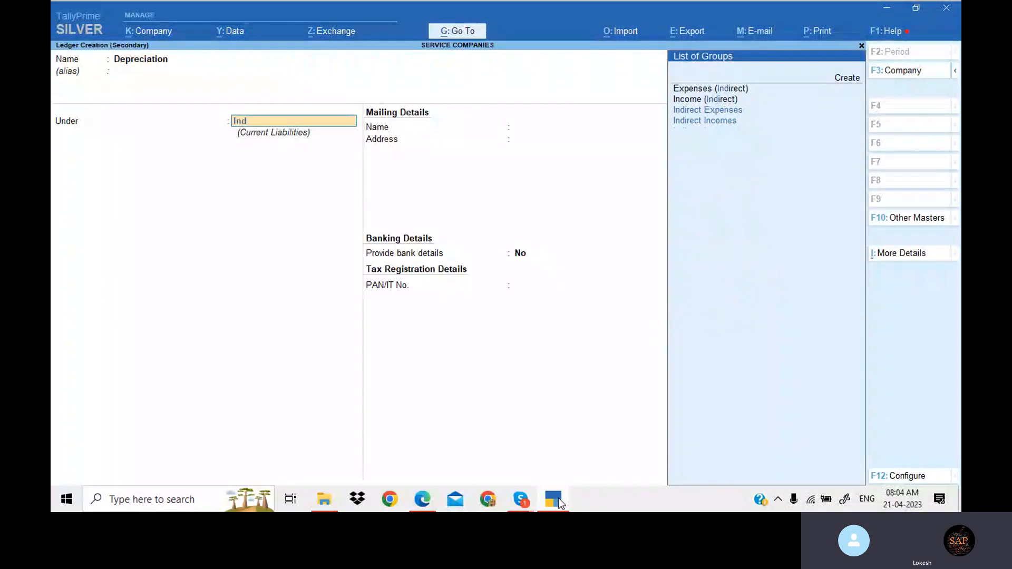
pyautogui.press('Return')
pyautogui.press('Return')
pyautogui.press('Return')
pyautogui.press('Return')
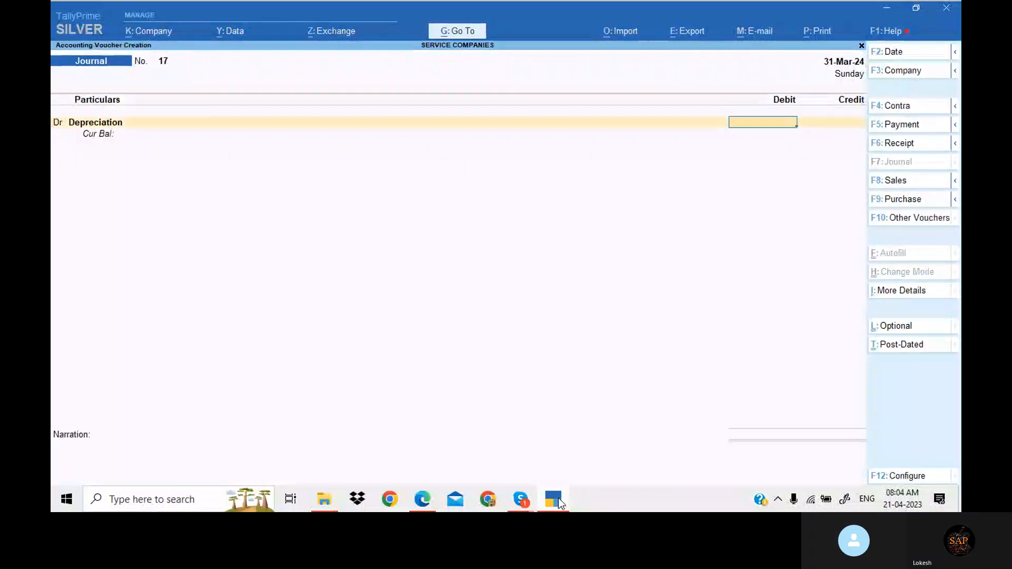
# Look up the total depreciation amount in the PDF and debit Depreciation with 14,401 in the TallyPrime journal voucher
pyautogui.click(560, 504)
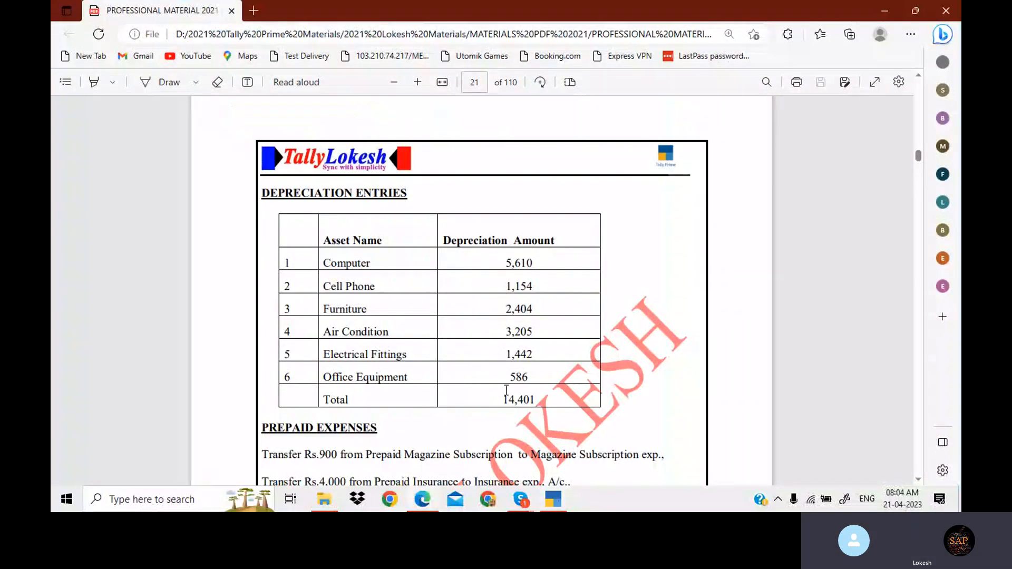
pyautogui.moveTo(503, 398); pyautogui.dragTo(552, 400)
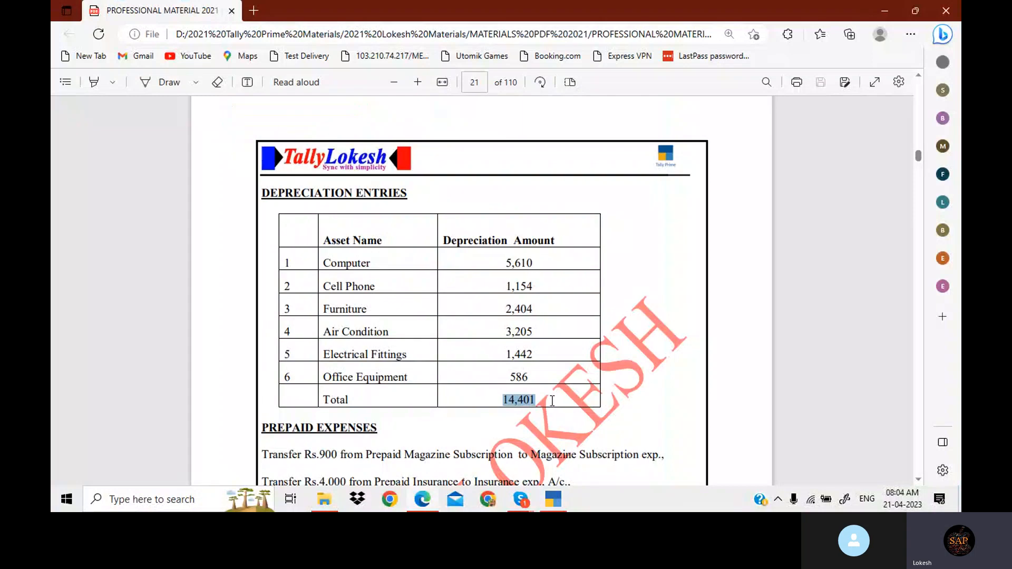
pyautogui.click(551, 498)
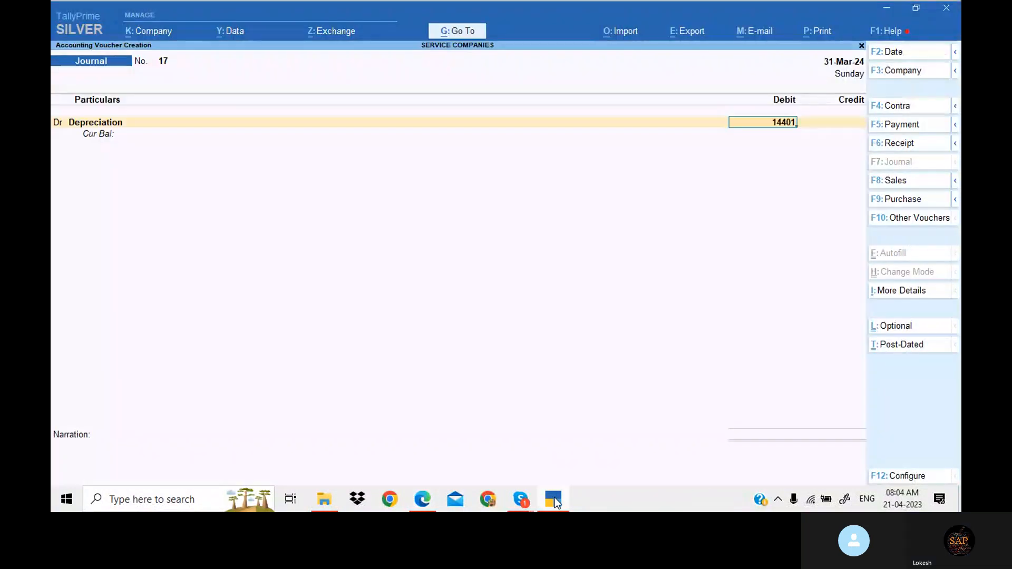
# Credit Computer with 5,610 in the depreciation journal voucher, checking the amount in the PDF's Depreciation Entries table
pyautogui.press('Return')
pyautogui.press('Return')
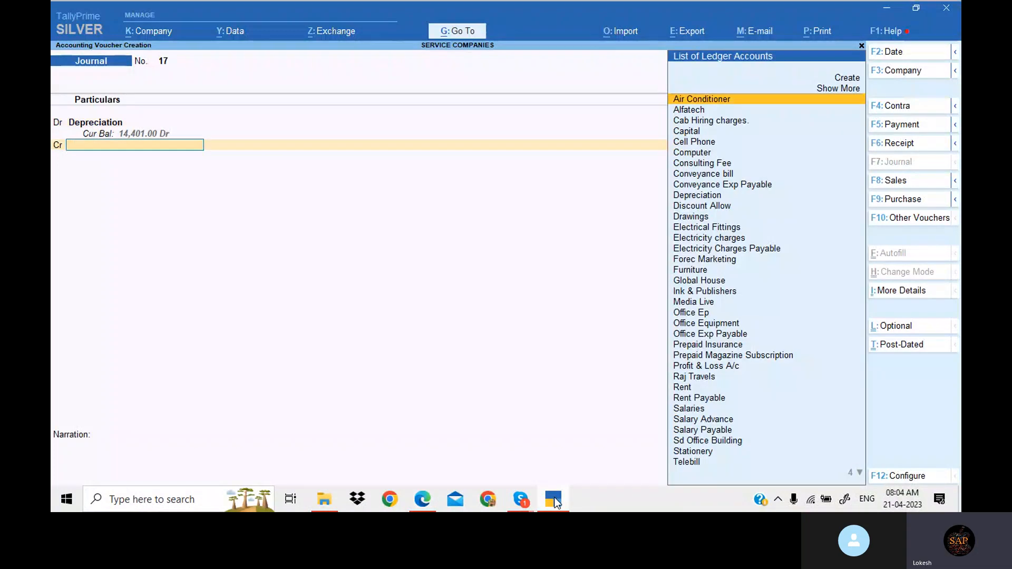
pyautogui.write('comp')
pyautogui.press('Return')
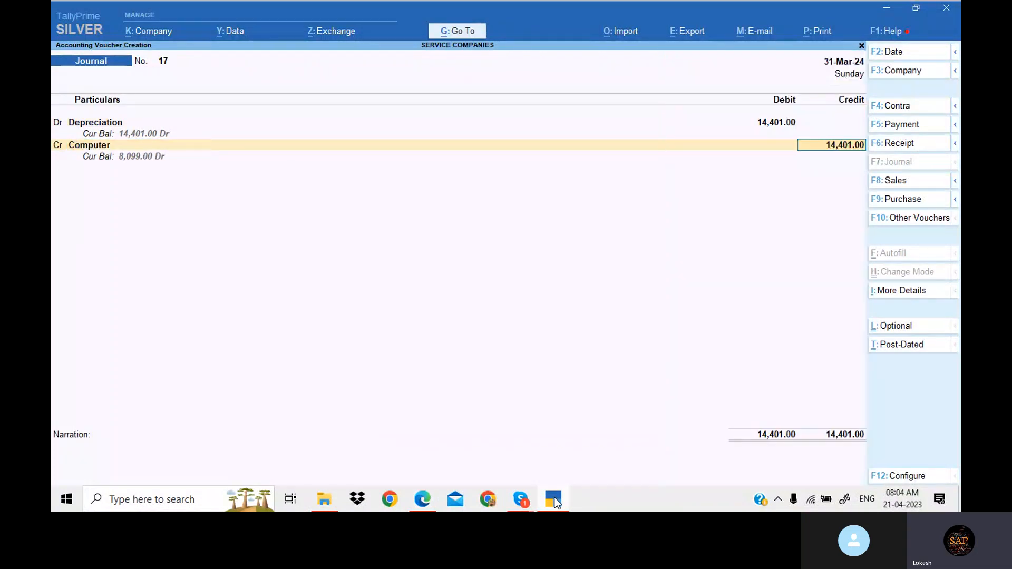
pyautogui.press('Return')
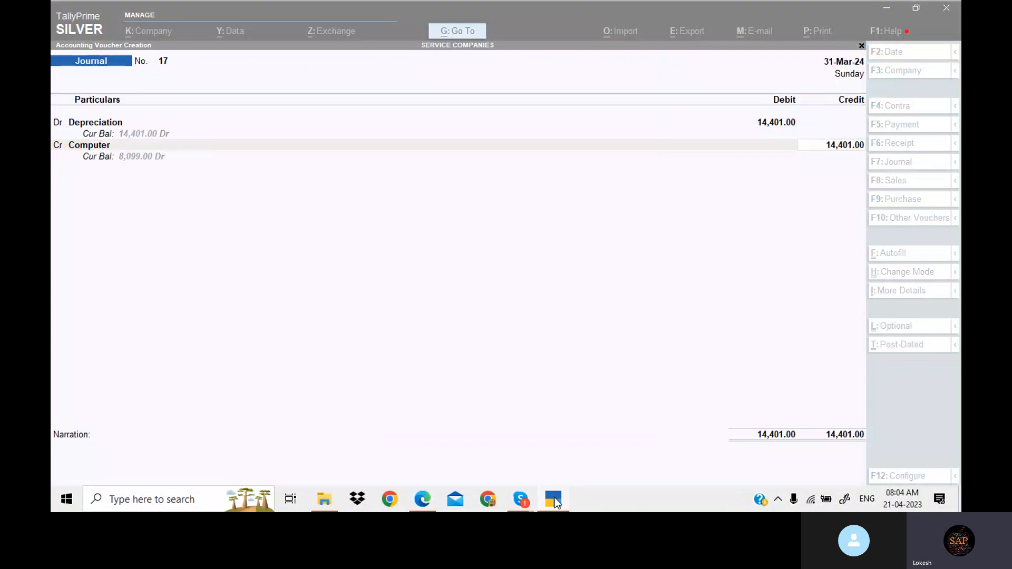
pyautogui.click(554, 499)
pyautogui.write('5610')
pyautogui.press('Return')
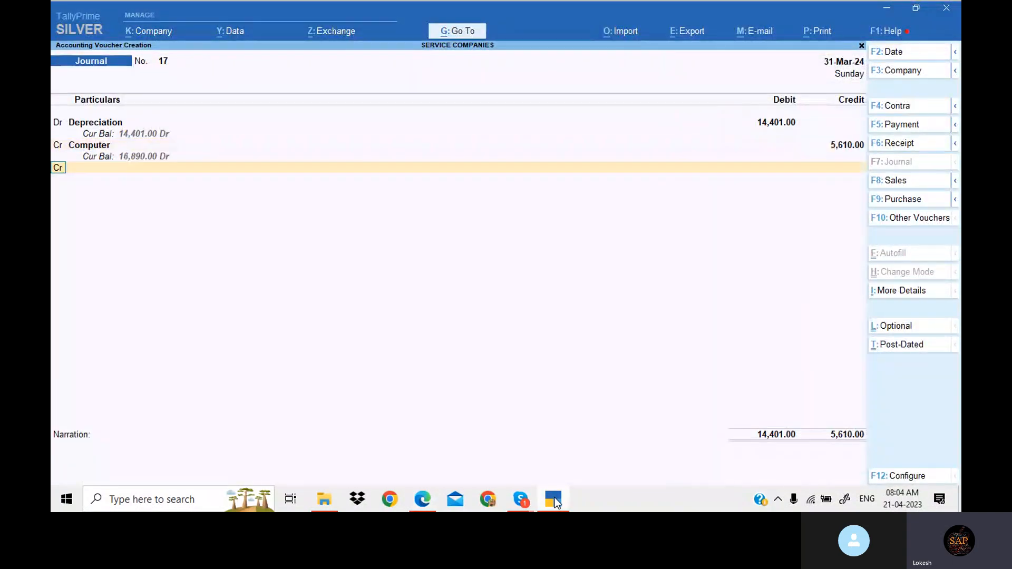
# Look up the next asset in the PDF's depreciation table and credit Cell Phone with 1,154 in the TallyPrime voucher
pyautogui.press('Return')
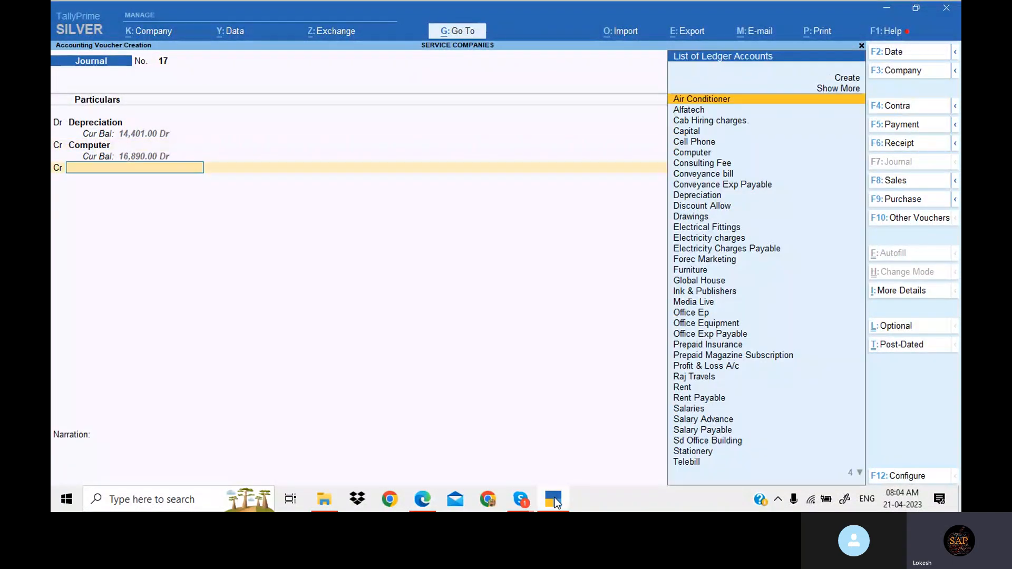
pyautogui.click(554, 498)
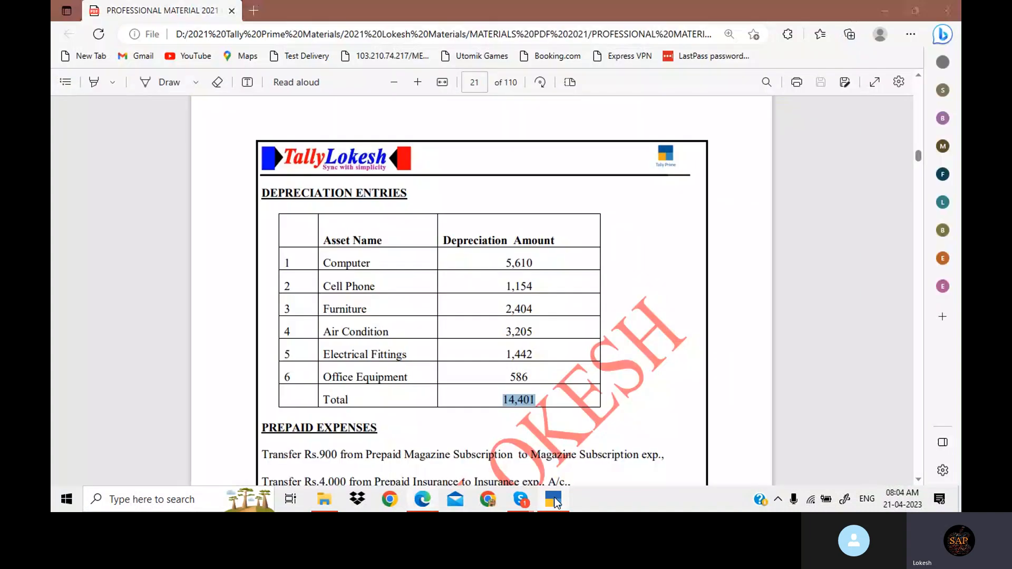
pyautogui.click(554, 499)
pyautogui.write('ce')
pyautogui.press('Return')
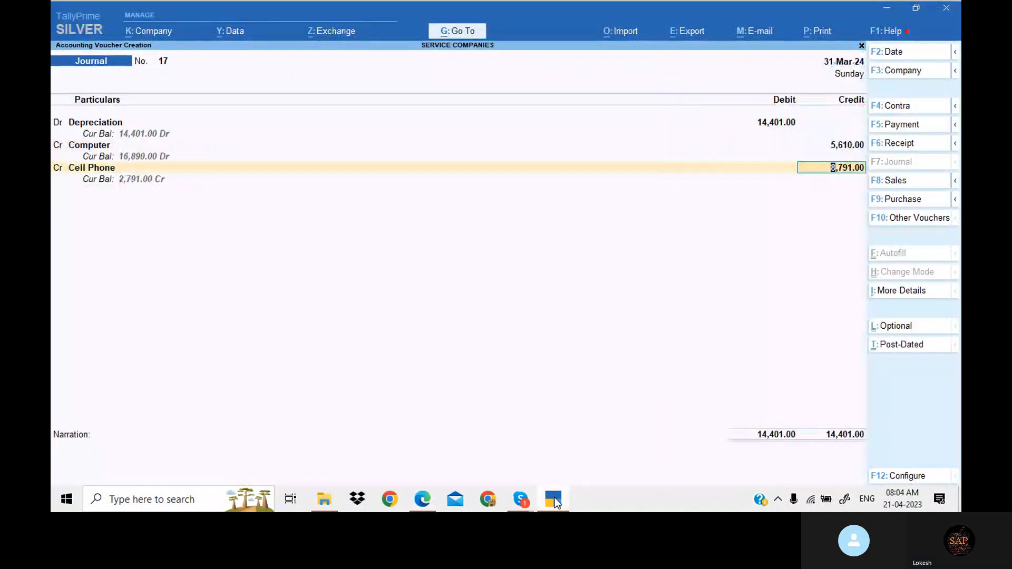
pyautogui.click(555, 499)
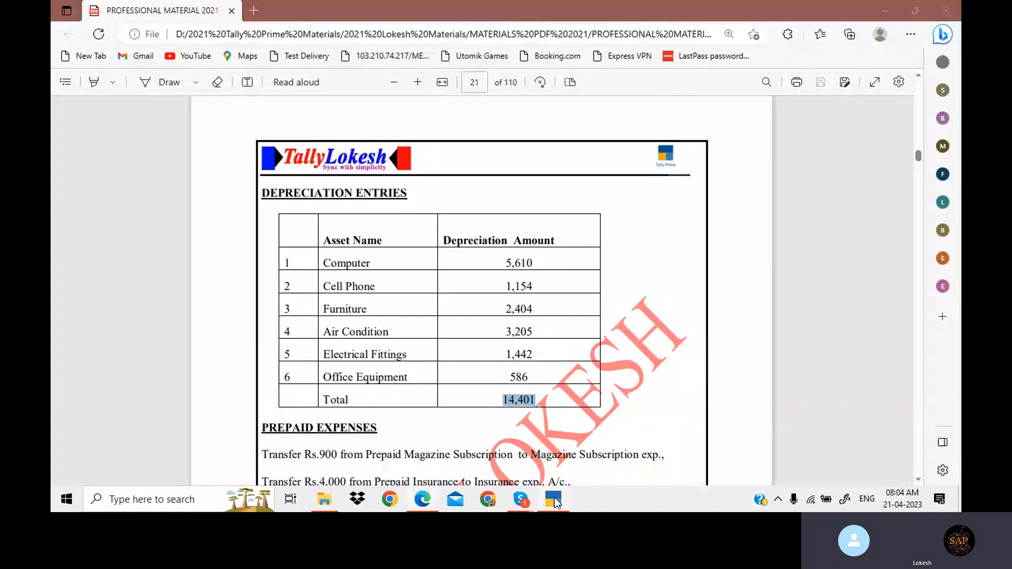
pyautogui.click(555, 499)
pyautogui.write('1154')
pyautogui.press('Return')
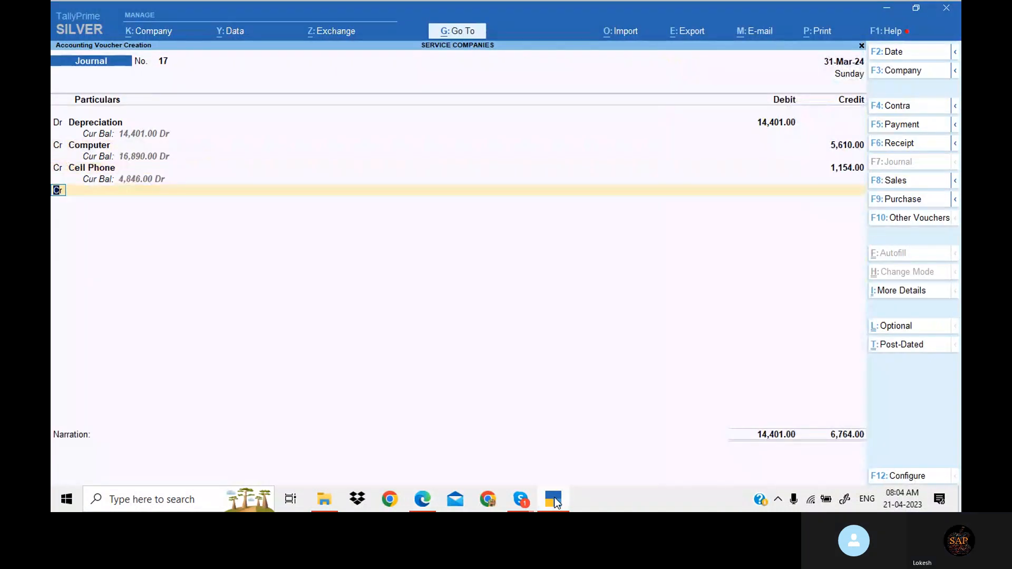
# Check the PDF for the third asset and credit Furniture with 2,404 in the TallyPrime journal voucher
pyautogui.press('Return')
pyautogui.click(555, 499)
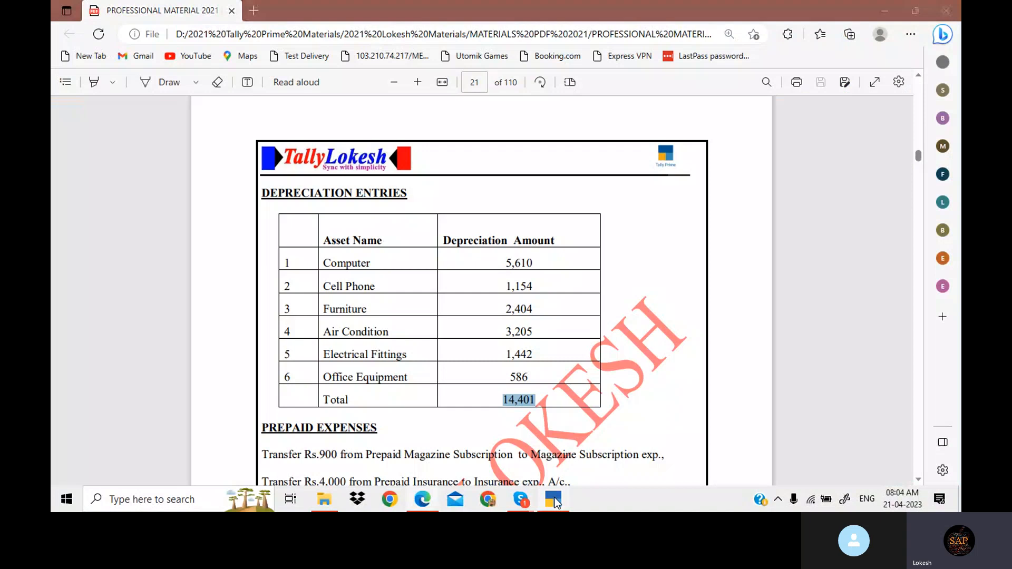
pyautogui.click(557, 503)
pyautogui.write('fu')
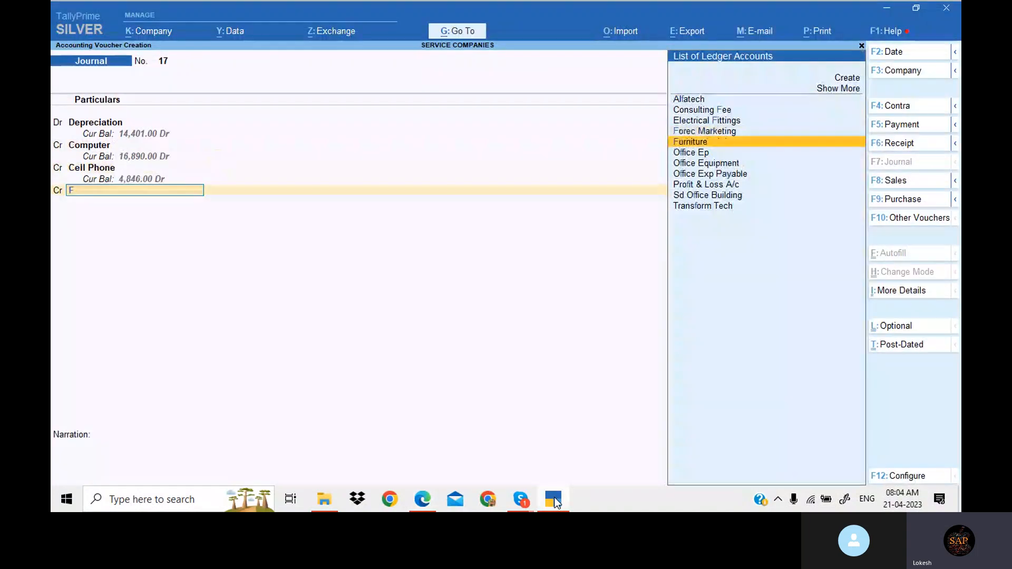
pyautogui.press('Return')
pyautogui.click(555, 499)
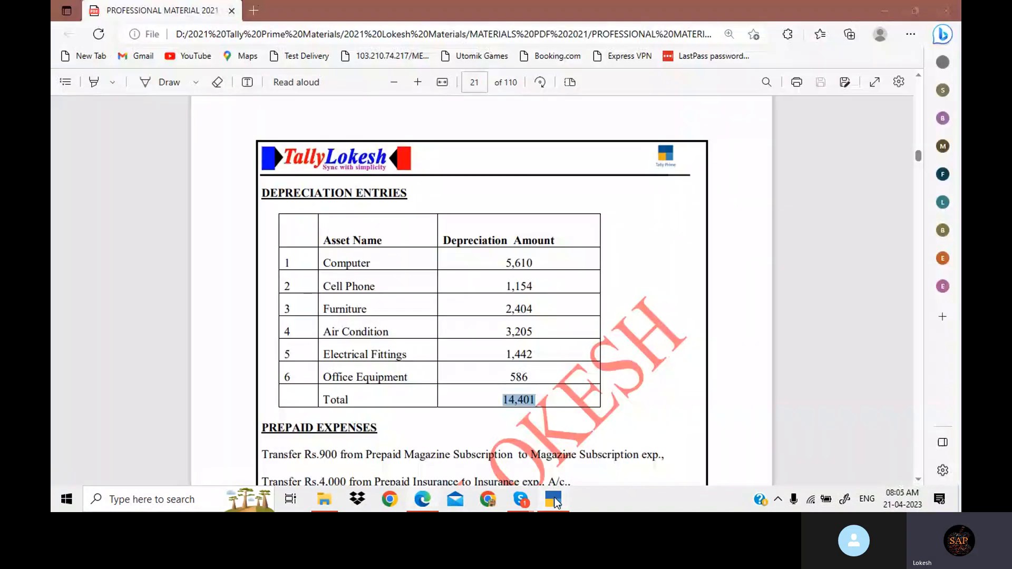
pyautogui.click(554, 501)
pyautogui.write('2404')
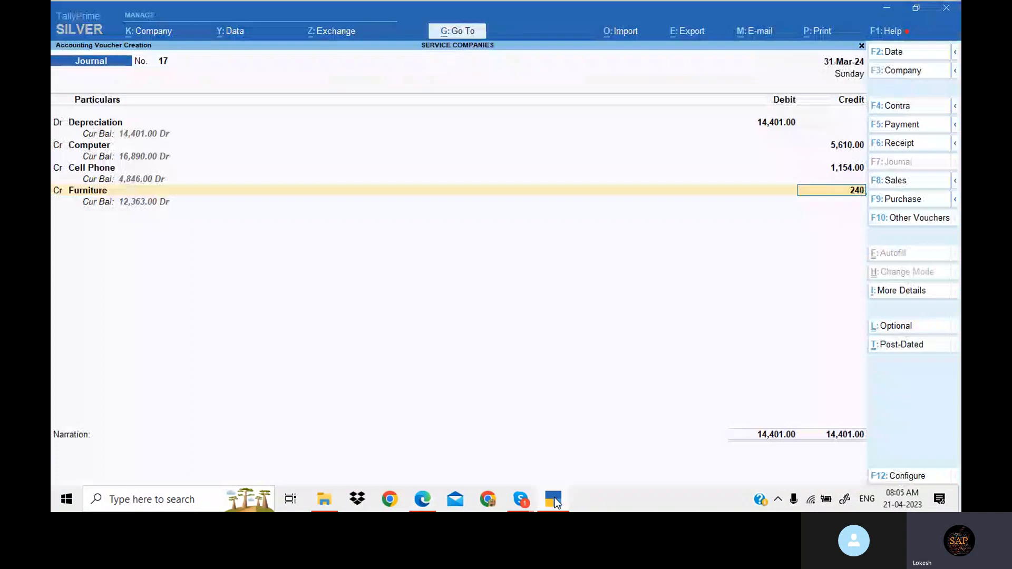
pyautogui.press('Return')
# Check the PDF for the fourth asset and credit Air Conditioner with 3,205 in the TallyPrime journal voucher
pyautogui.press('Return')
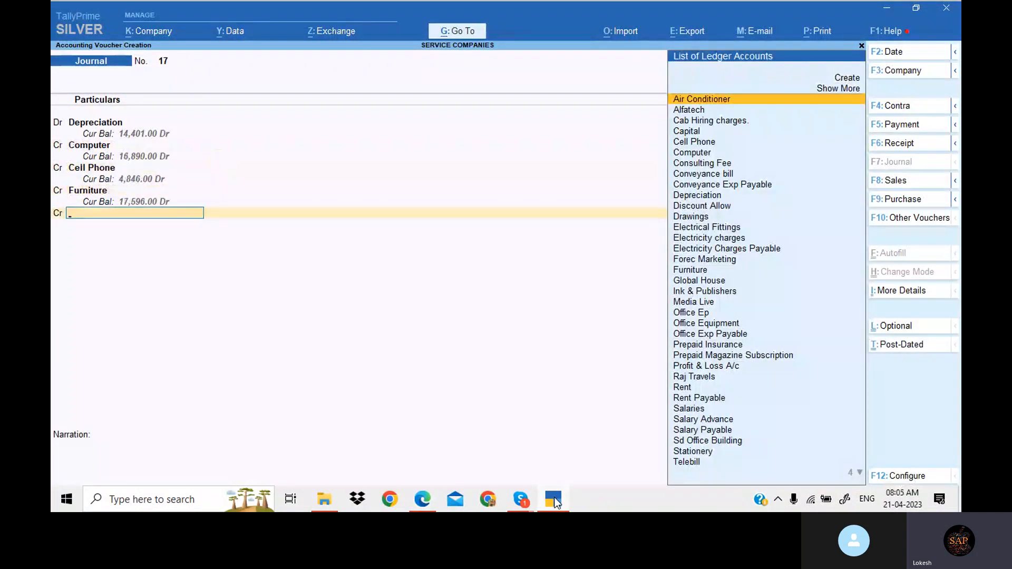
pyautogui.click(555, 500)
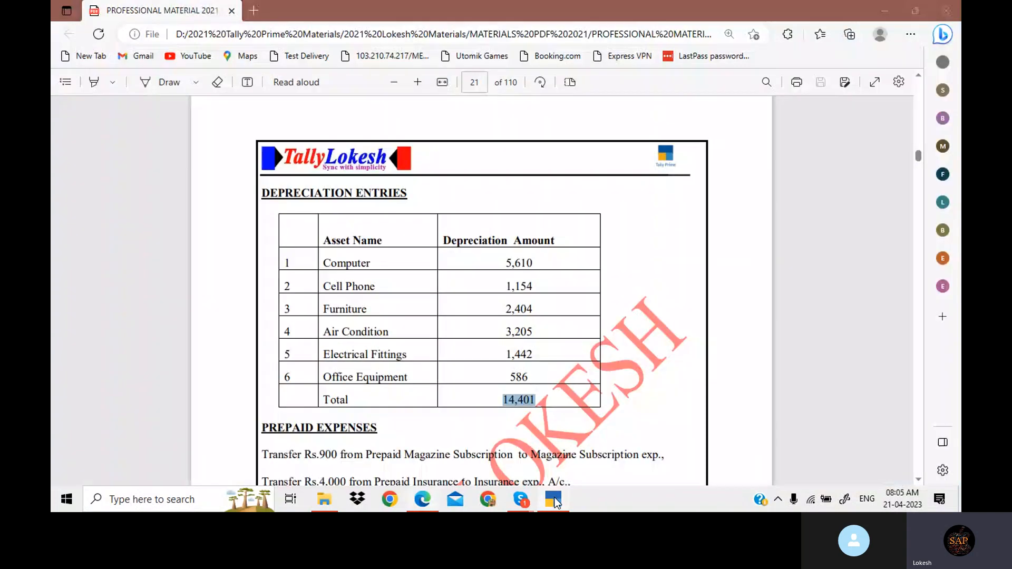
pyautogui.click(554, 500)
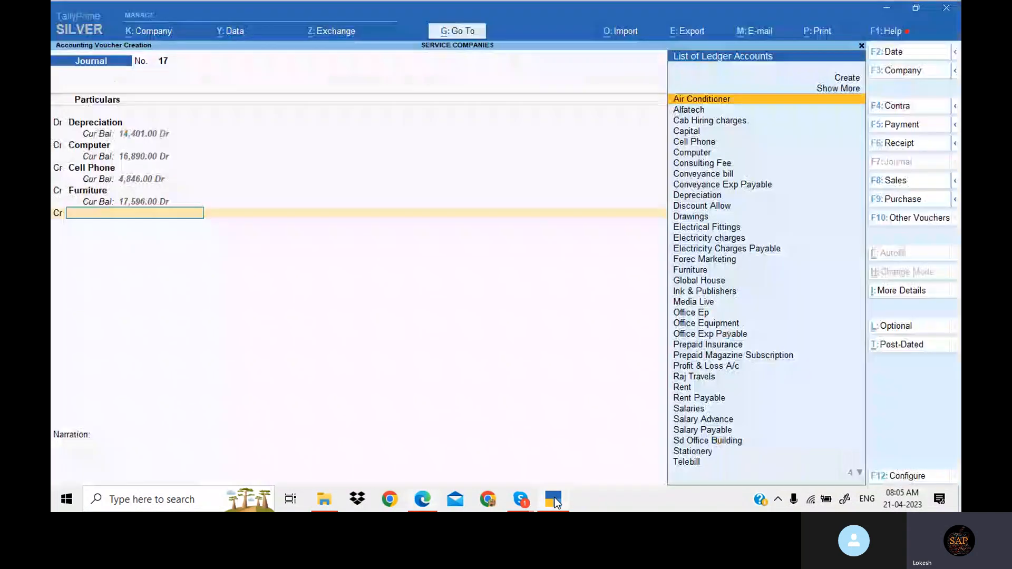
pyautogui.write('ai')
pyautogui.press('Return')
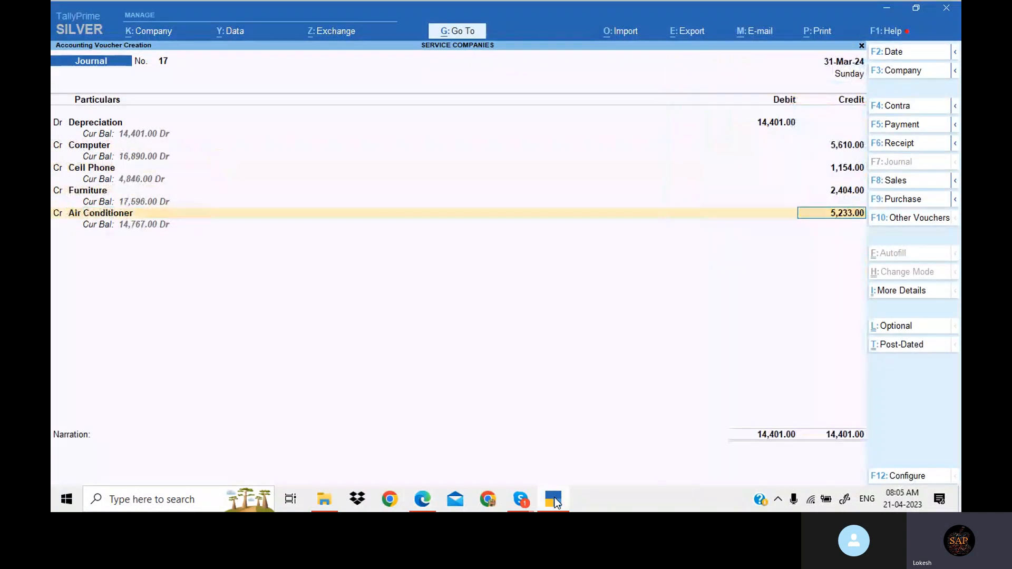
pyautogui.click(554, 501)
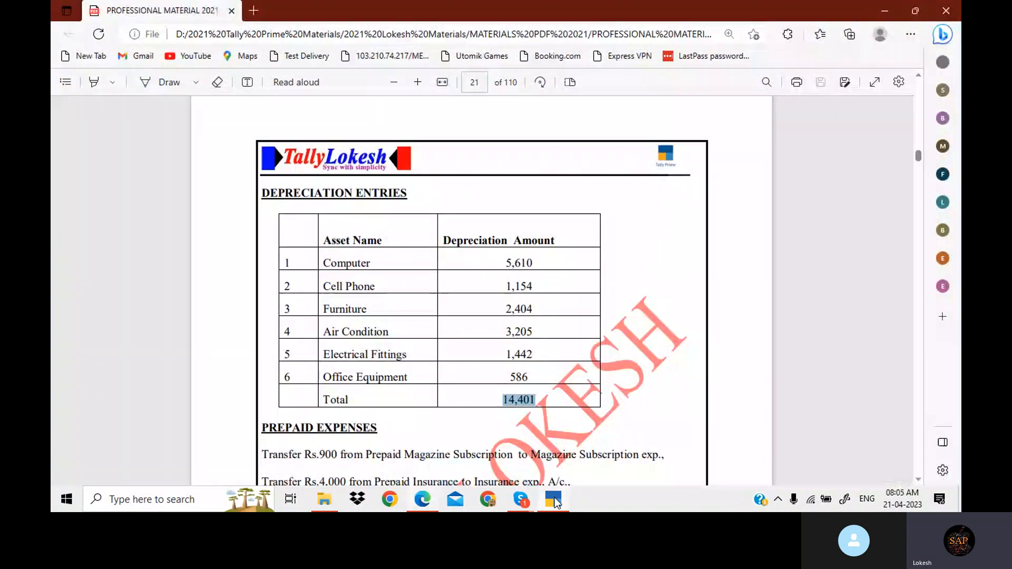
pyautogui.click(554, 501)
pyautogui.write('3205')
pyautogui.press('Return')
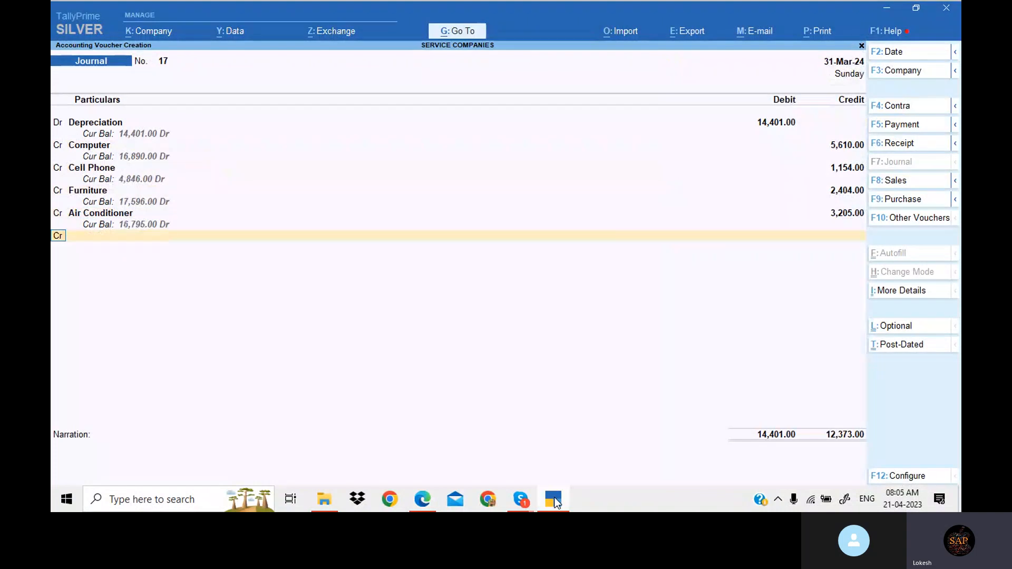
# Check the PDF for the fifth asset and credit Electrical Fittings with 1,442 in the TallyPrime journal voucher
pyautogui.press('Return')
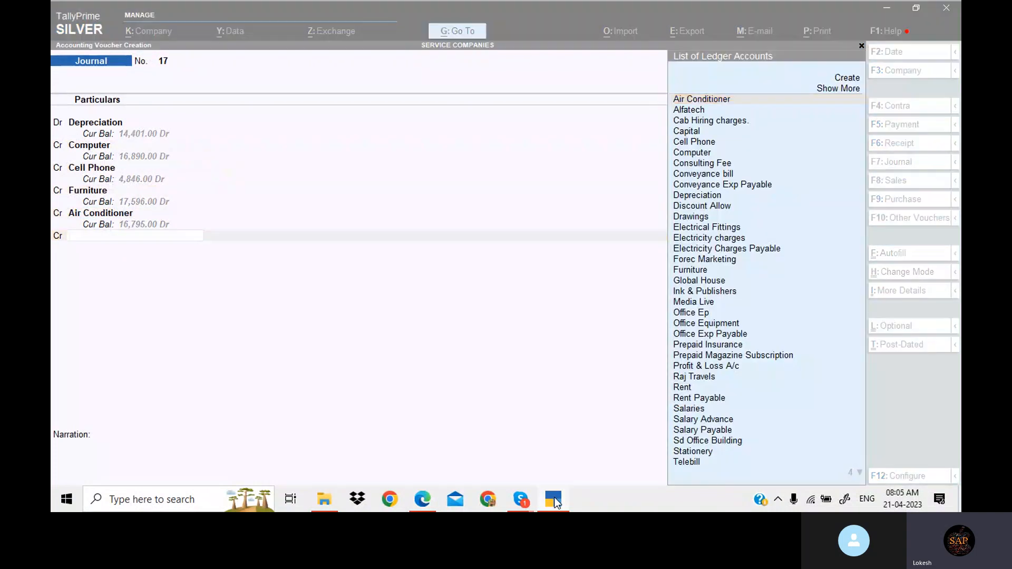
pyautogui.click(554, 500)
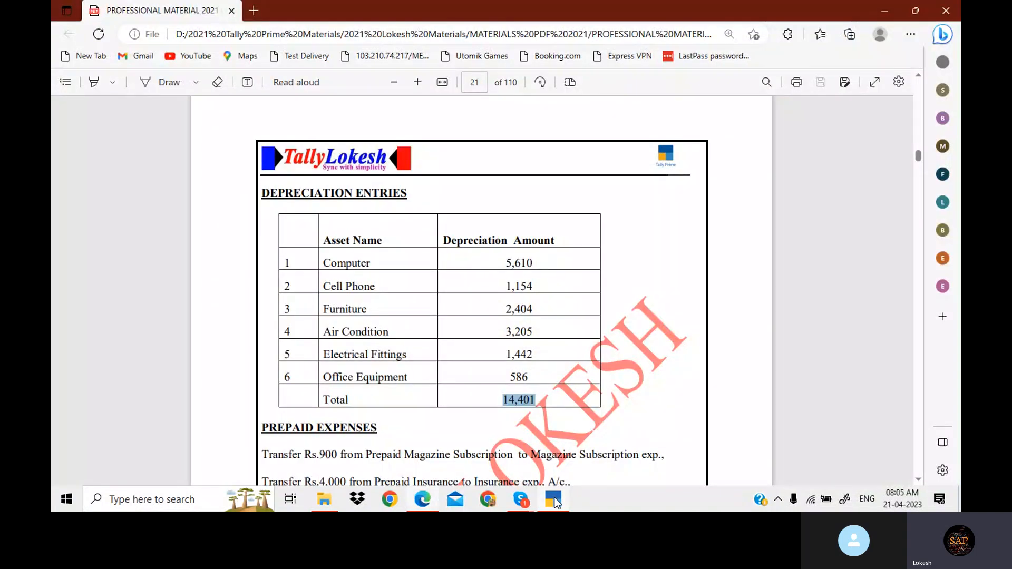
pyautogui.click(555, 501)
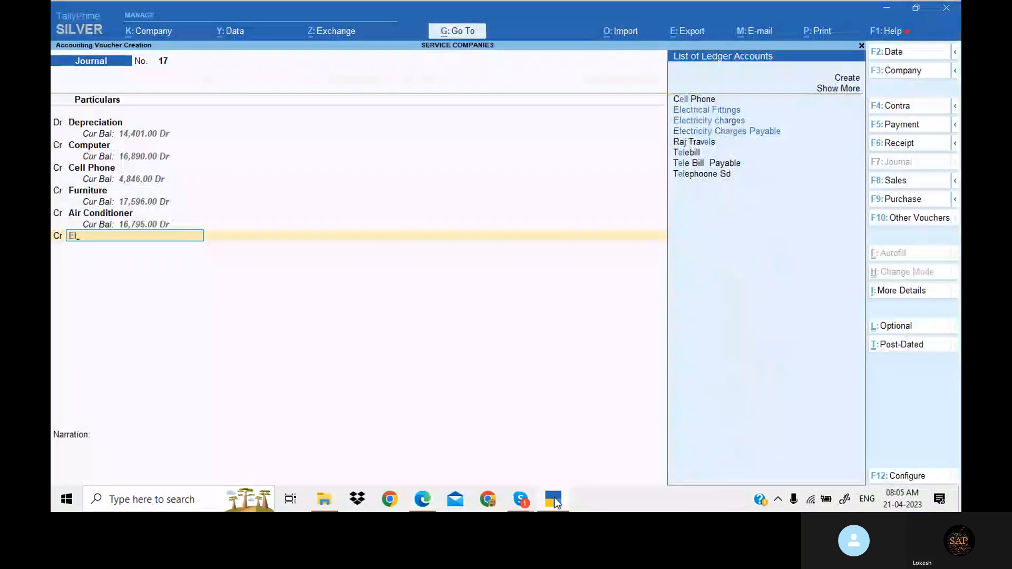
pyautogui.press('Return')
pyautogui.press('Return')
pyautogui.press('Return')
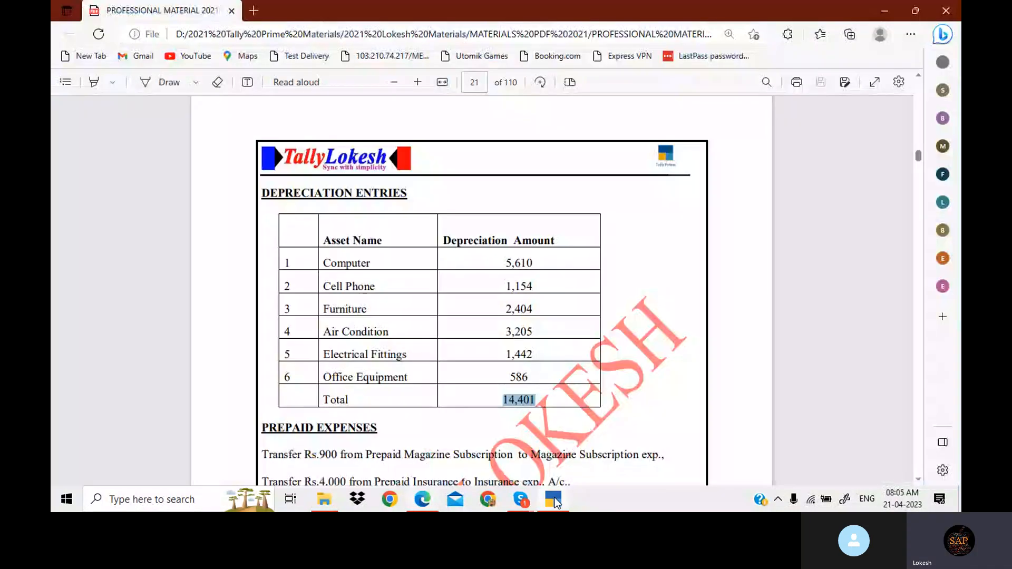
pyautogui.click(555, 501)
pyautogui.write('142')
pyautogui.press('Return')
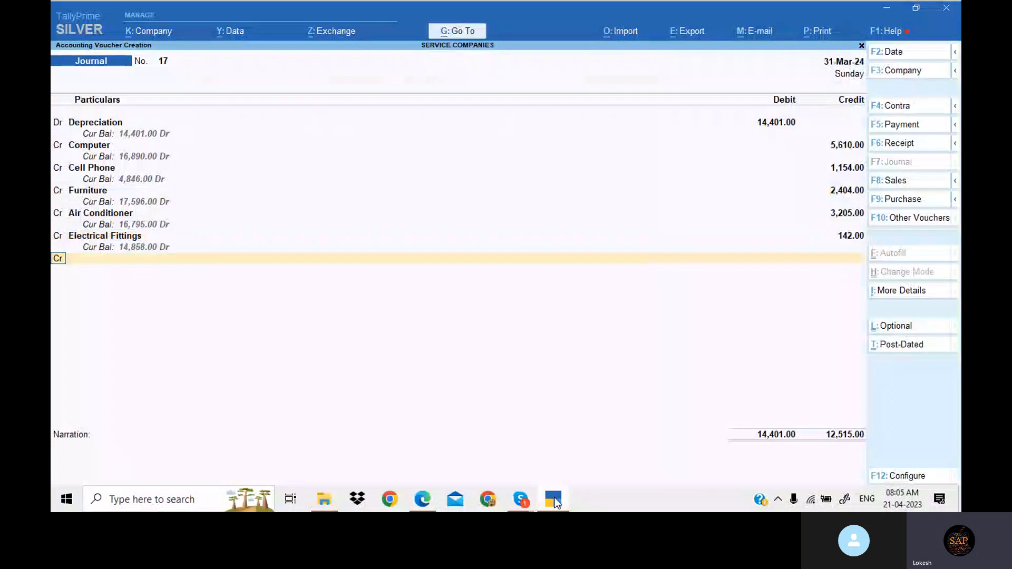
pyautogui.press('BackSpace')
pyautogui.write('1442')
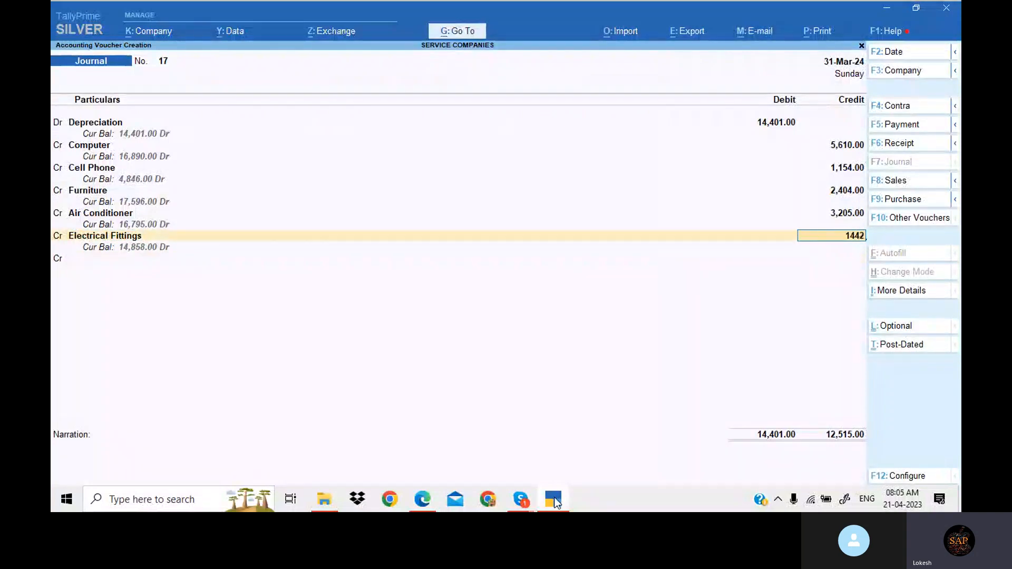
pyautogui.press('Return')
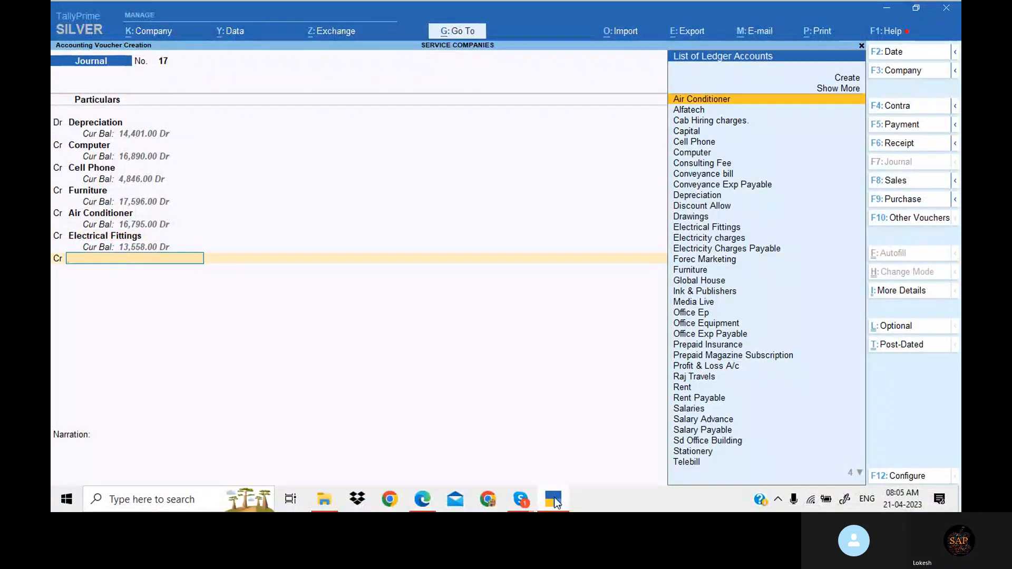
# Check the last asset in the PDF, credit Office Equipment with 586 in TallyPrime and save the voucher without a narration
pyautogui.click(555, 500)
pyautogui.click(554, 501)
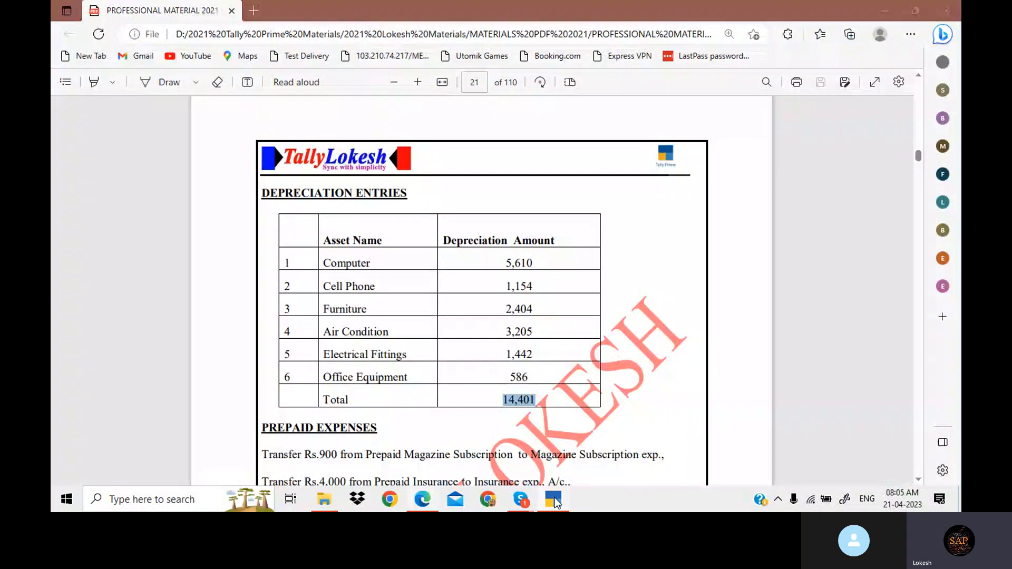
pyautogui.write('Of')
pyautogui.press('Return')
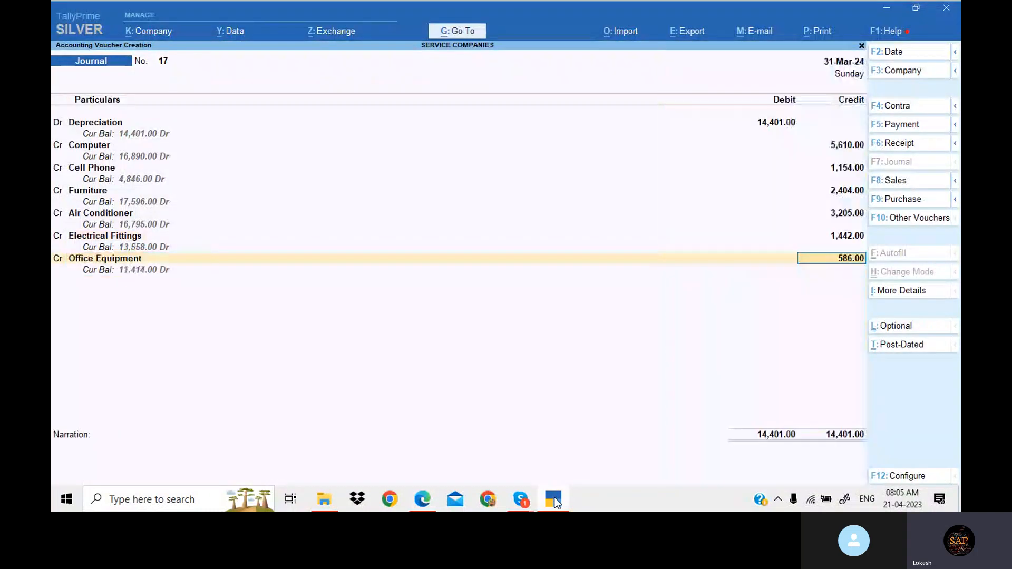
pyautogui.press('Return')
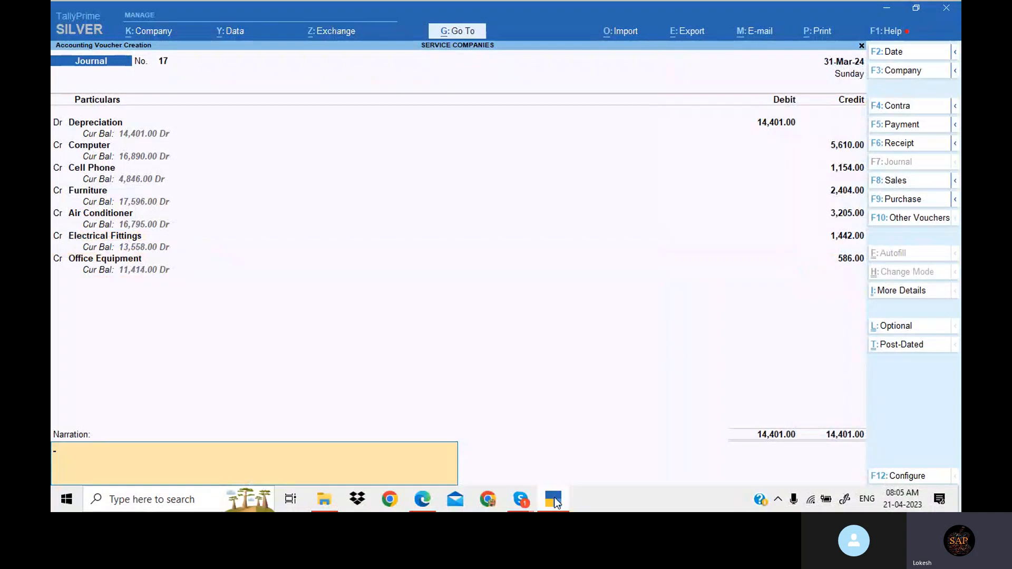
pyautogui.press('Return')
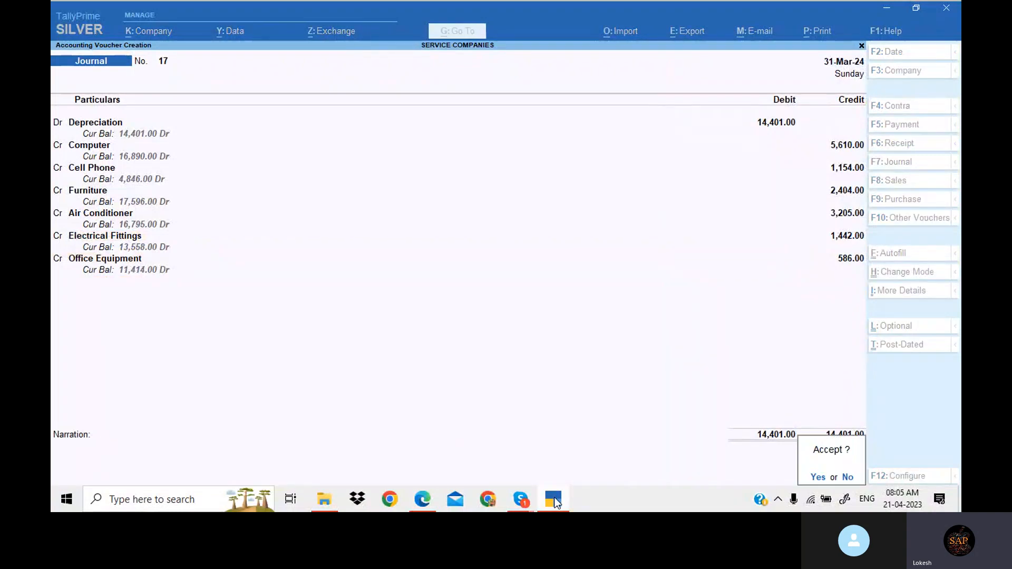
pyautogui.press('Return')
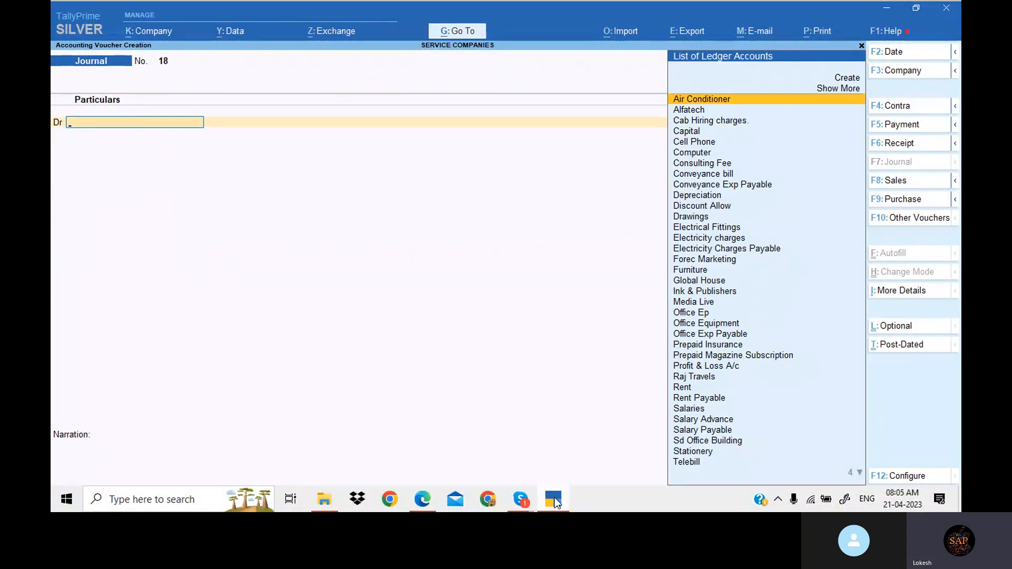
# Switch to the PDF and copy the ledger name "Magazine Subscription exp" from the first Prepaid Expenses entry
pyautogui.click(555, 500)
pyautogui.press('Down')
pyautogui.press('Down')
pyautogui.press('Down')
pyautogui.press('Down')
pyautogui.press('Down')
pyautogui.press('Down')
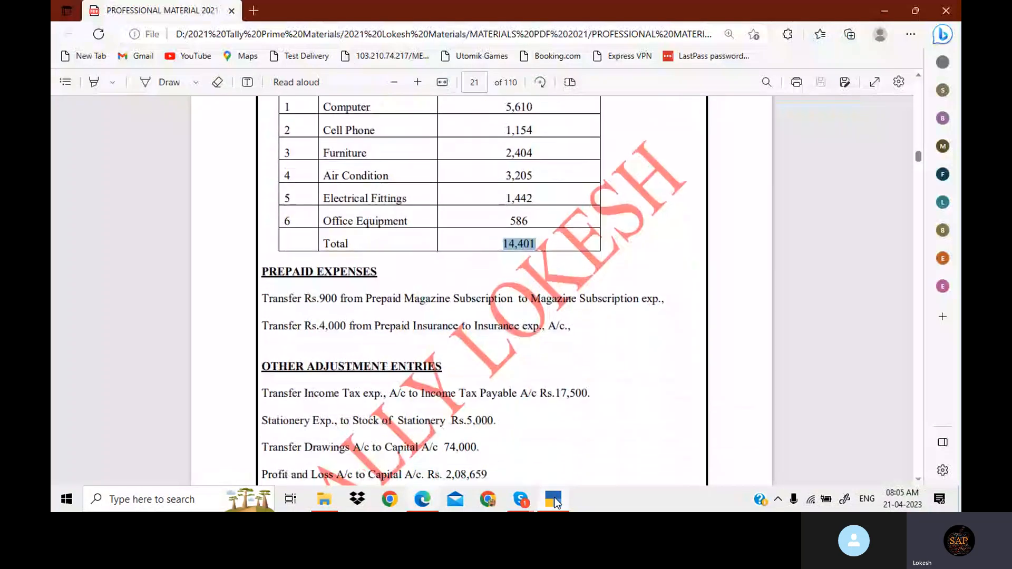
pyautogui.press('Down')
pyautogui.press('Down')
pyautogui.moveTo(519, 247); pyautogui.dragTo(654, 248)
pyautogui.click(653, 247)
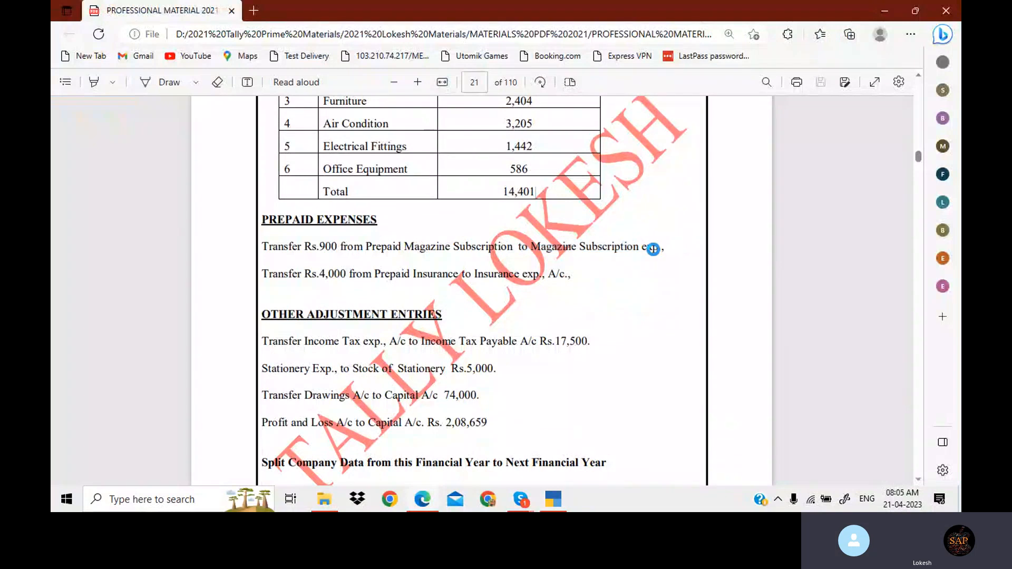
pyautogui.moveTo(530, 246); pyautogui.dragTo(658, 243)
pyautogui.hotkey('ctrl', 'c')
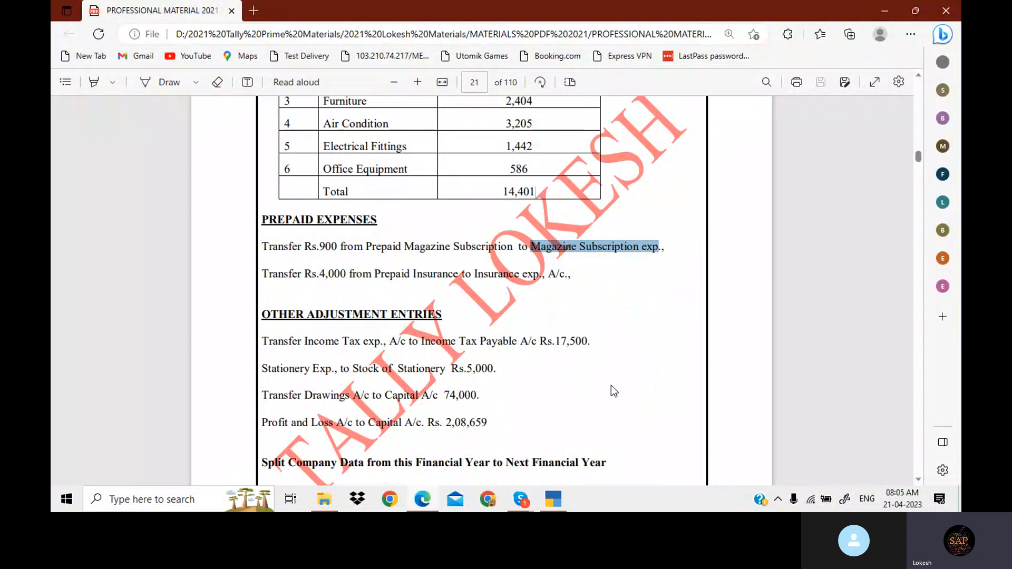
# Switch to TallyPrime and create the ledger "Magazine Subscription exp" under Indirect Expenses for the debit line of the new journal voucher
pyautogui.click(553, 500)
pyautogui.hotkey('alt', 'c')
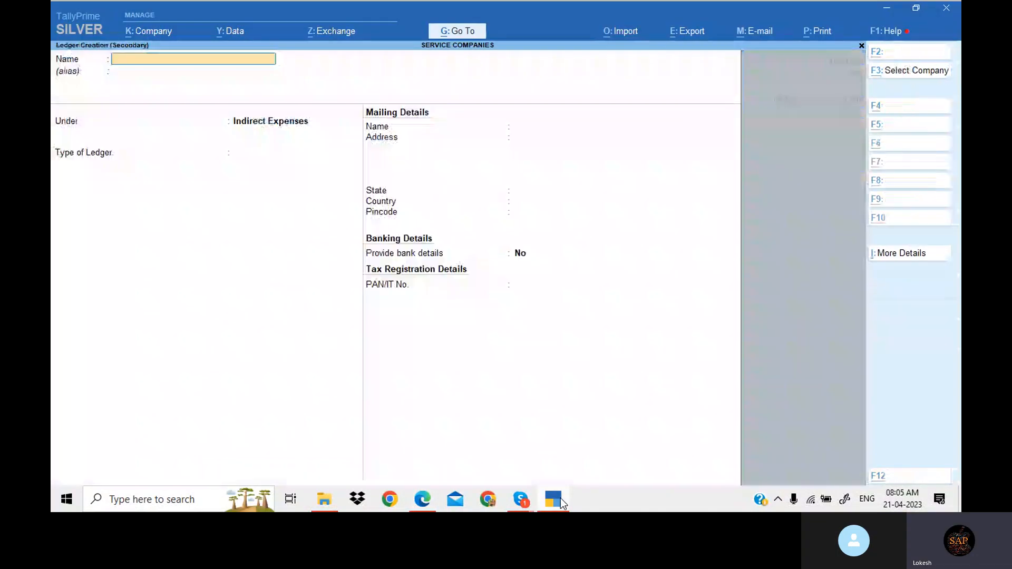
pyautogui.hotkey('ctrl', 'v')
pyautogui.press('Return')
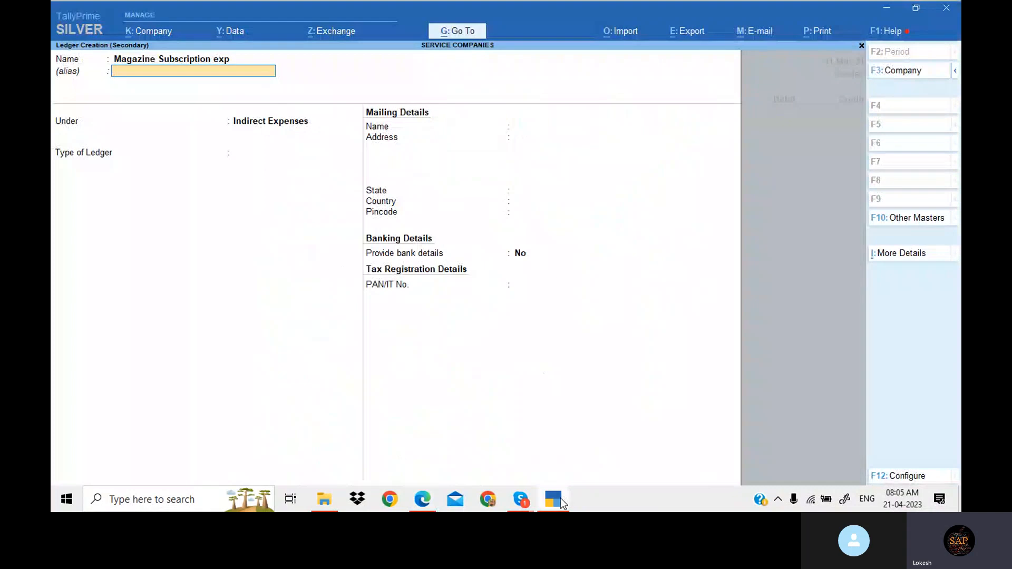
pyautogui.press('Return')
pyautogui.press('Return')
pyautogui.press('Return')
pyautogui.press('Return')
pyautogui.press('Return')
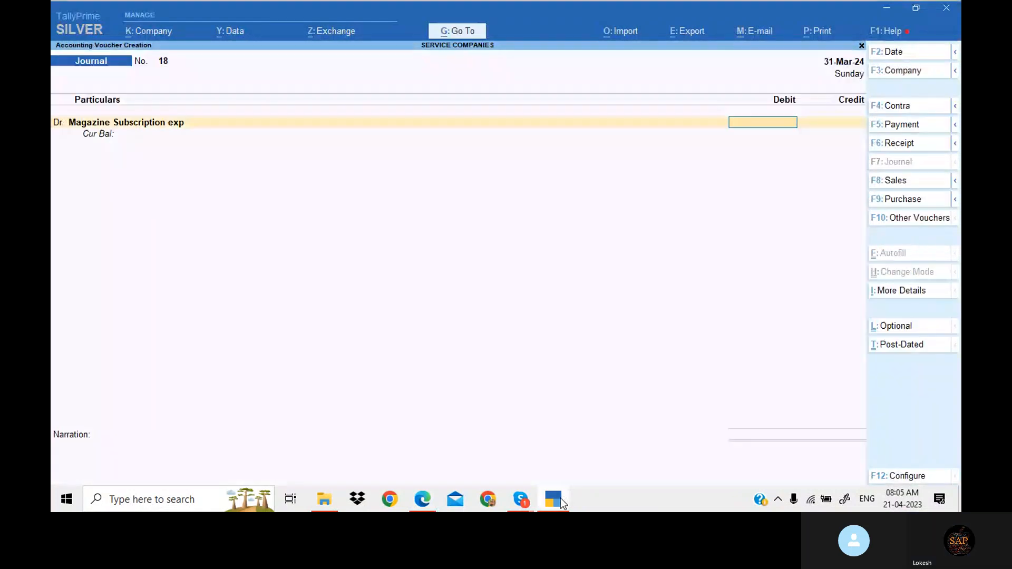
# Check the amount in the PDF, debit Magazine Subscription exp and credit Prepaid Magazine Subscription with 900 in TallyPrime, and save the voucher
pyautogui.click(563, 503)
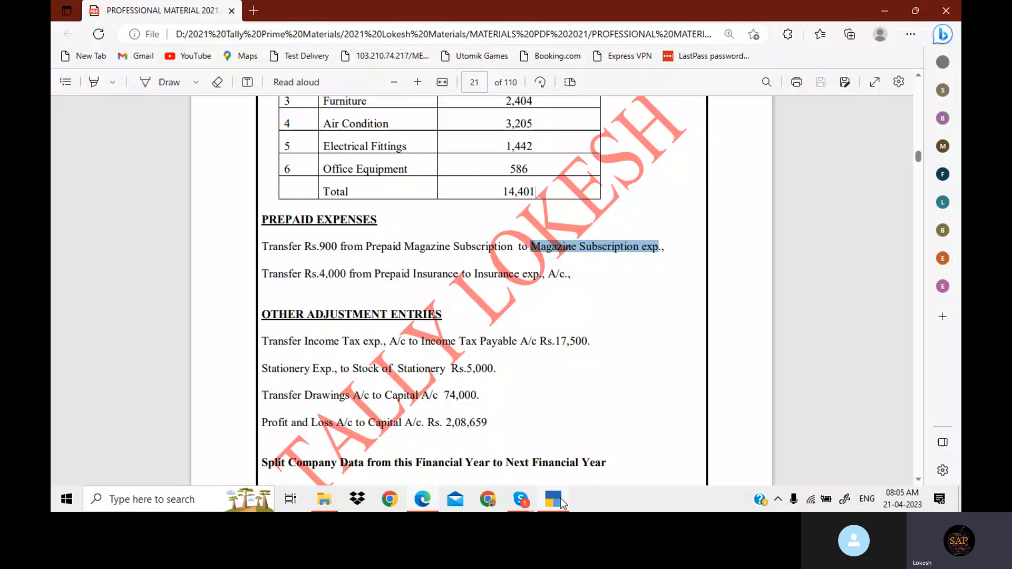
pyautogui.click(563, 503)
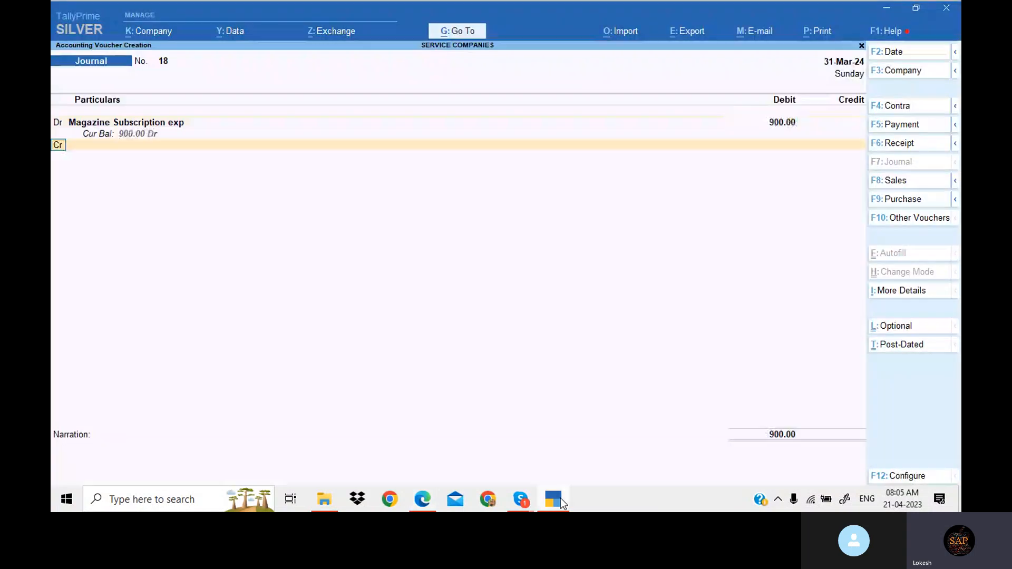
pyautogui.press('Return')
pyautogui.write('pr')
pyautogui.press('Down')
pyautogui.press('Return')
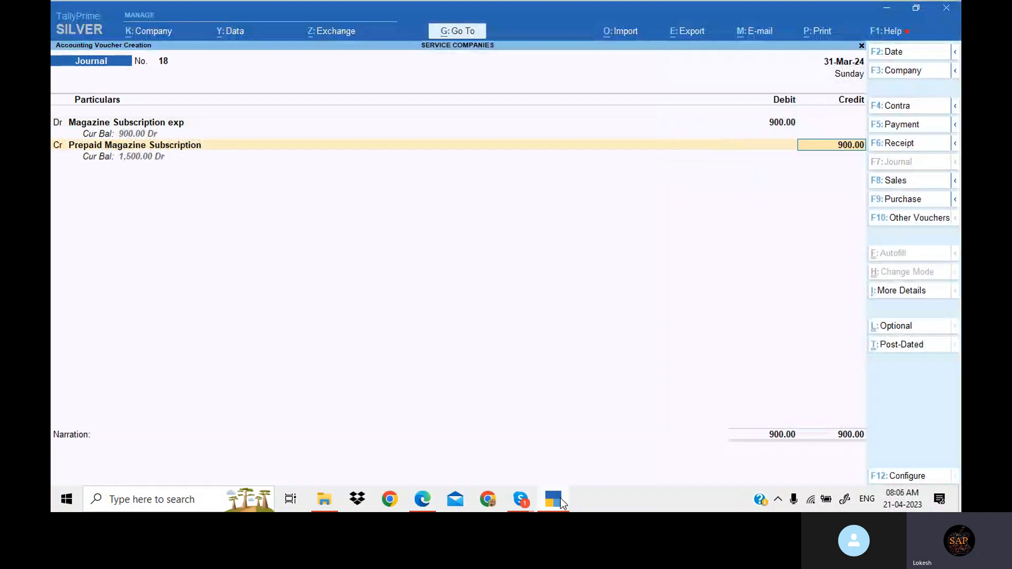
pyautogui.press('Return')
pyautogui.press('Return')
pyautogui.press('Return')
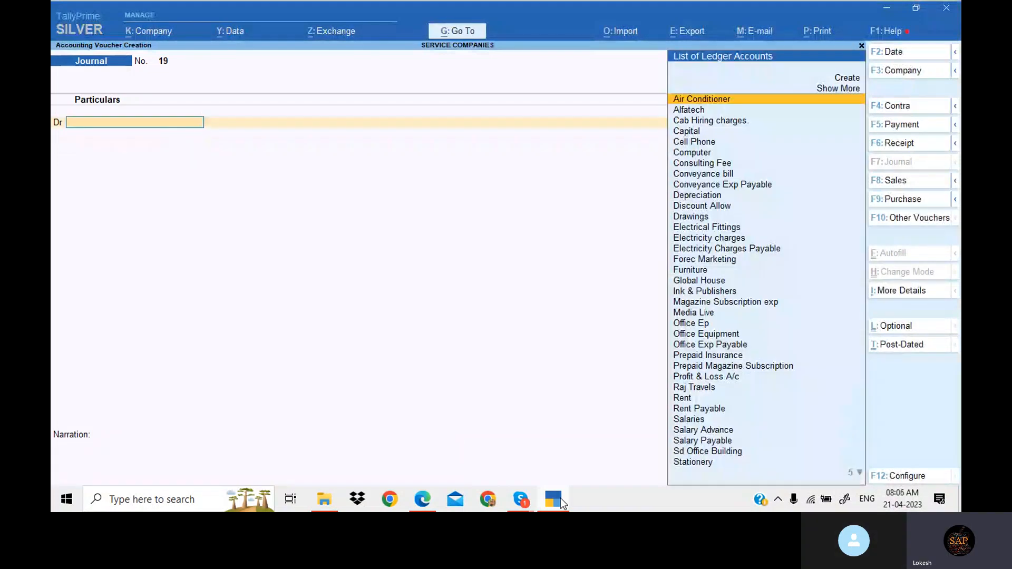
# Switch to the PDF and copy the ledger name "Insurance exp., A/c." from the second Prepaid Expenses entry
pyautogui.click(560, 498)
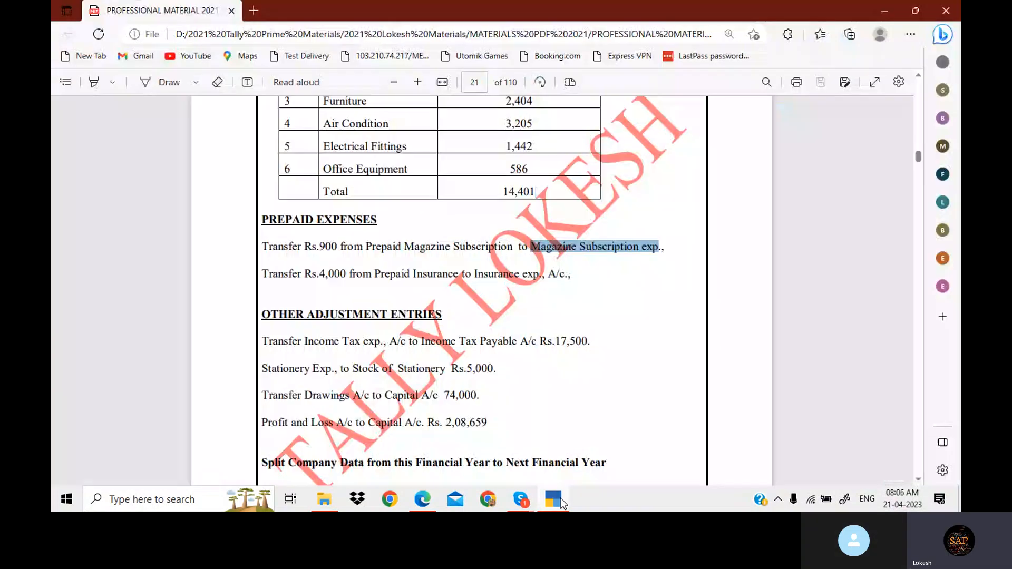
pyautogui.moveTo(473, 273); pyautogui.dragTo(610, 286)
pyautogui.hotkey('ctrl', 'c')
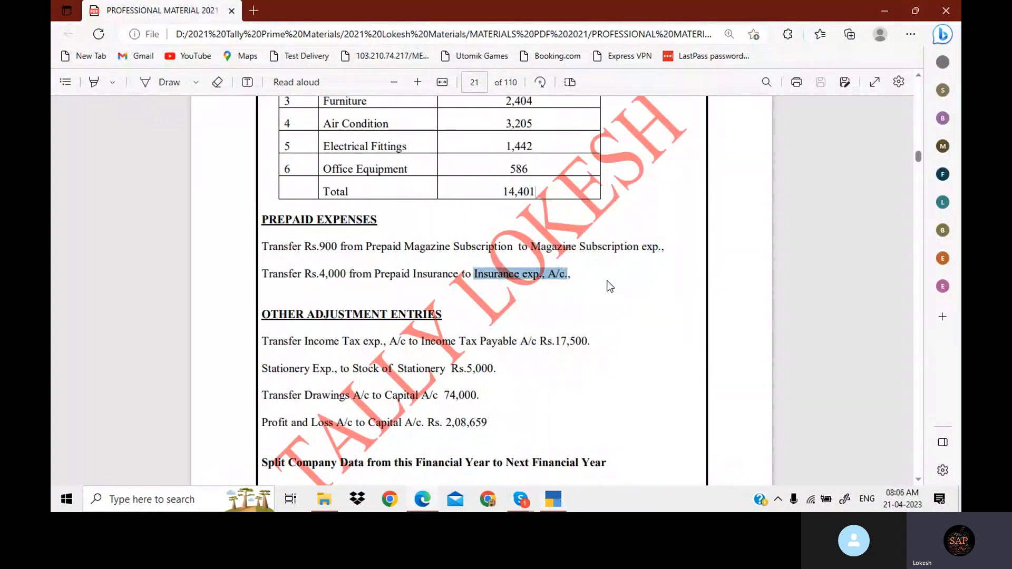
# Switch to TallyPrime and create the ledger "Insurance exp., A/c." under Indirect Expenses for the journal's debit line
pyautogui.click(556, 509)
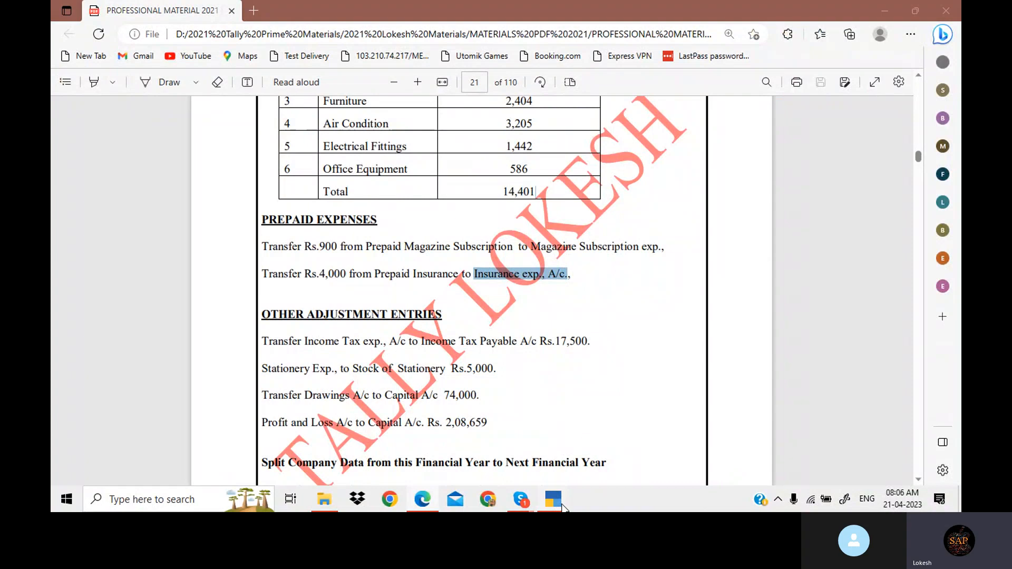
pyautogui.hotkey('alt', 'c')
pyautogui.hotkey('ctrl', 'v')
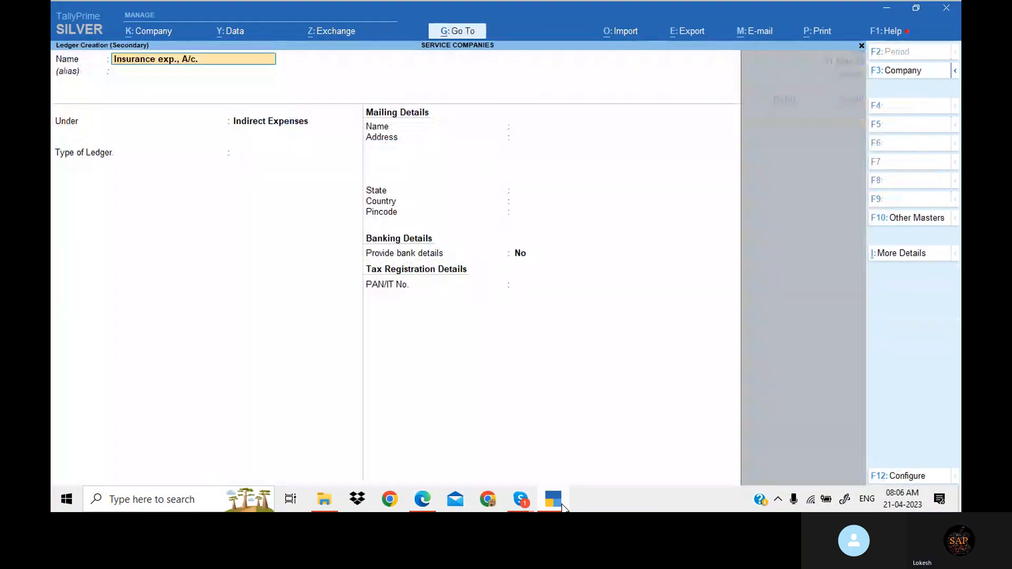
pyautogui.press('Return')
pyautogui.press('Return')
pyautogui.press('Return')
pyautogui.hotkey('ctrl', 'a')
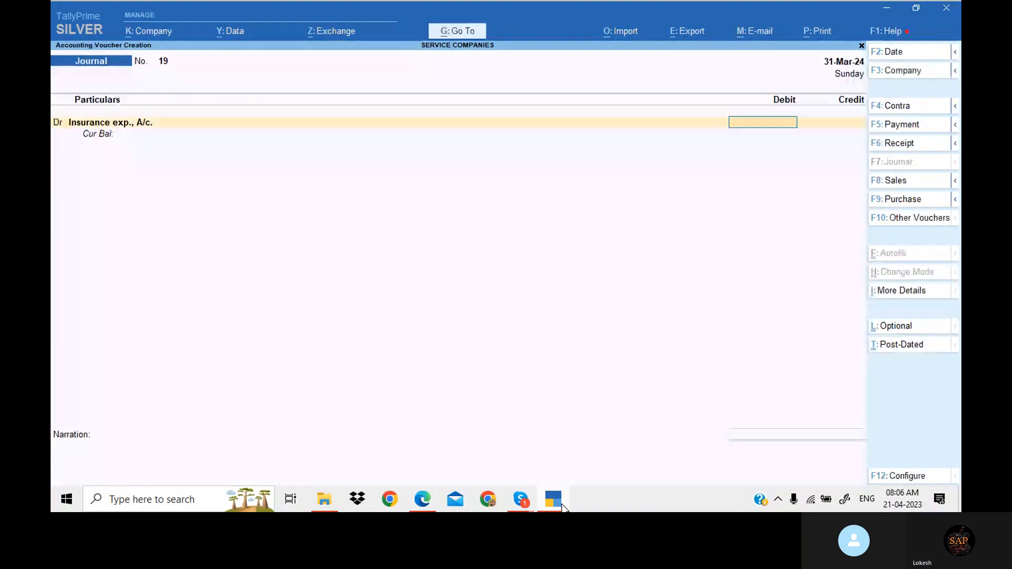
# Check the amount in the PDF, debit Insurance exp., A/c. and credit Prepaid Insurance with 4,000 in TallyPrime, and save the voucher
pyautogui.click(563, 508)
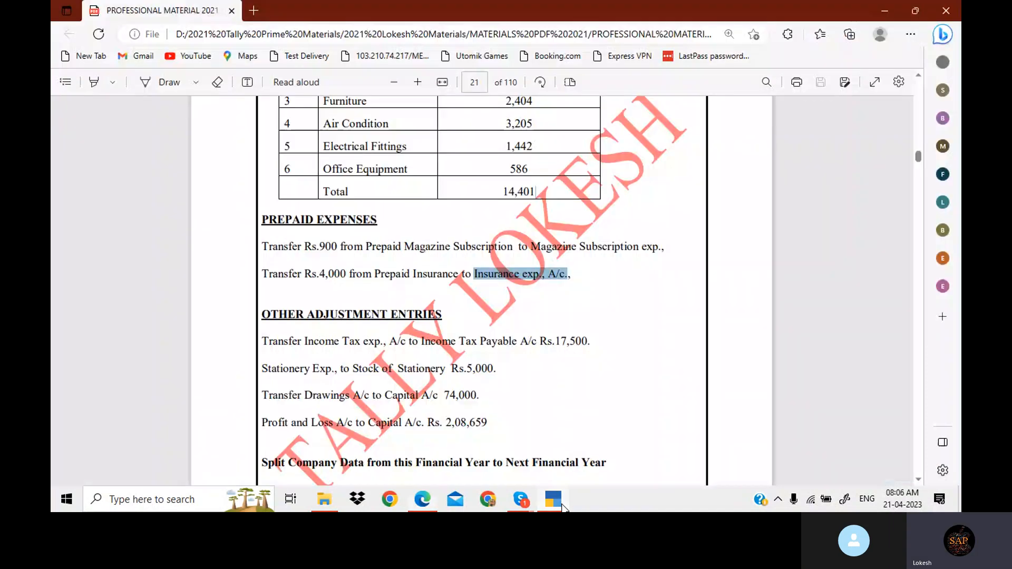
pyautogui.click(562, 506)
pyautogui.press('Return')
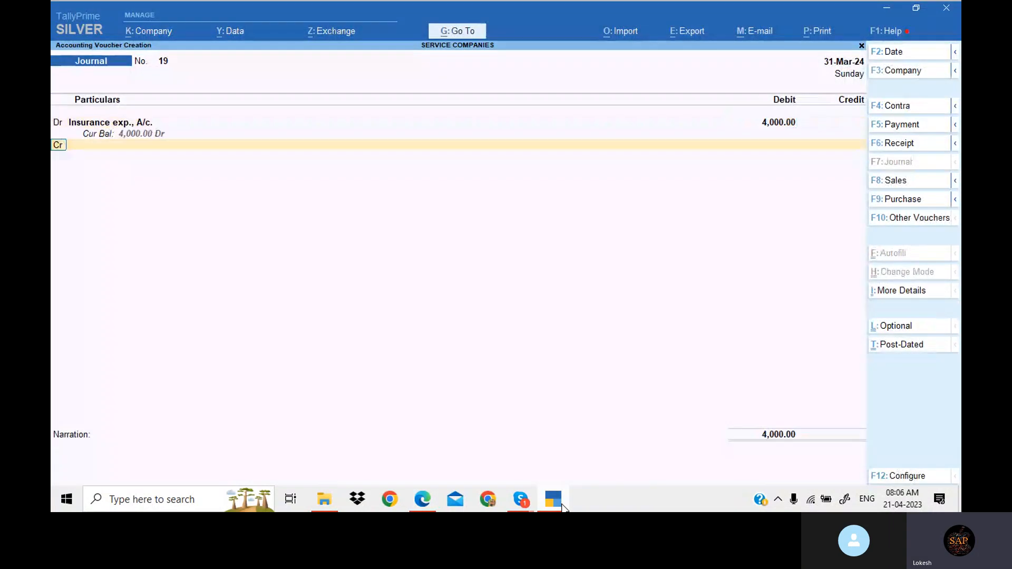
pyautogui.write('Pre')
pyautogui.press('Down')
pyautogui.press('Return')
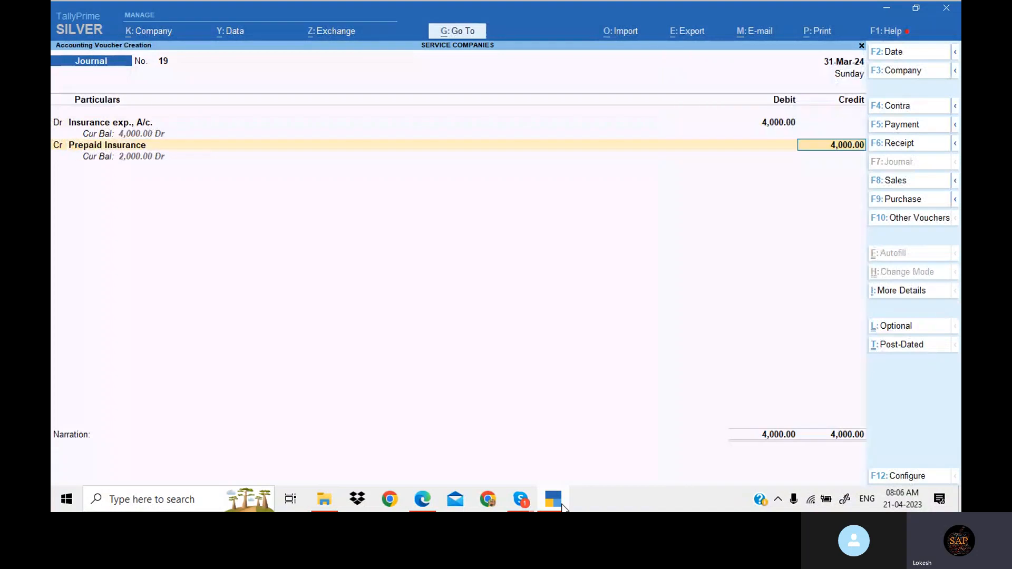
pyautogui.press('Return')
pyautogui.press('Return')
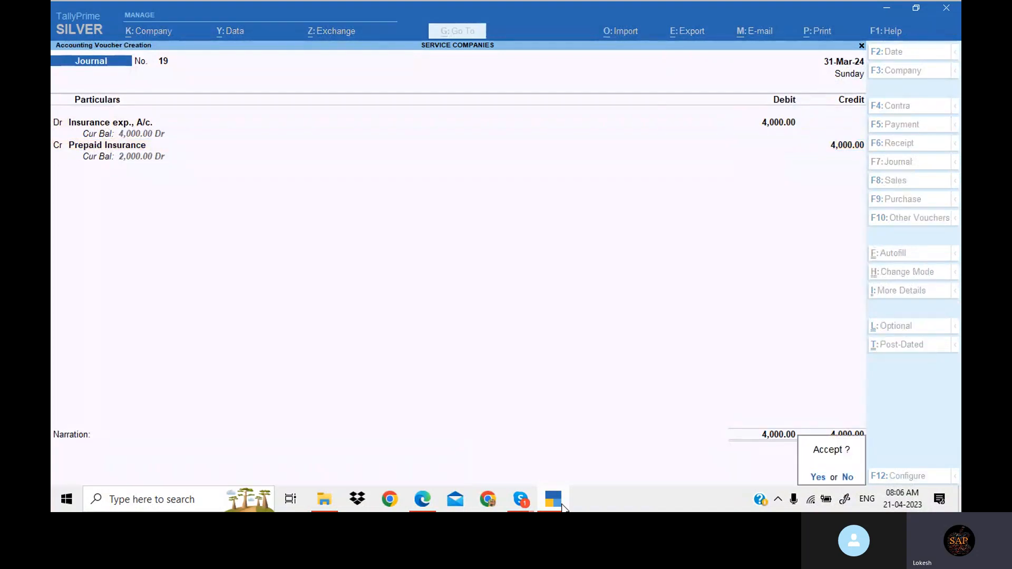
pyautogui.press('Return')
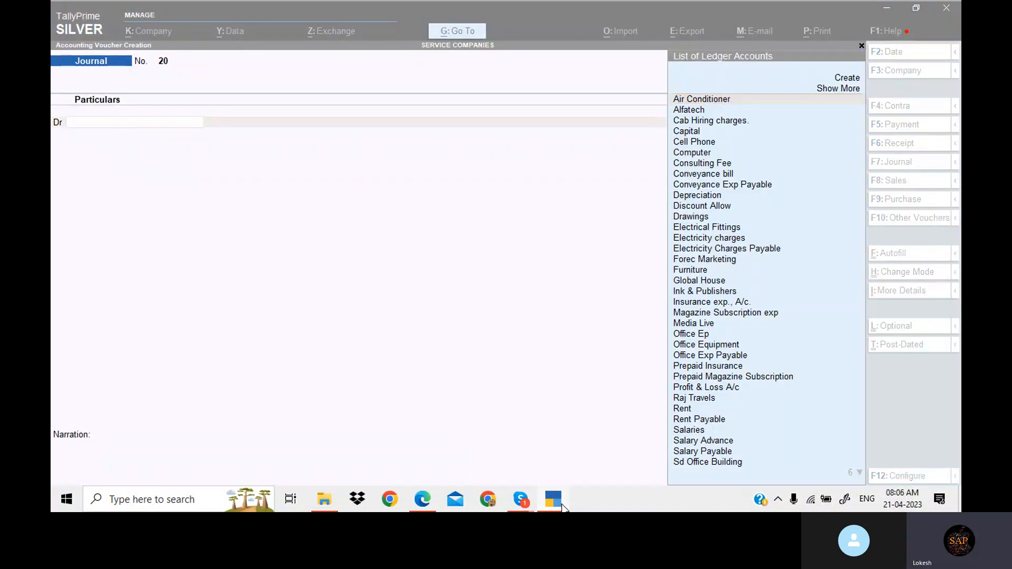
# Switch to the PDF and copy the ledger name "Income Tax exp." from the first Other Adjustment Entries item
pyautogui.click(564, 508)
pyautogui.scroll(-2, 442, 310)
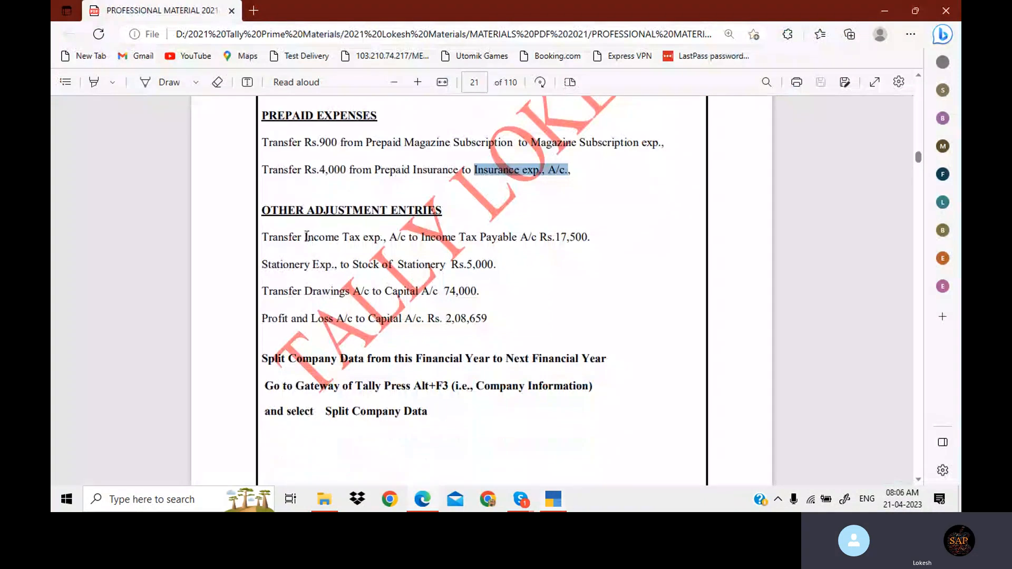
pyautogui.moveTo(304, 236); pyautogui.dragTo(382, 239)
pyautogui.hotkey('ctrl', 'c')
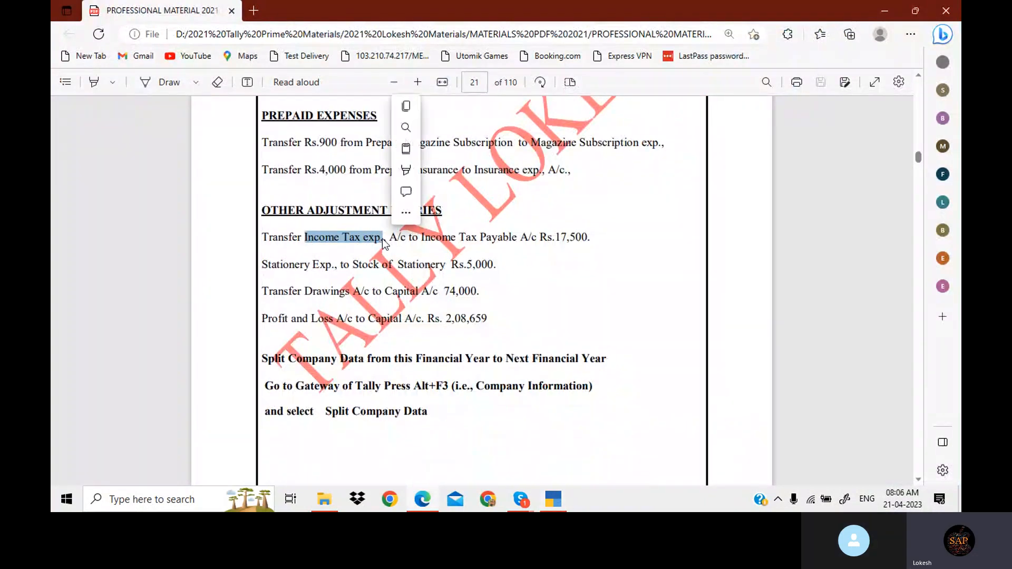
# Switch to TallyPrime and create the ledger "Income Tax exp." under Indirect Expenses for the journal's debit line
pyautogui.click(560, 496)
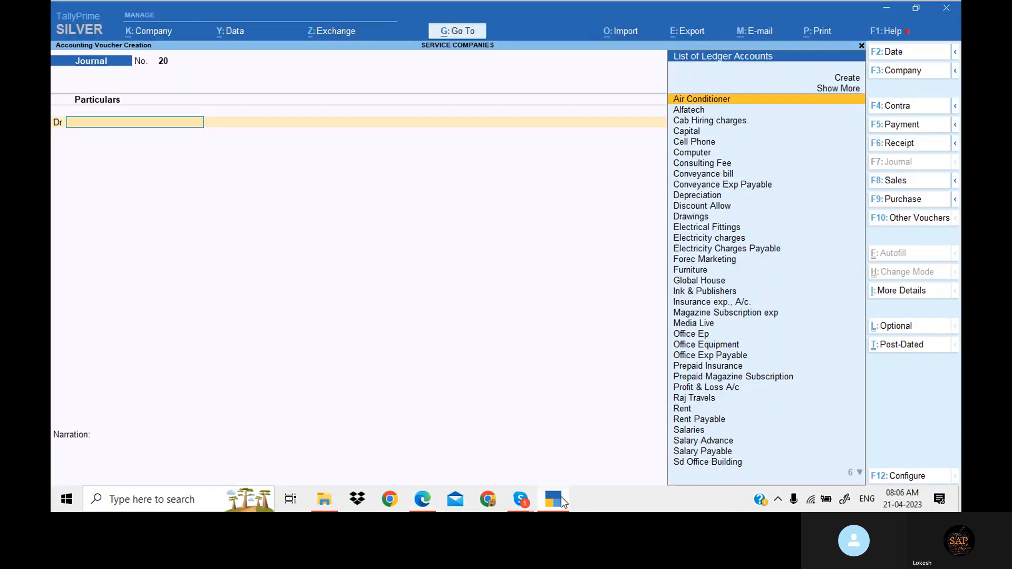
pyautogui.hotkey('alt', 'c')
pyautogui.hotkey('ctrl', 'v')
pyautogui.press('Return')
pyautogui.press('Return')
pyautogui.press('Return')
pyautogui.press('Return')
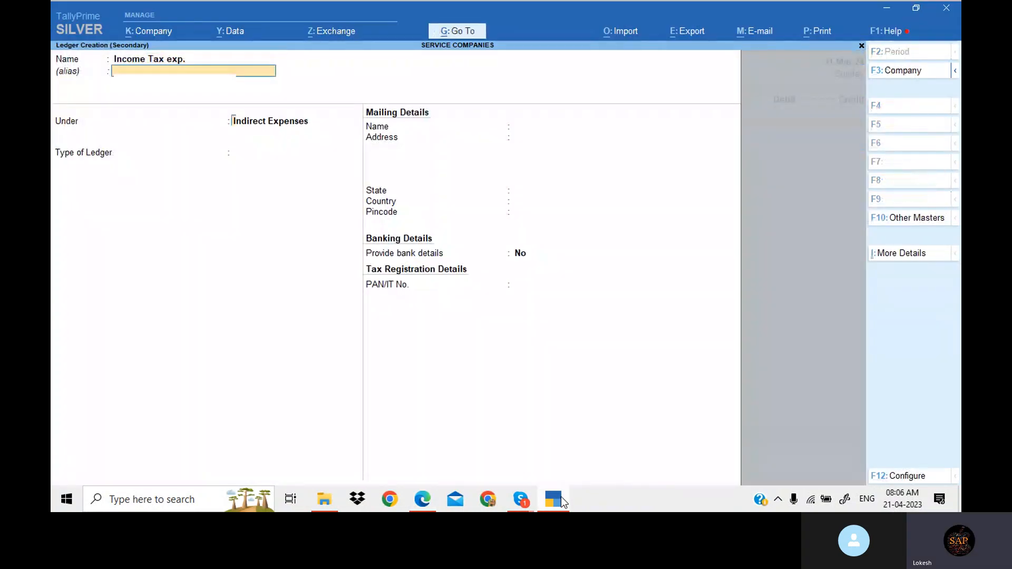
pyautogui.press('Return')
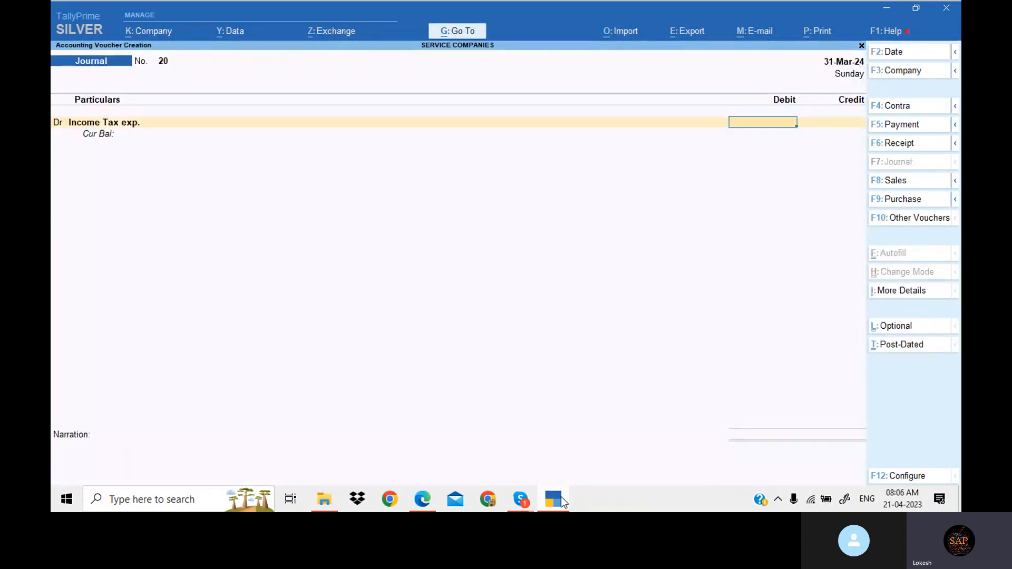
# Check the income tax amount in the PDF and debit Income Tax exp. with 17,500 in the TallyPrime journal voucher
pyautogui.click(561, 496)
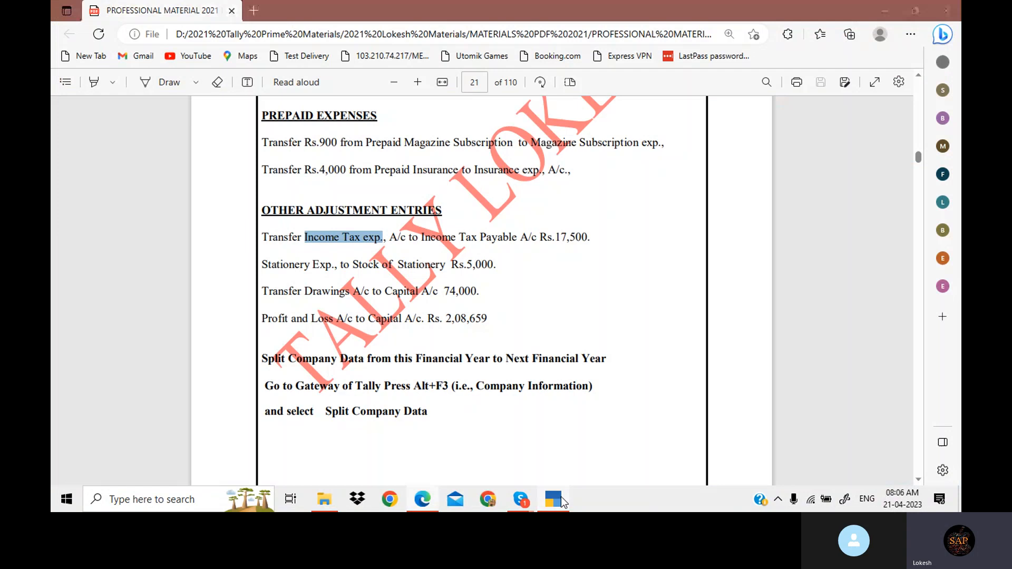
pyautogui.click(561, 496)
pyautogui.write('17500')
pyautogui.press('Return')
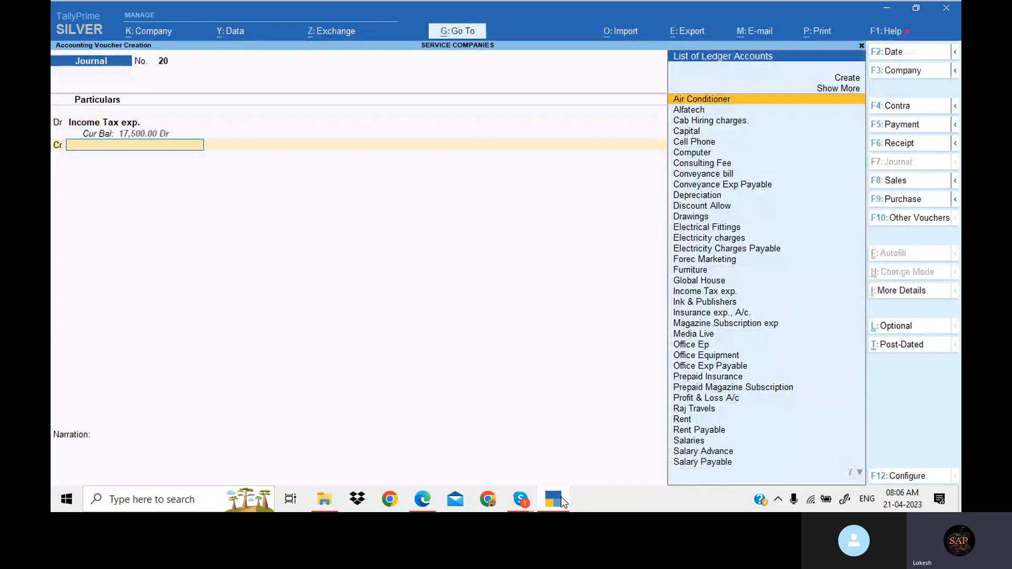
# Start a new ledger for the credit line, then switch to the PDF and copy the name "Income Tax Payable"
pyautogui.hotkey('alt', 'c')
pyautogui.click(560, 496)
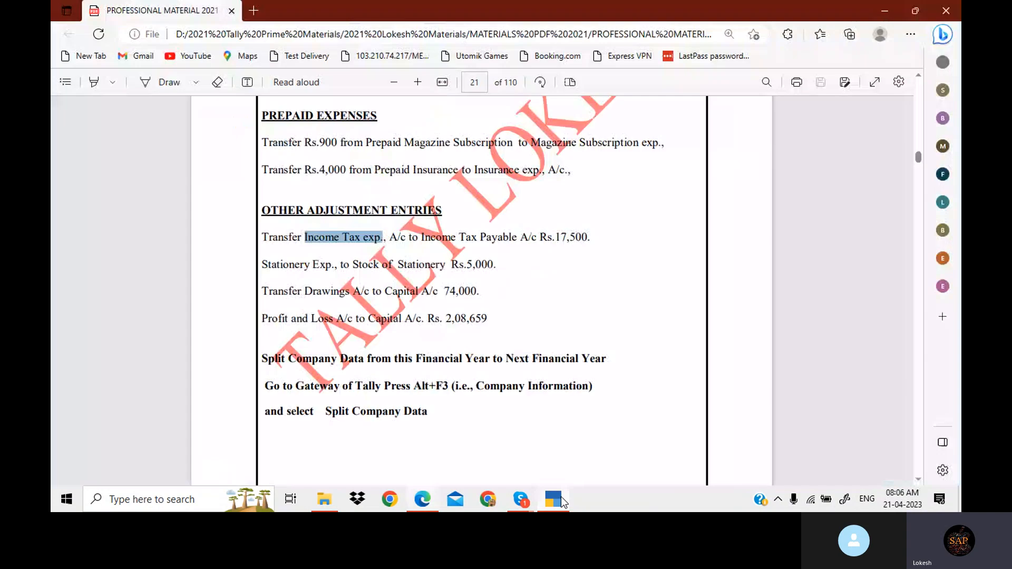
pyautogui.moveTo(412, 237); pyautogui.dragTo(499, 238)
pyautogui.moveTo(421, 237); pyautogui.dragTo(514, 240)
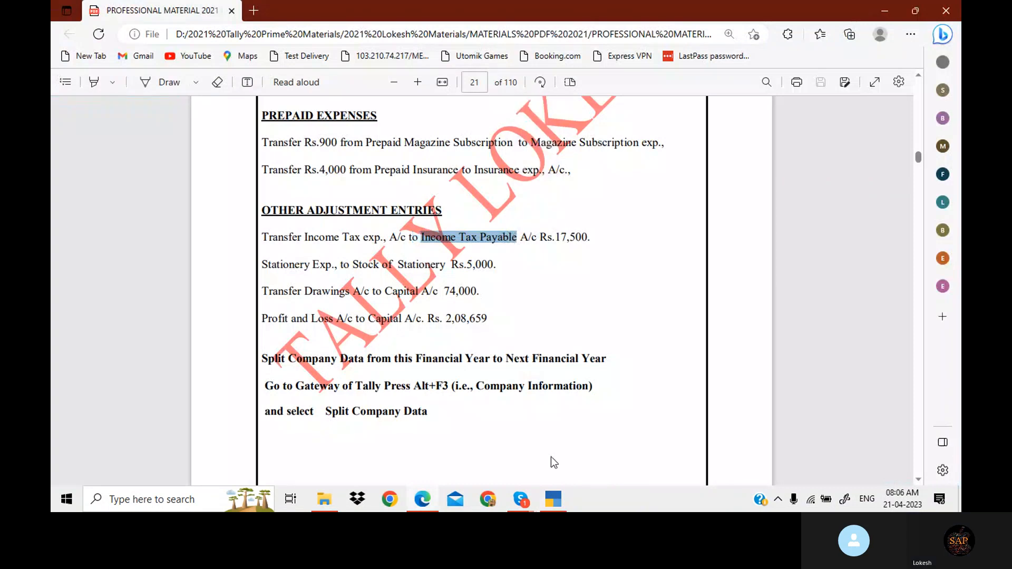
# Switch to TallyPrime and create the ledger "Income Tax Payable" under Provisions
pyautogui.click(553, 500)
pyautogui.hotkey('ctrl', 'alt', 'v')
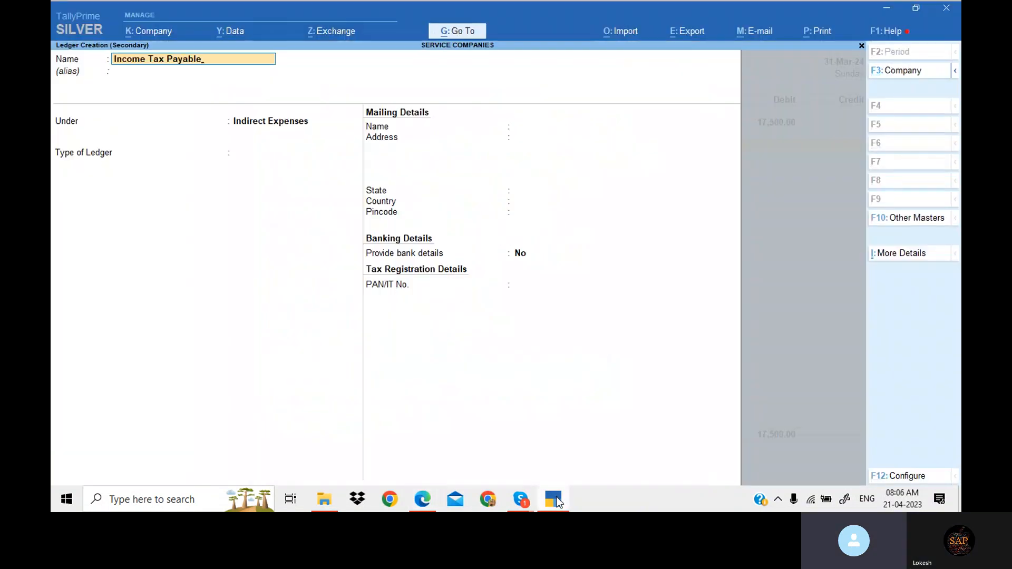
pyautogui.press('Return')
pyautogui.write('Pr')
pyautogui.press('Return')
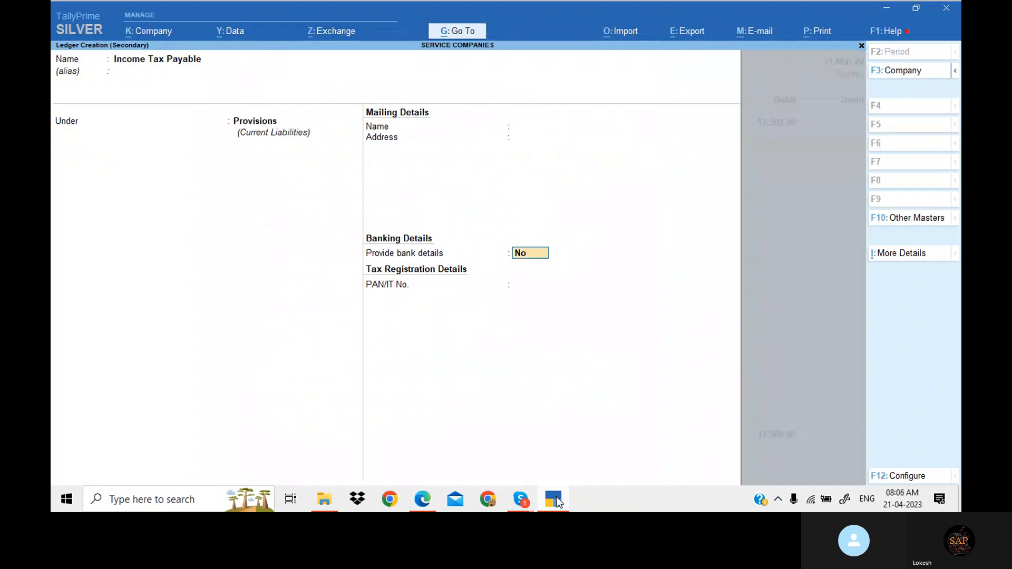
pyautogui.press('Return')
pyautogui.press('Return')
# Credit Income Tax Payable with 17,500 and save the journal voucher without a narration
pyautogui.press('Return')
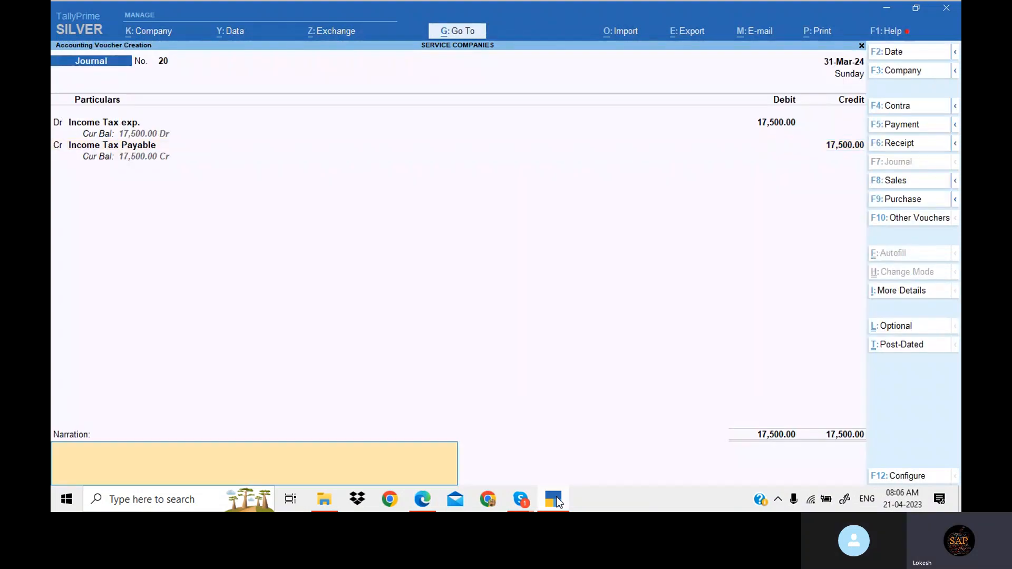
pyautogui.press('Return')
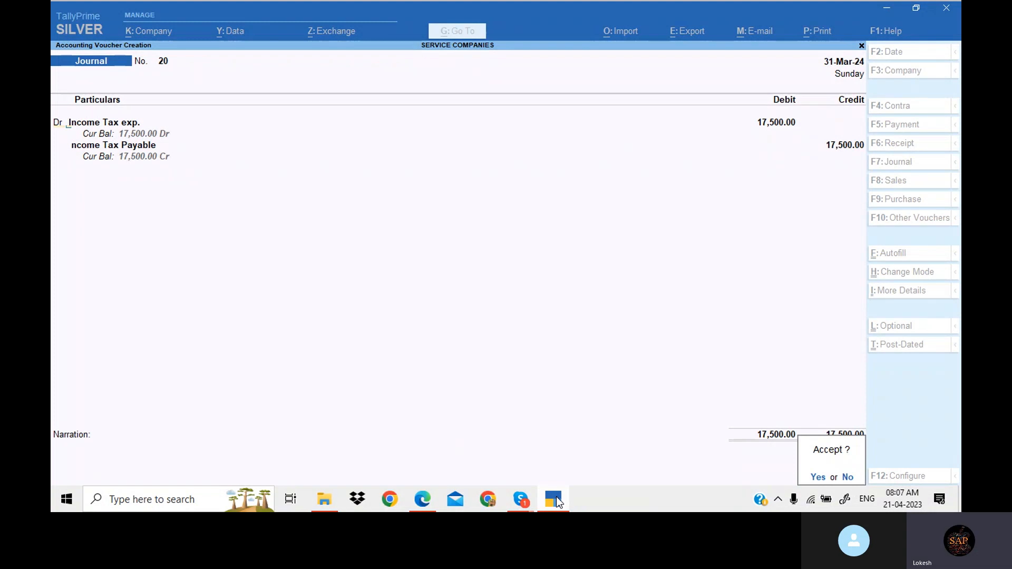
pyautogui.press('Return')
# Switch to the PDF and copy the ledger name "Stock of Stationery" from the second Other Adjustment Entries item
pyautogui.click(557, 502)
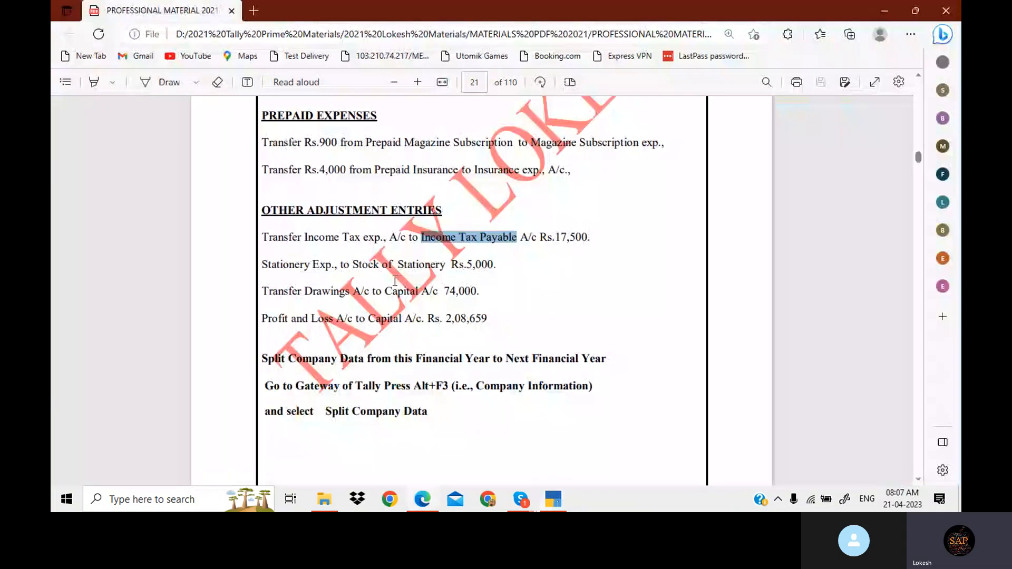
pyautogui.moveTo(352, 264); pyautogui.dragTo(447, 272)
pyautogui.hotkey('ctrl', 'c')
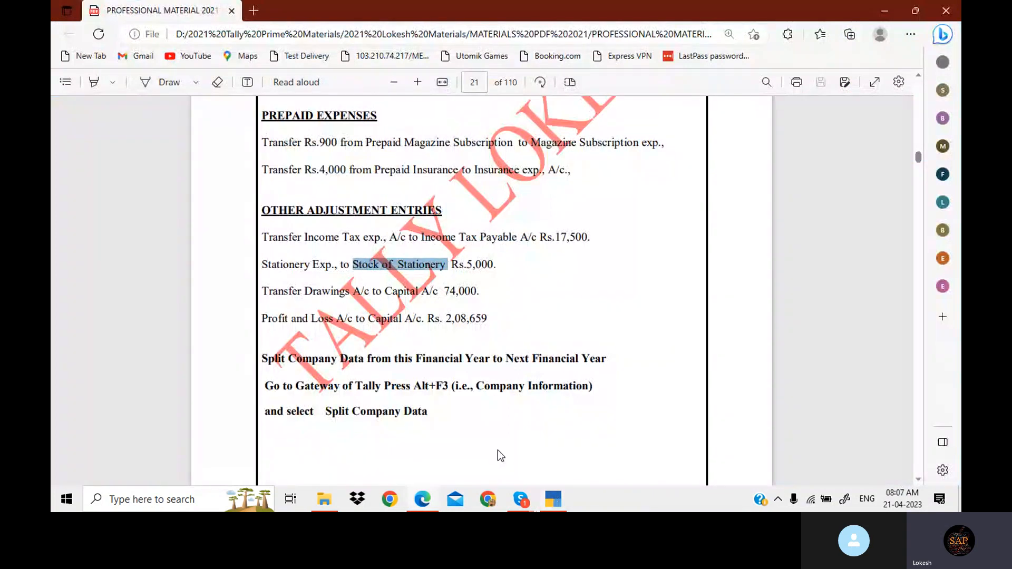
# Switch to TallyPrime and create the ledger "Stock of Stationery" under Current Assets for the debit line
pyautogui.click(563, 509)
pyautogui.hotkey('alt', 'c')
pyautogui.hotkey('ctrl', 'v')
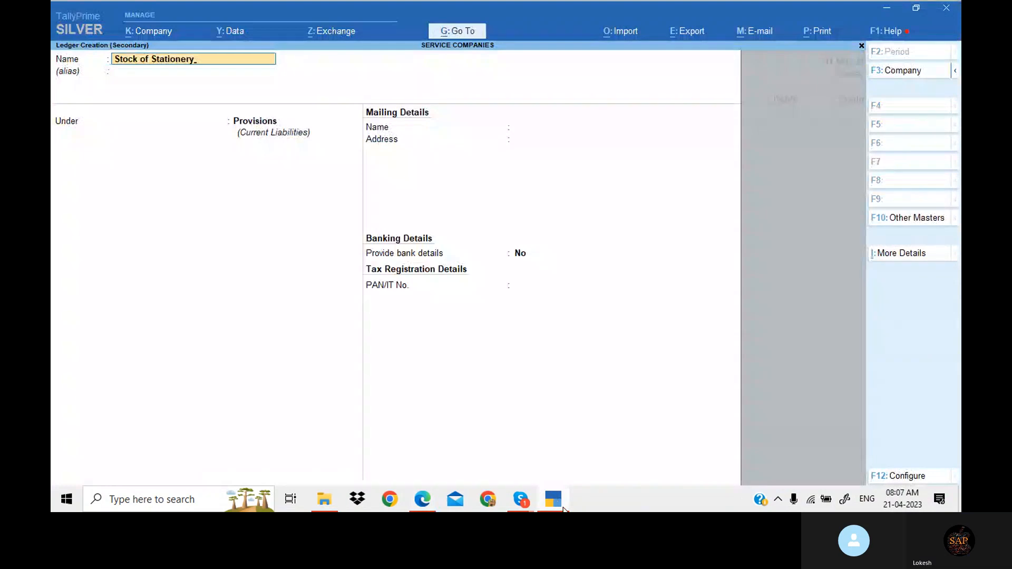
pyautogui.press('Return')
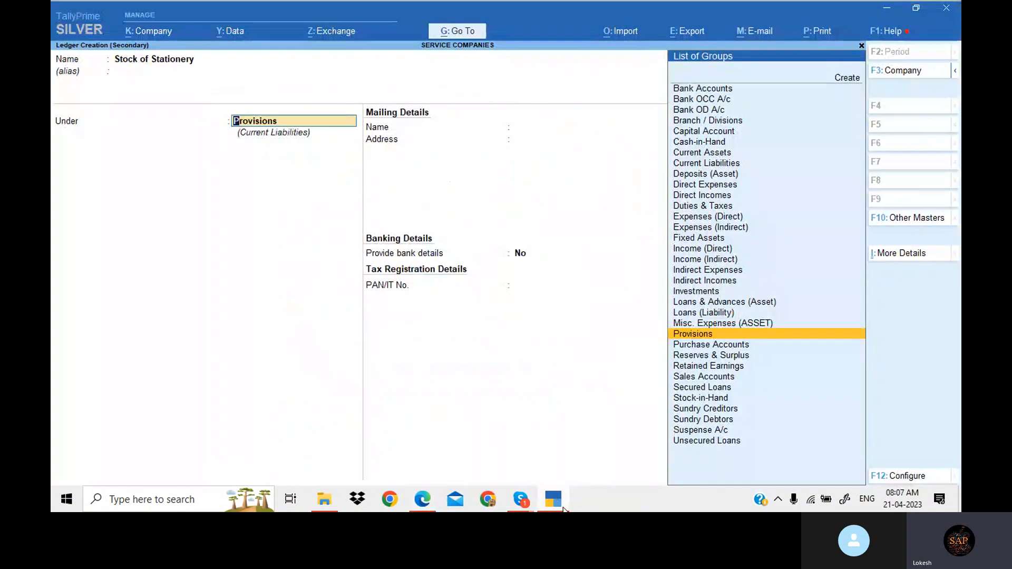
pyautogui.write('Cu')
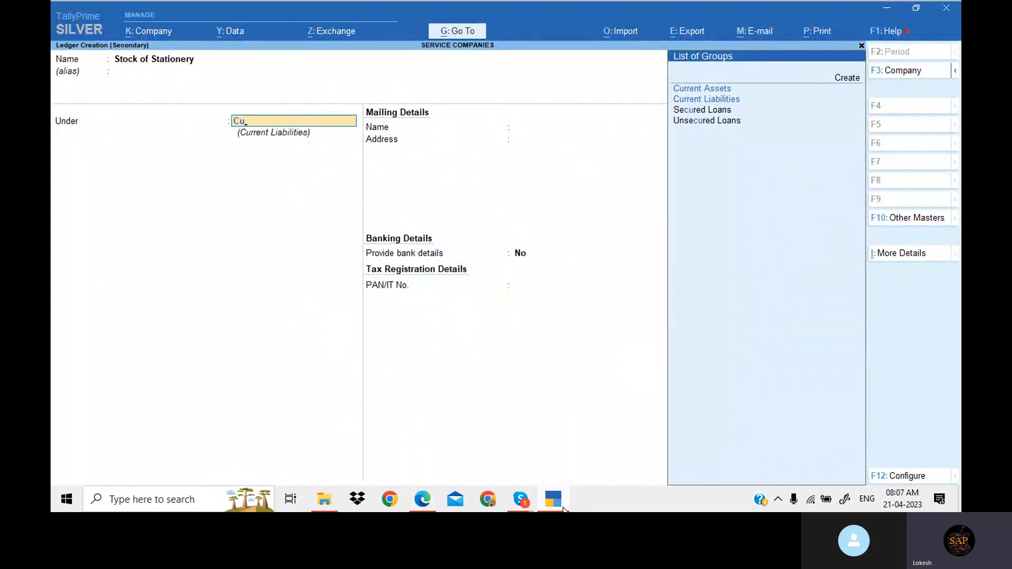
pyautogui.press('Return')
pyautogui.press('Return')
pyautogui.press('Return')
pyautogui.press('Return')
pyautogui.press('Return')
pyautogui.press('Return')
pyautogui.press('Return')
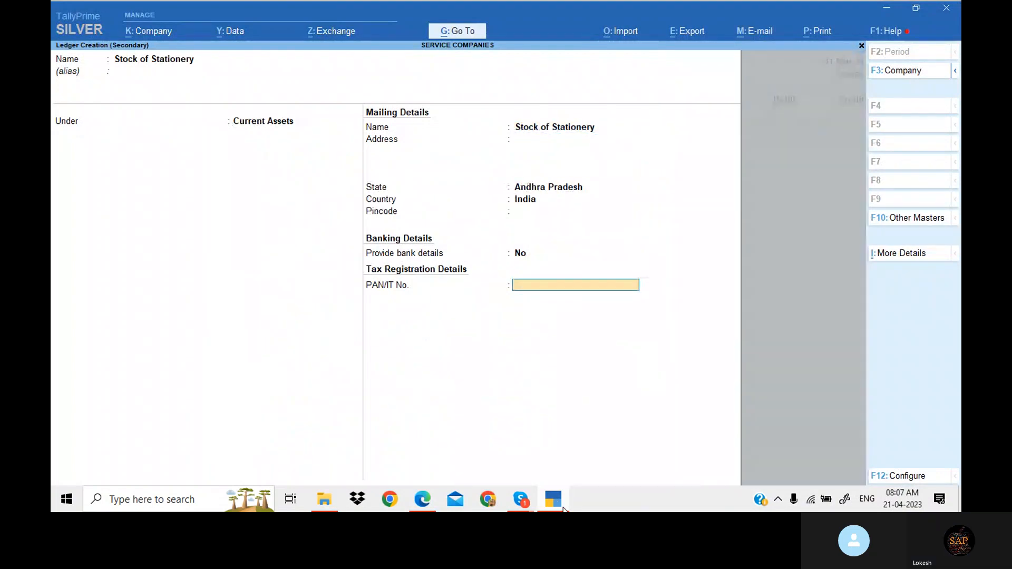
pyautogui.press('Return')
pyautogui.press('Return')
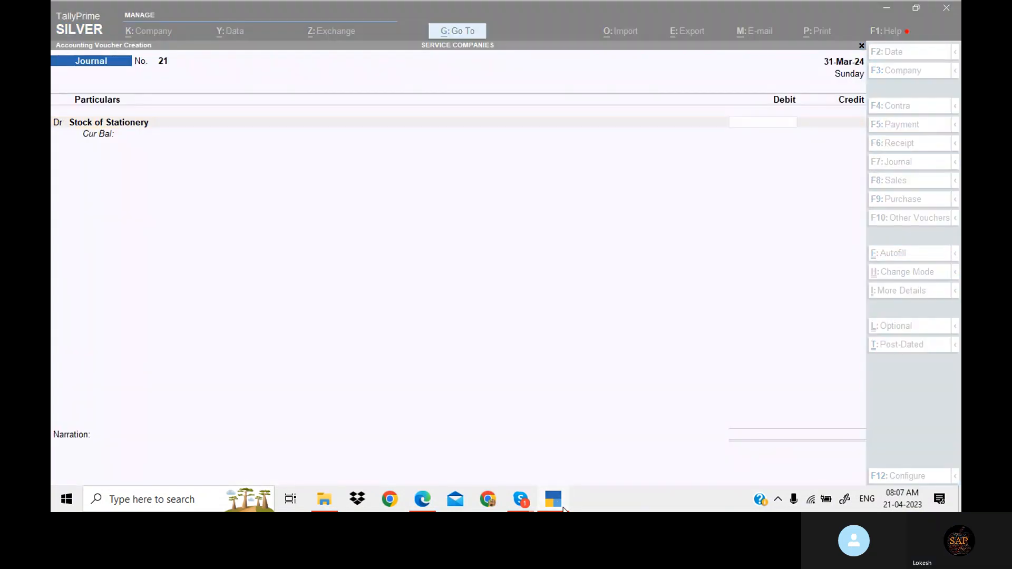
# Debit Stock of Stationery and credit Stationery with 5,000, checking the amount in the PDF, and save the journal voucher without a narration
pyautogui.click(563, 510)
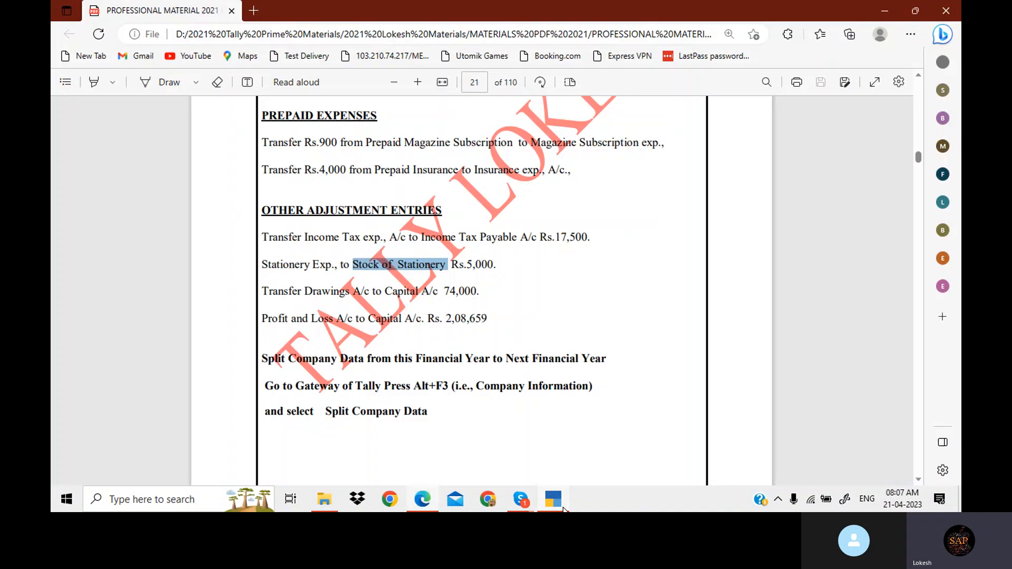
pyautogui.click(562, 509)
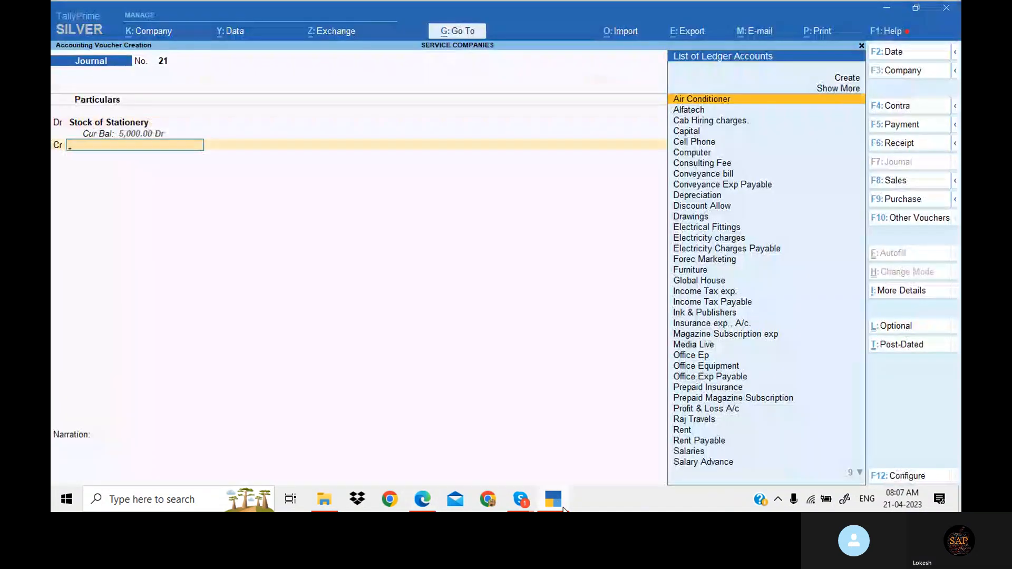
pyautogui.write('St')
pyautogui.press('Down')
pyautogui.press('Return')
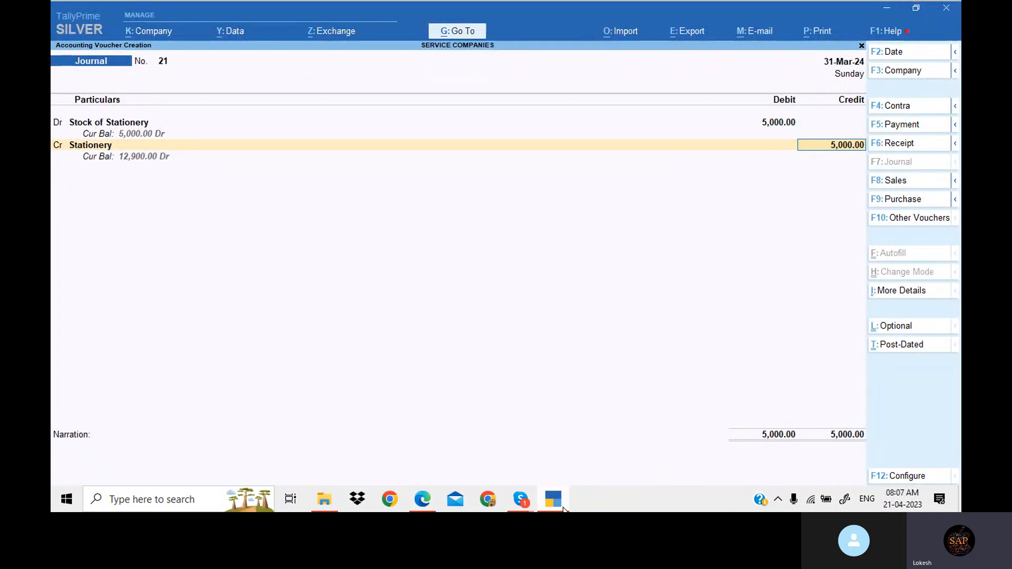
pyautogui.press('Return')
pyautogui.press('Return')
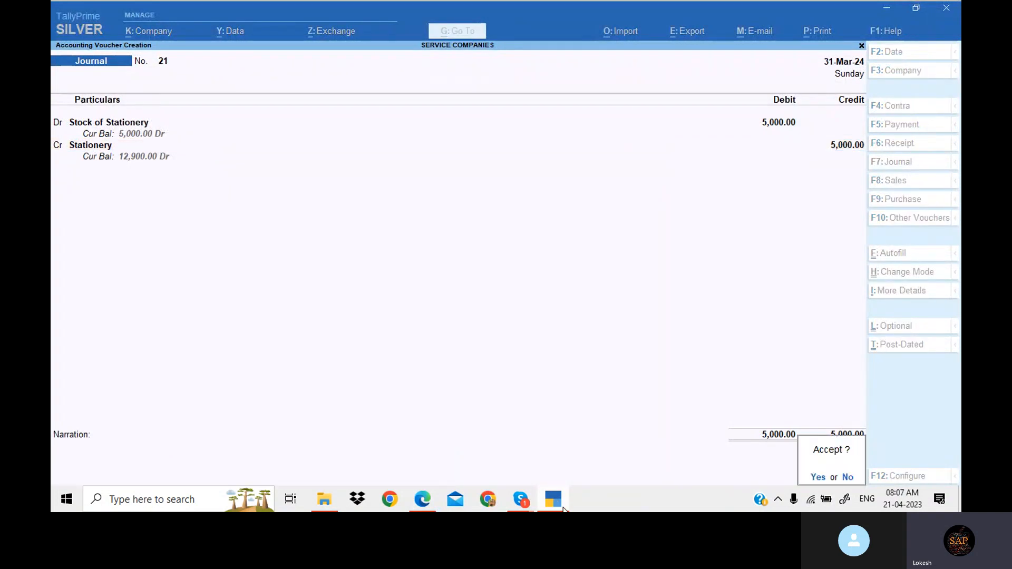
pyautogui.press('Return')
# Debit Drawings with 74,000 in a new journal voucher, checking the amount in the PDF
pyautogui.write('dr')
pyautogui.press('Return')
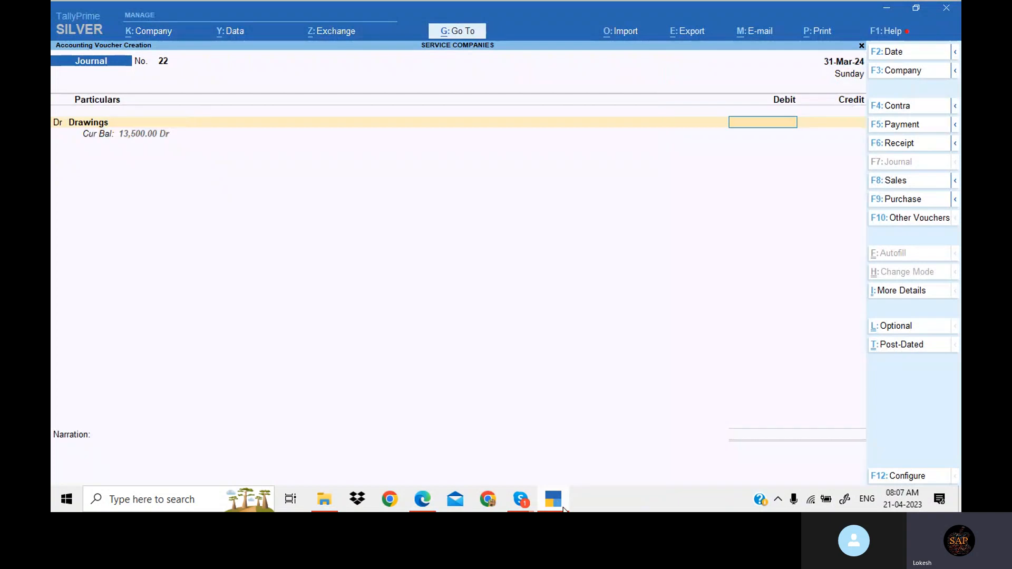
pyautogui.click(563, 509)
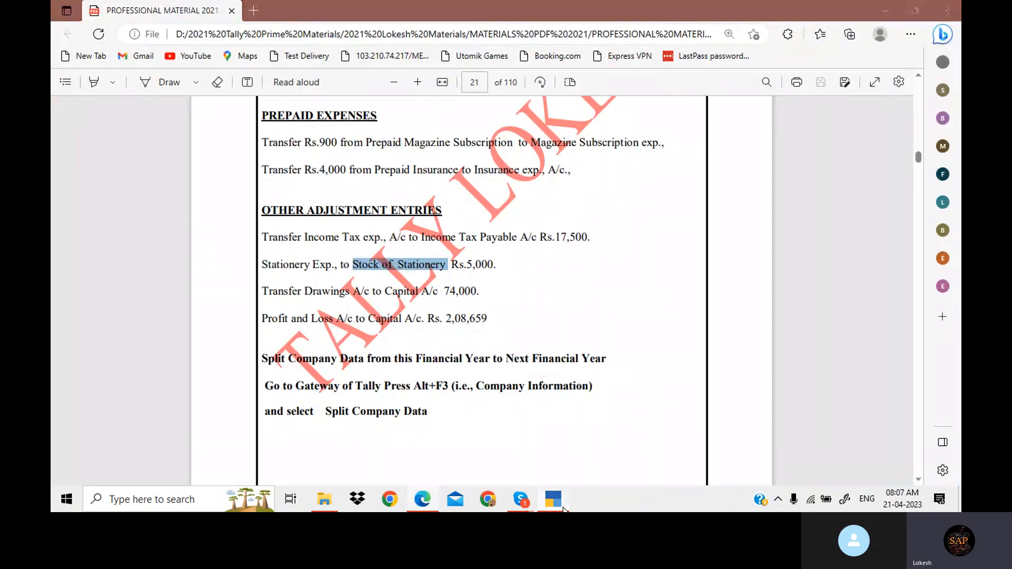
pyautogui.click(564, 509)
pyautogui.write('74000')
pyautogui.press('Return')
# Credit Capital with 74,000 and save the journal voucher without a narration
pyautogui.press('Return')
pyautogui.write('Cap')
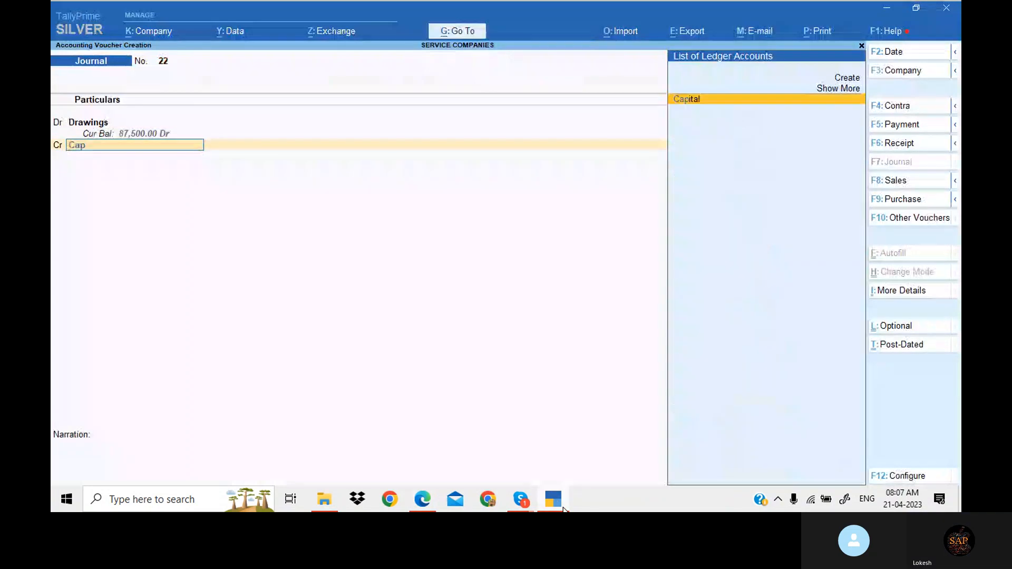
pyautogui.press('Return')
pyautogui.press('Return')
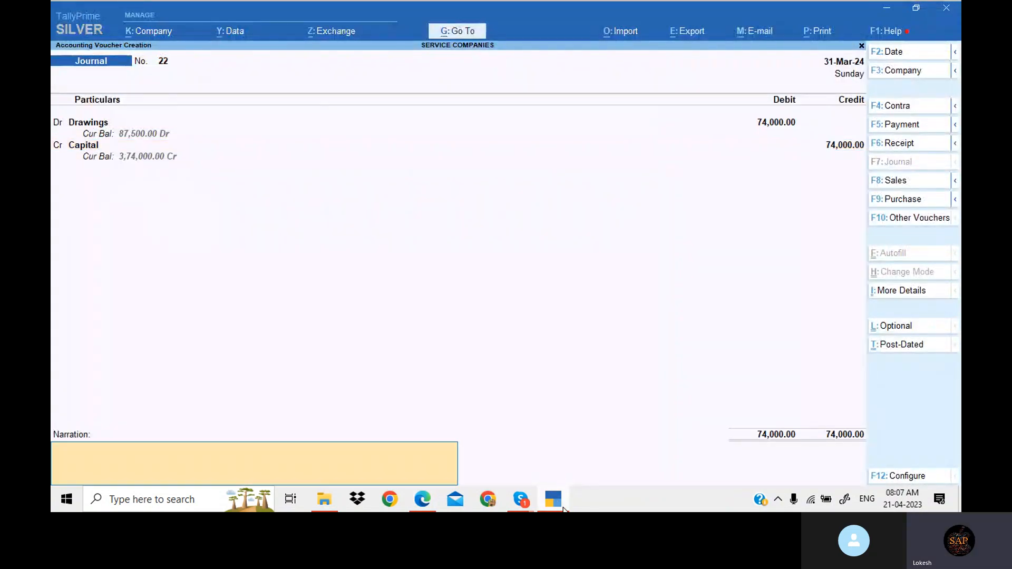
pyautogui.press('Return')
pyautogui.press('Return')
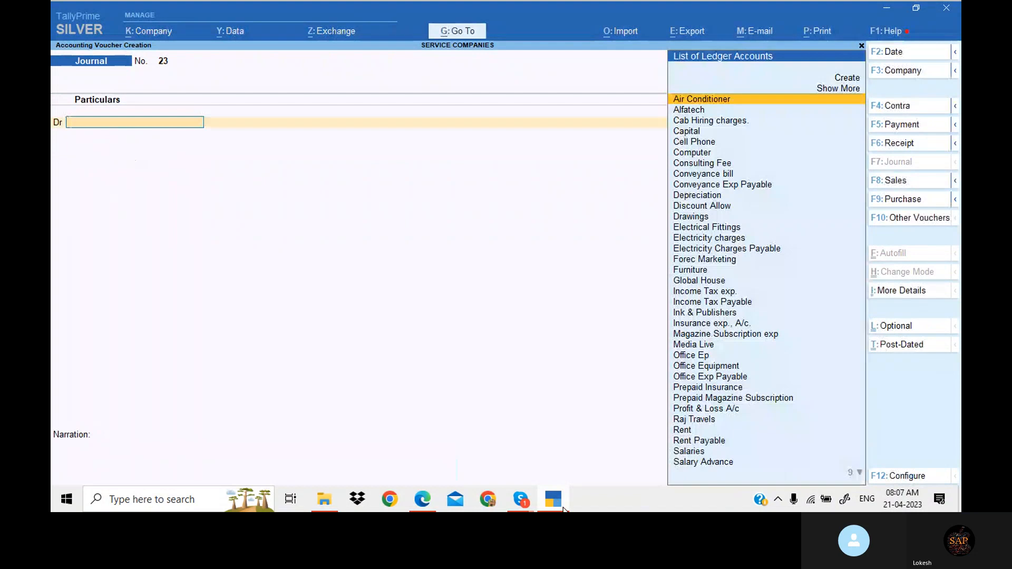
# Choose Profit & Loss A/c as the debit ledger of the next journal voucher
pyautogui.write('Pr')
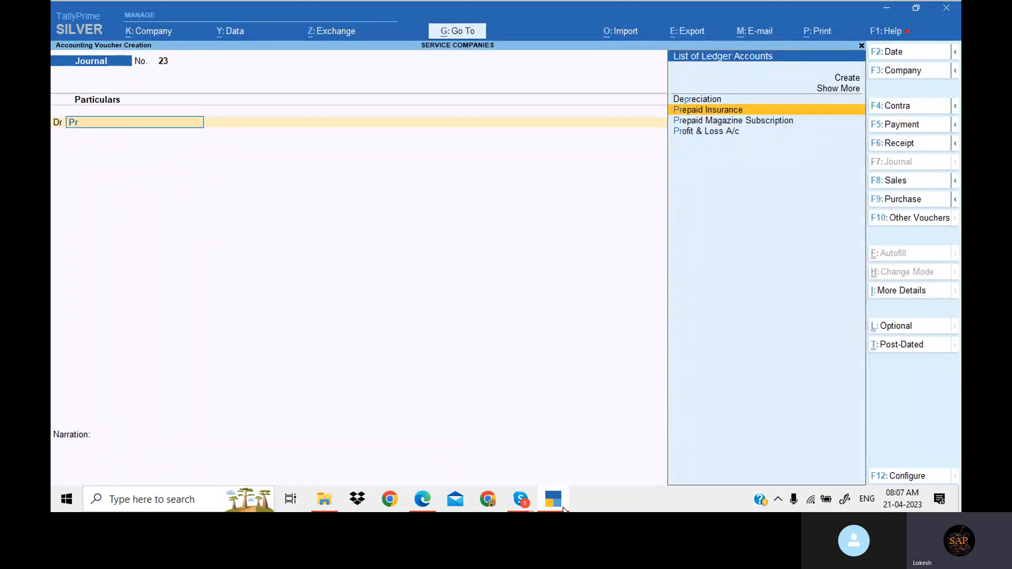
pyautogui.press('Down')
pyautogui.press('Down')
pyautogui.press('Return')
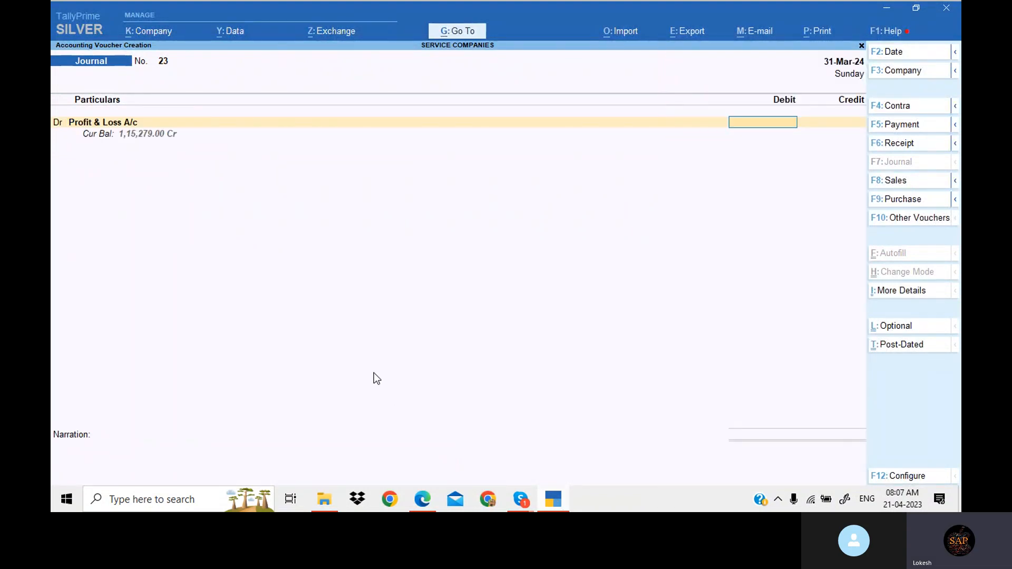
# Switch to the PDF and review the Drawings and the Profit and Loss transfers to Capital A/c under Other Adjustment Entries
pyautogui.click(560, 499)
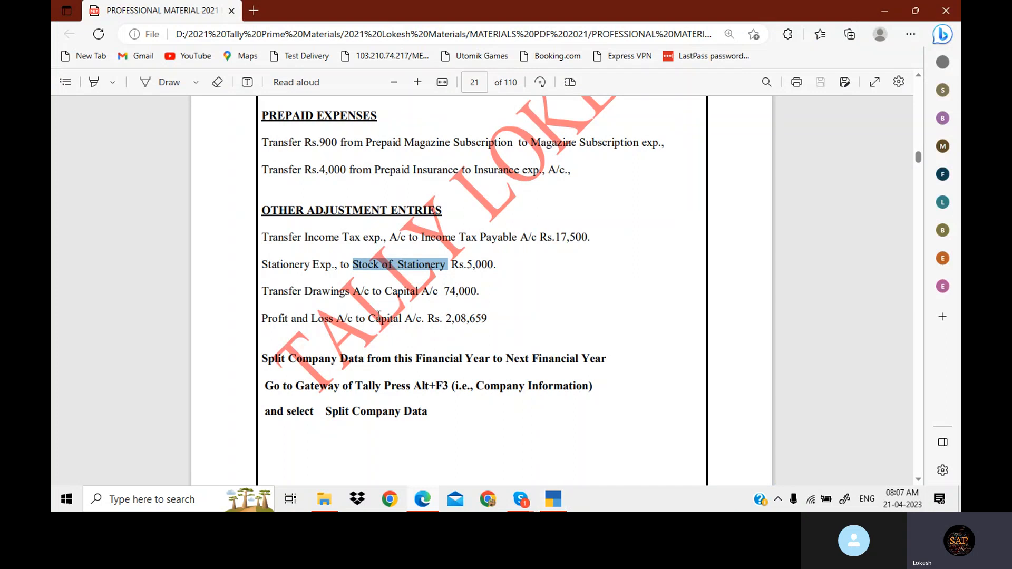
pyautogui.moveTo(477, 291); pyautogui.dragTo(268, 285)
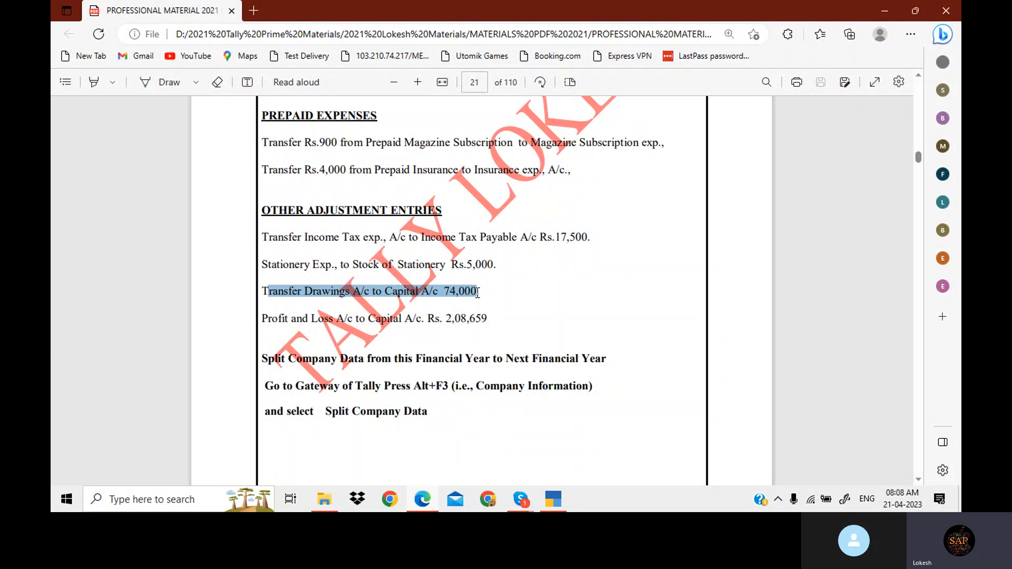
pyautogui.doubleClick(477, 293)
pyautogui.click(452, 318)
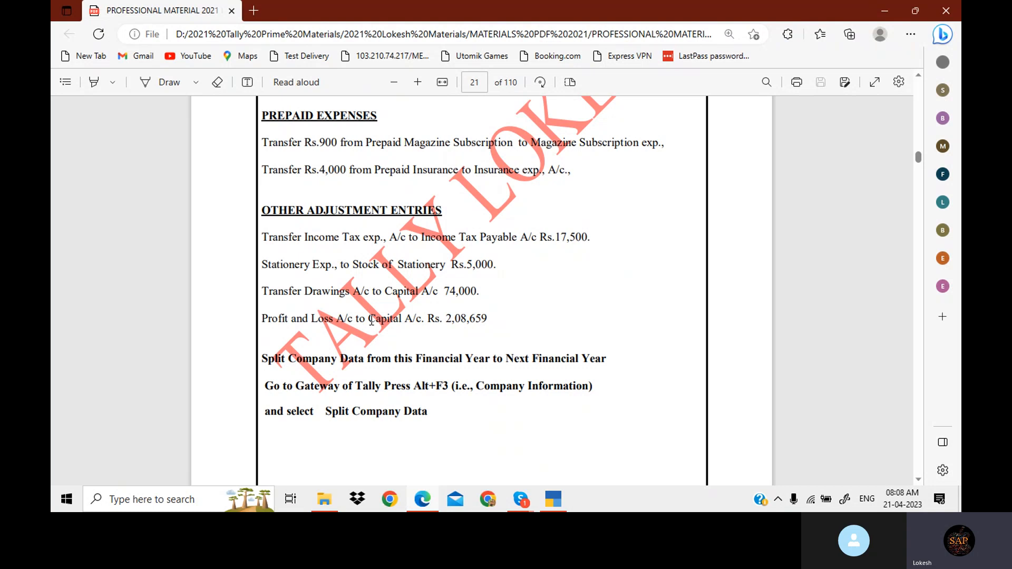
pyautogui.moveTo(371, 319); pyautogui.dragTo(417, 320)
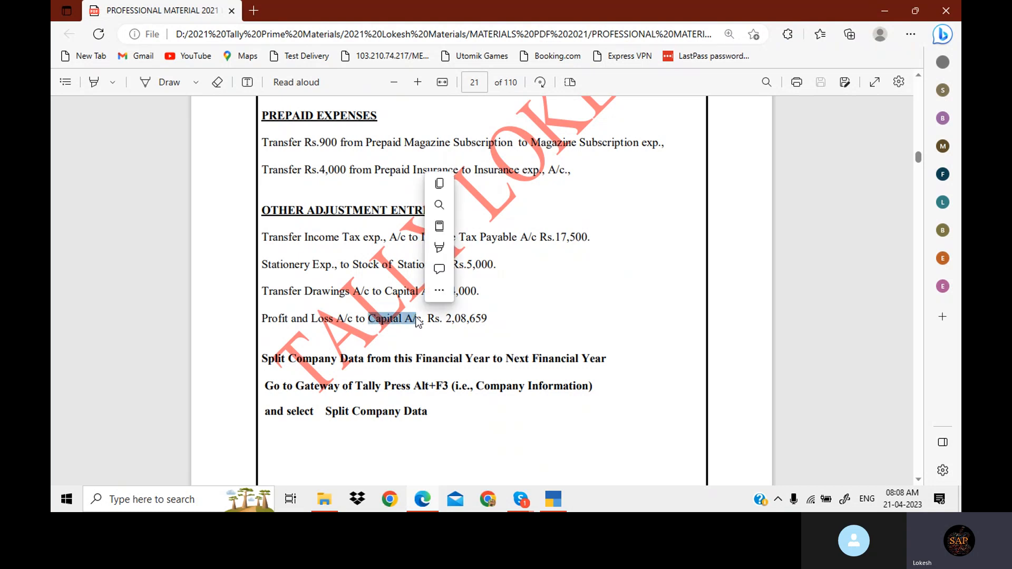
# Switch to TallyPrime and set the Profit & Loss A/c debit amount to 1,15,279
pyautogui.click(557, 502)
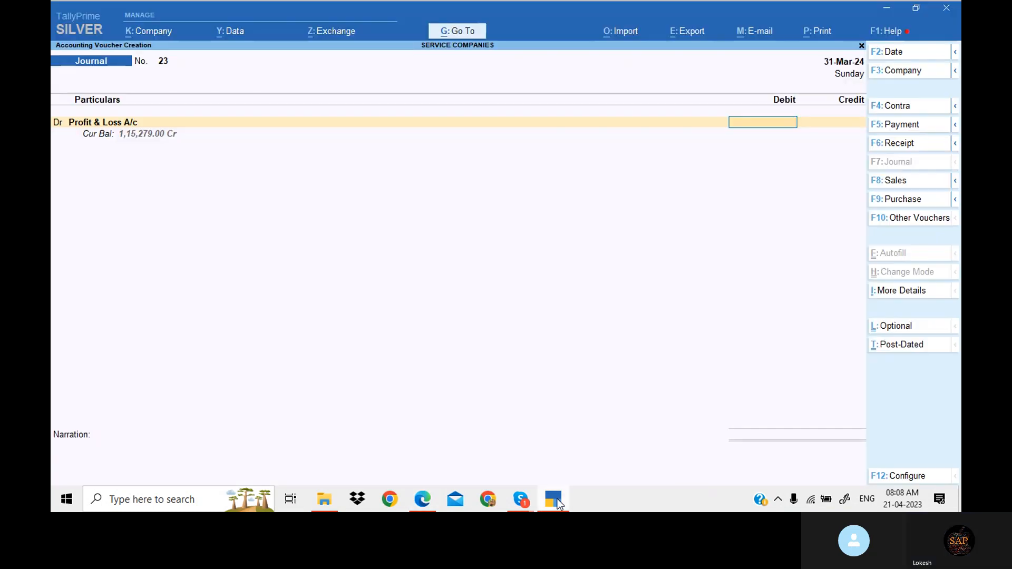
pyautogui.write('1')
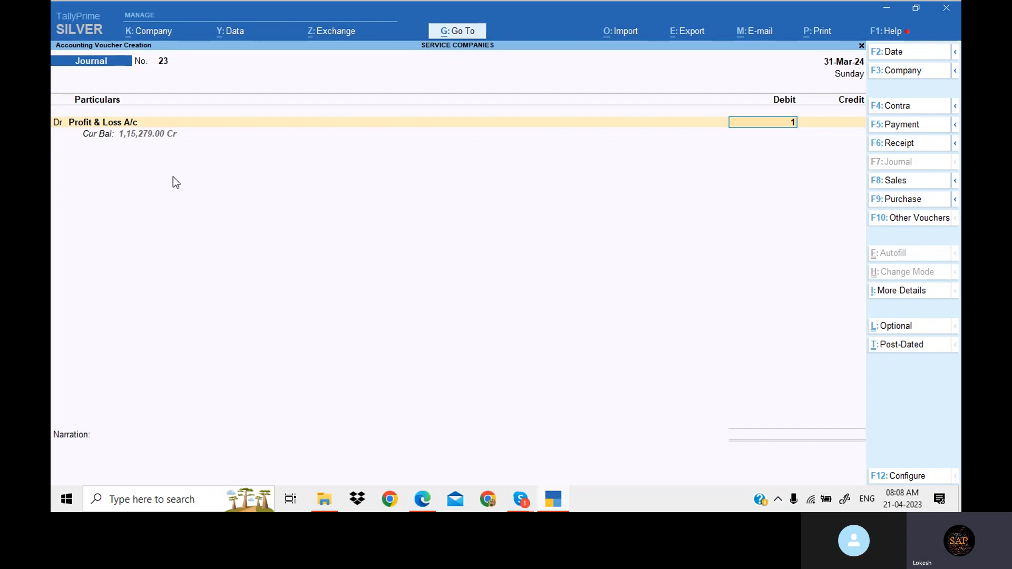
pyautogui.write('15279')
pyautogui.press('Return')
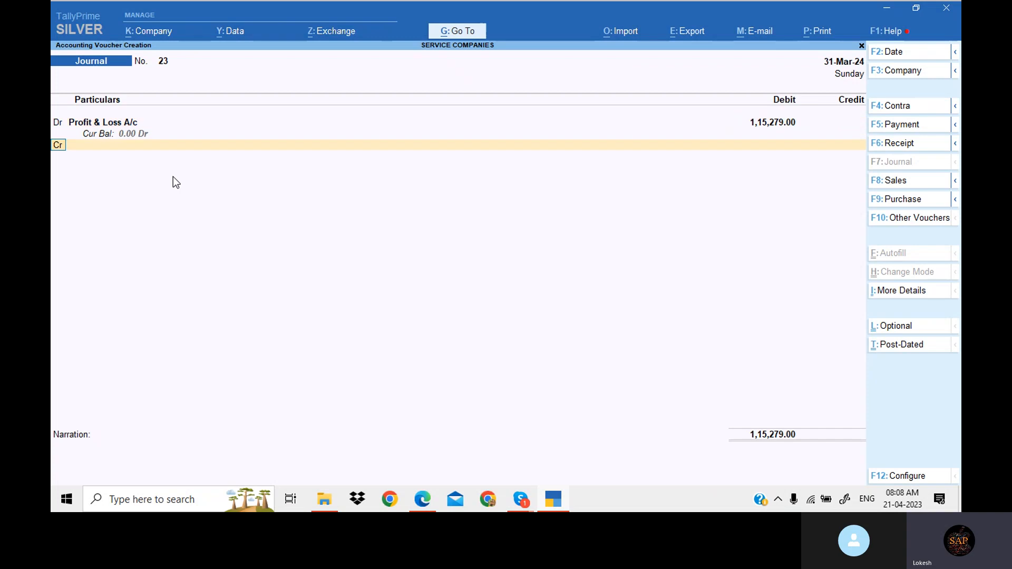
# Credit Capital with 1,15,279 and save the journal voucher without a narration
pyautogui.press('Return')
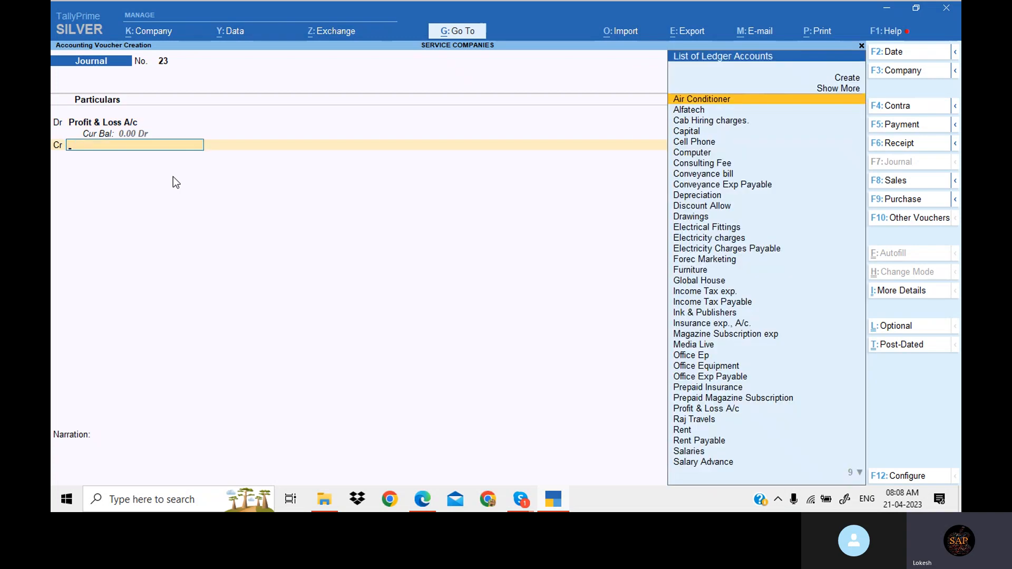
pyautogui.write('Ca')
pyautogui.press('Return')
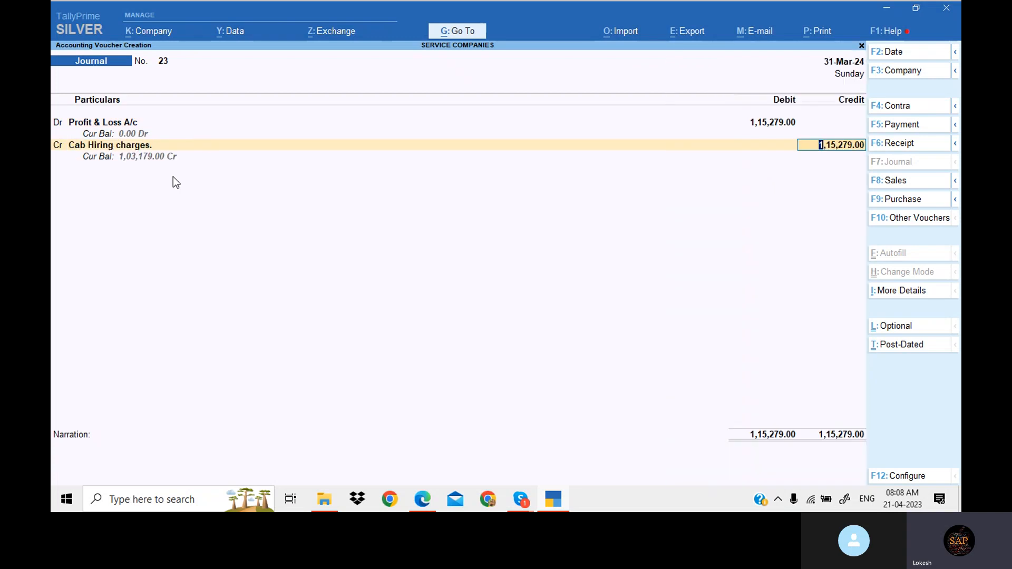
pyautogui.press('BackSpace')
pyautogui.press('Down')
pyautogui.press('Return')
pyautogui.press('Return')
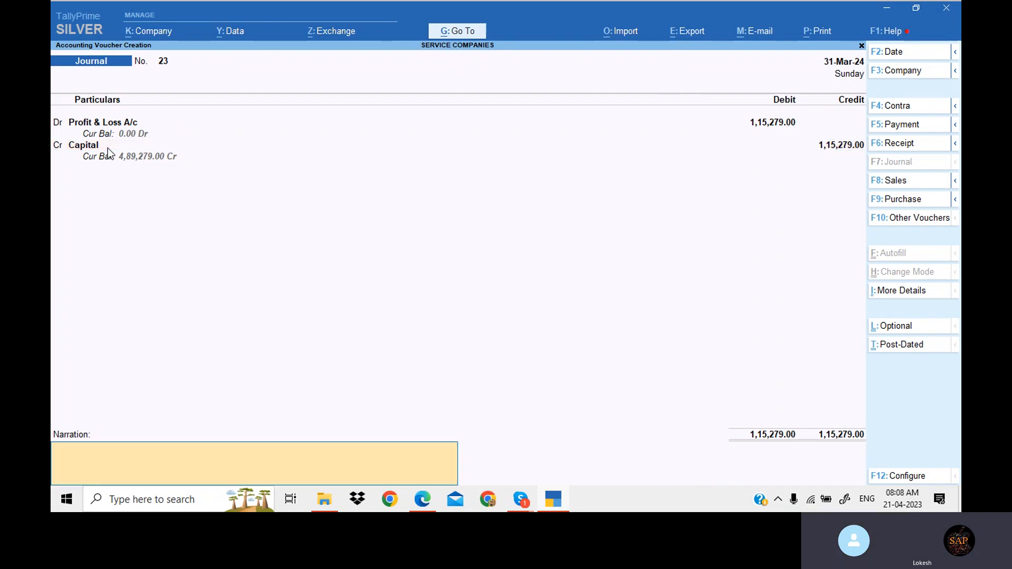
pyautogui.press('Return')
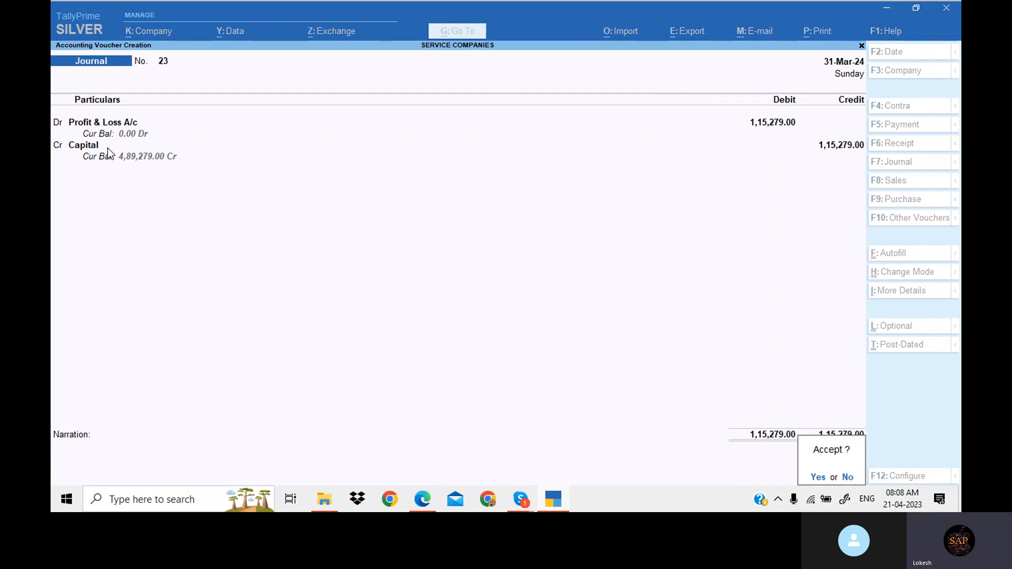
pyautogui.press('Return')
# Leave voucher entry and open the Profit & Loss A/c report in detailed view
pyautogui.press('Escape')
pyautogui.press('Return')
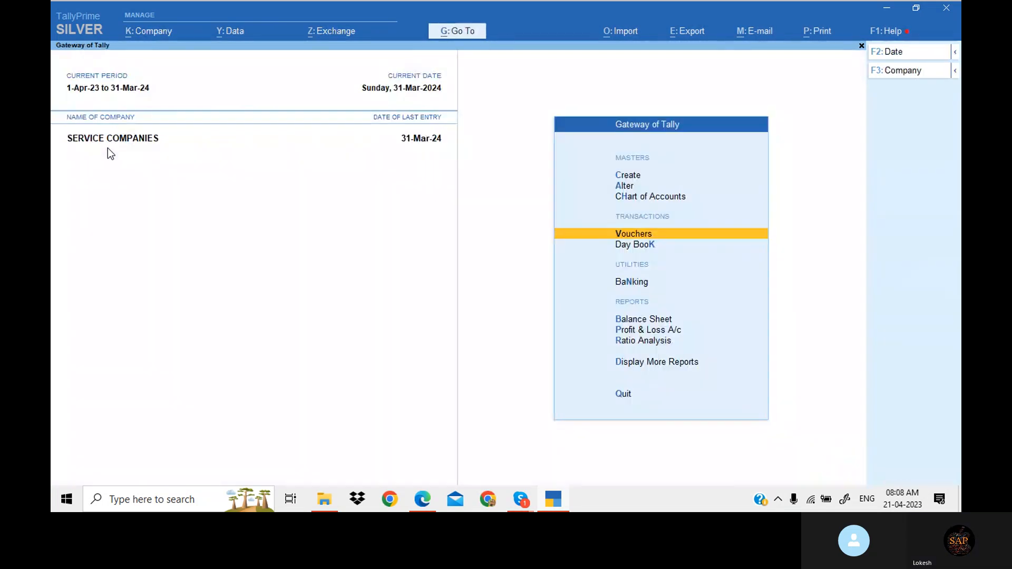
pyautogui.press('Down')
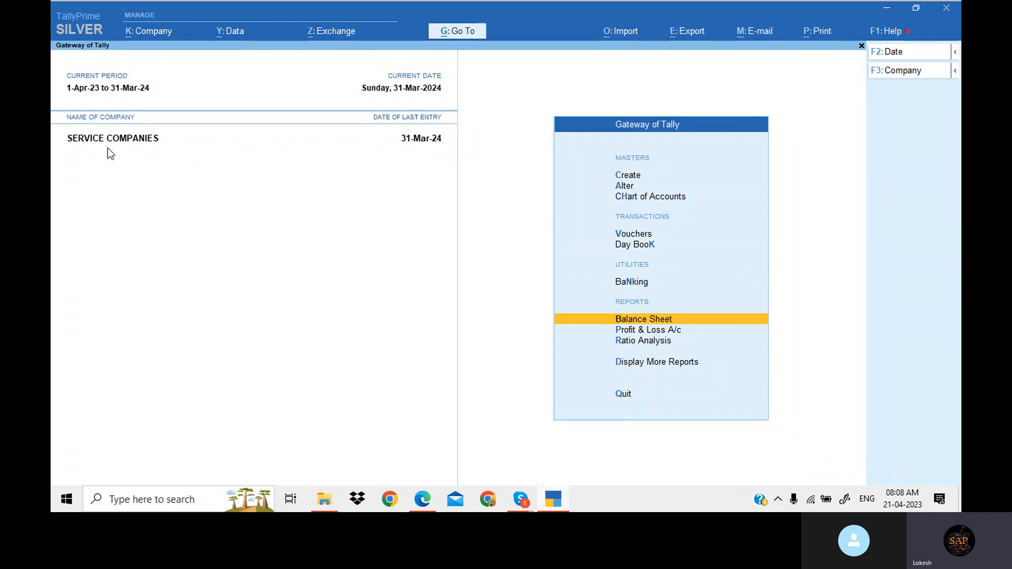
pyautogui.press('Down')
pyautogui.press('Return')
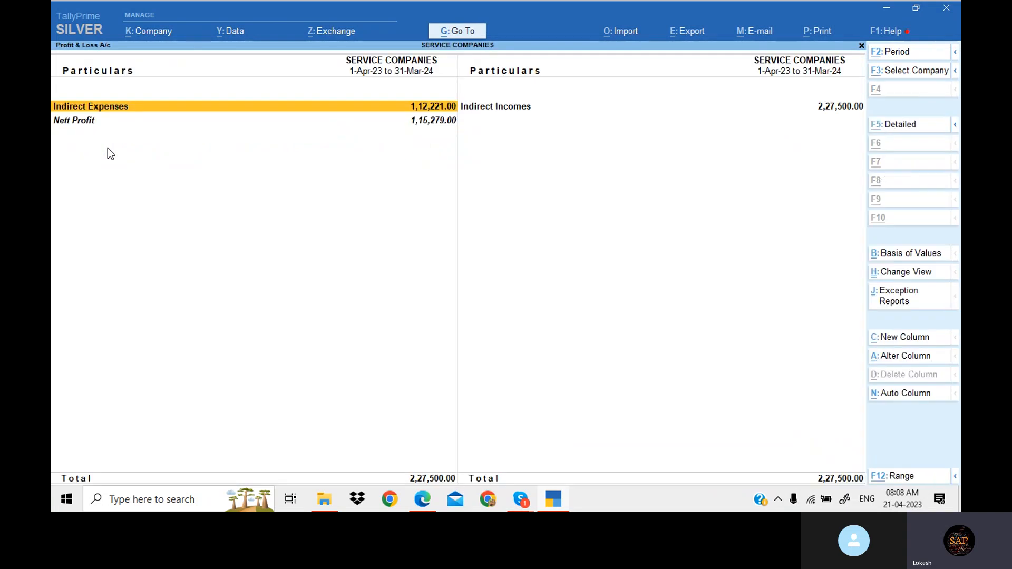
pyautogui.hotkey('alt', 'F5')
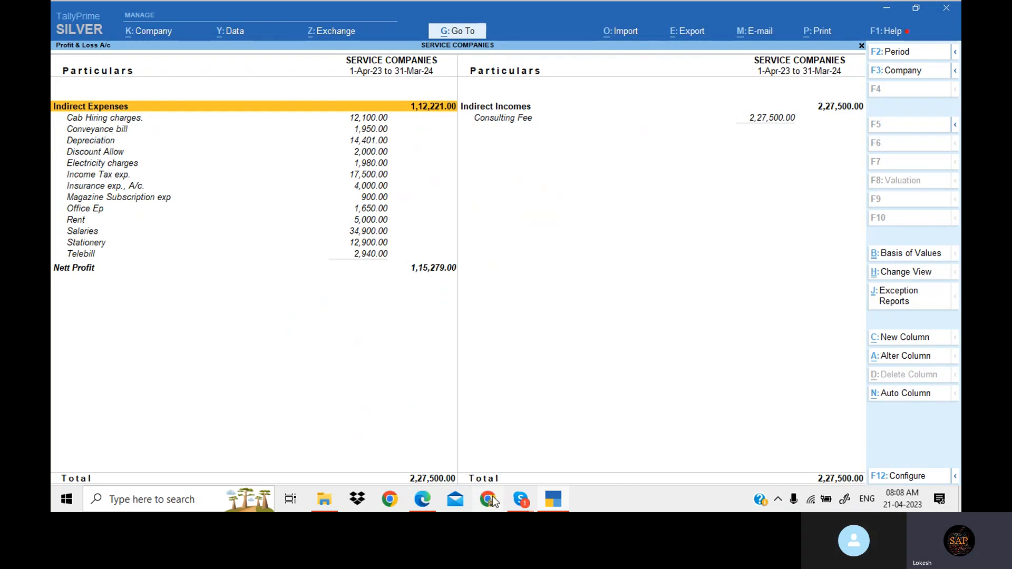
# Check the Profit and Loss A/c to Capital A/c transfer amount in the PDF against the nett profit in TallyPrime's Profit & Loss A/c report
pyautogui.moveTo(426, 501)
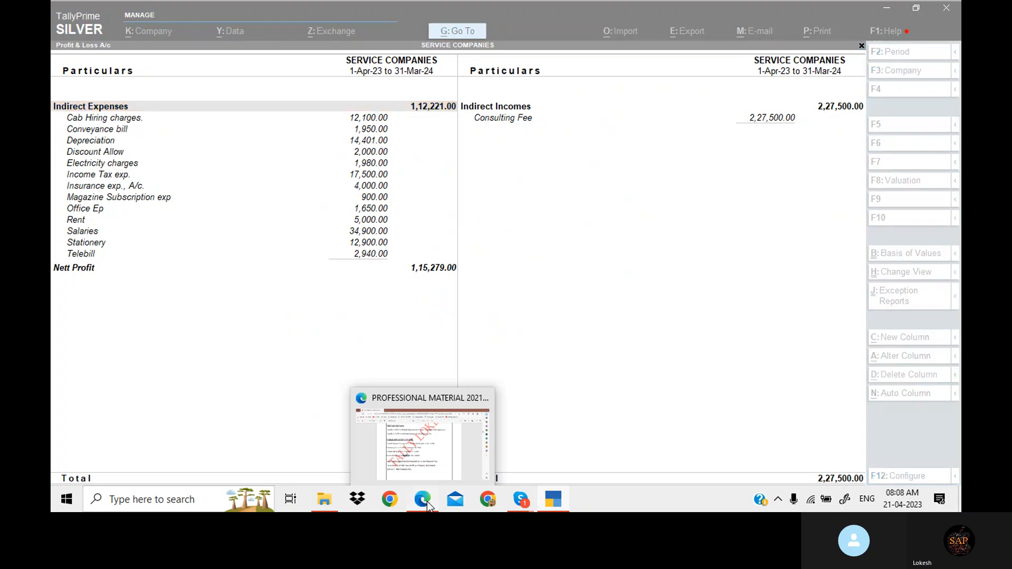
pyautogui.click(427, 502)
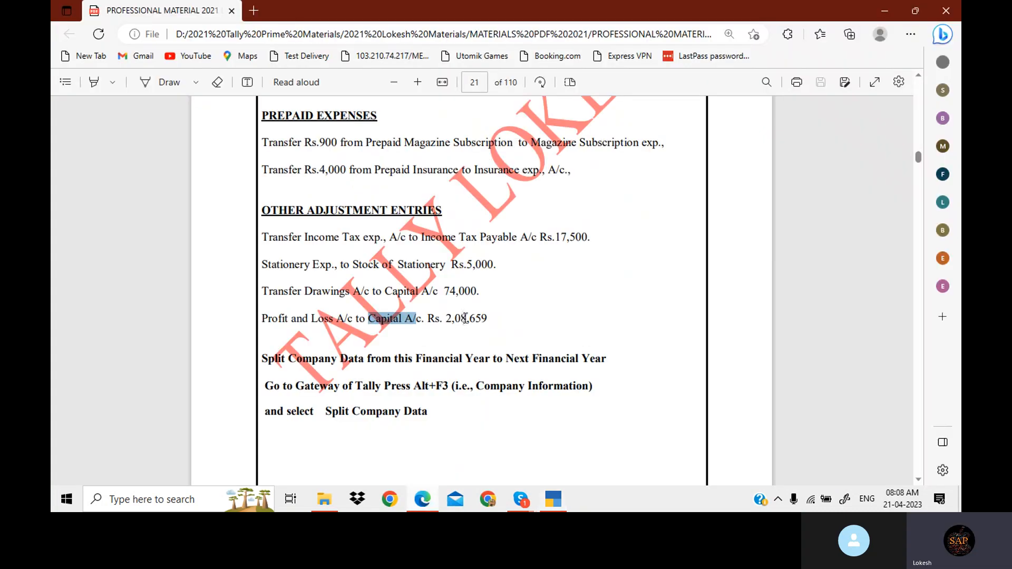
pyautogui.click(560, 504)
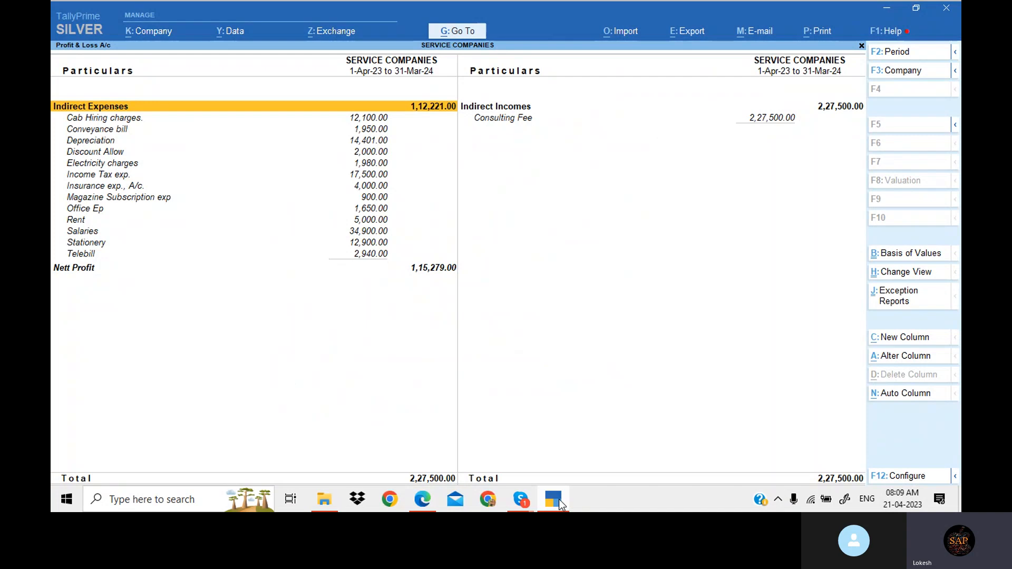
# Switch back to the PDF and review the earlier monthly transactions and the notes on transferring stationery and profit on page 15
pyautogui.click(429, 499)
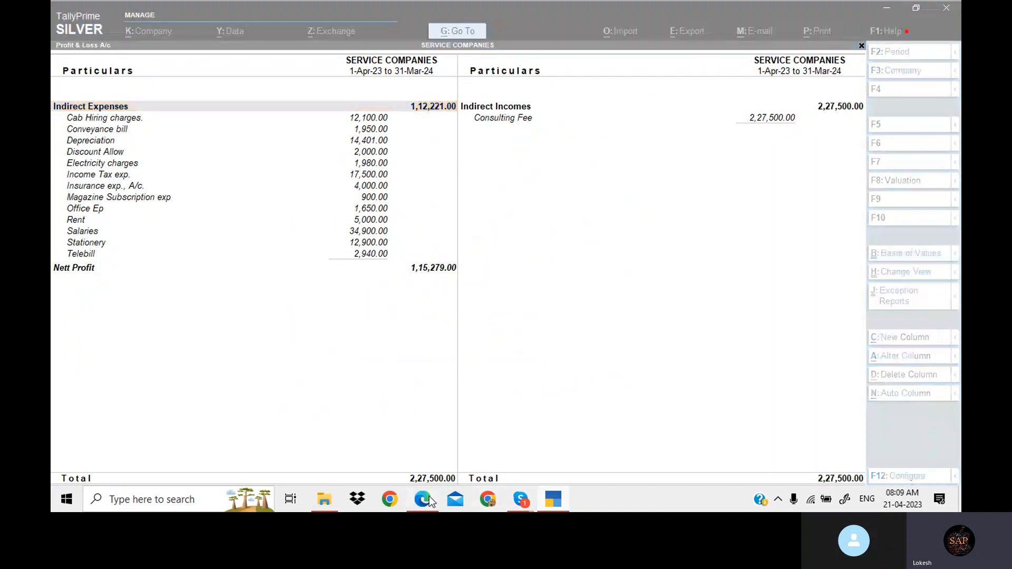
pyautogui.scroll(12, 429, 500)
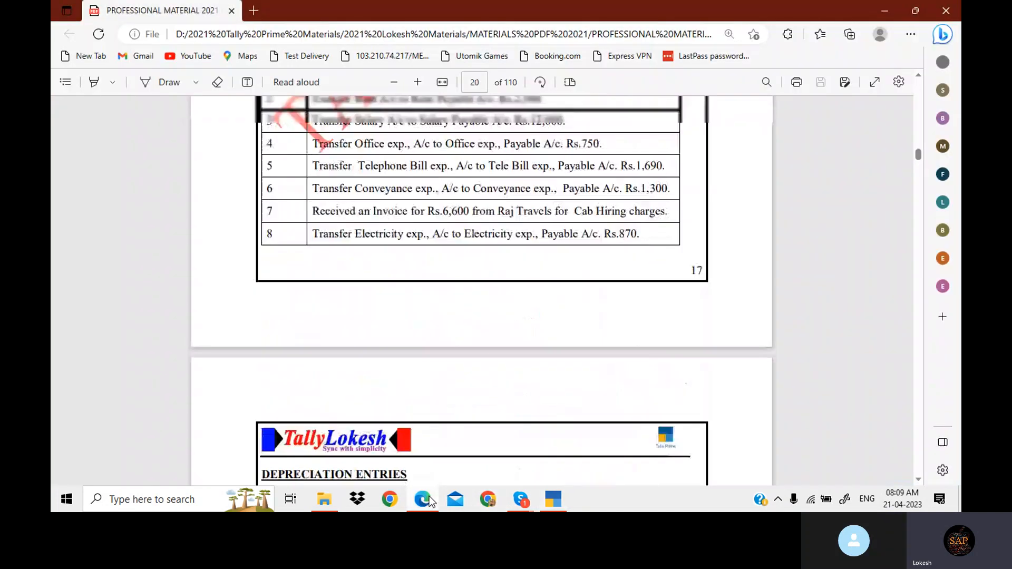
pyautogui.scroll(10, 429, 496)
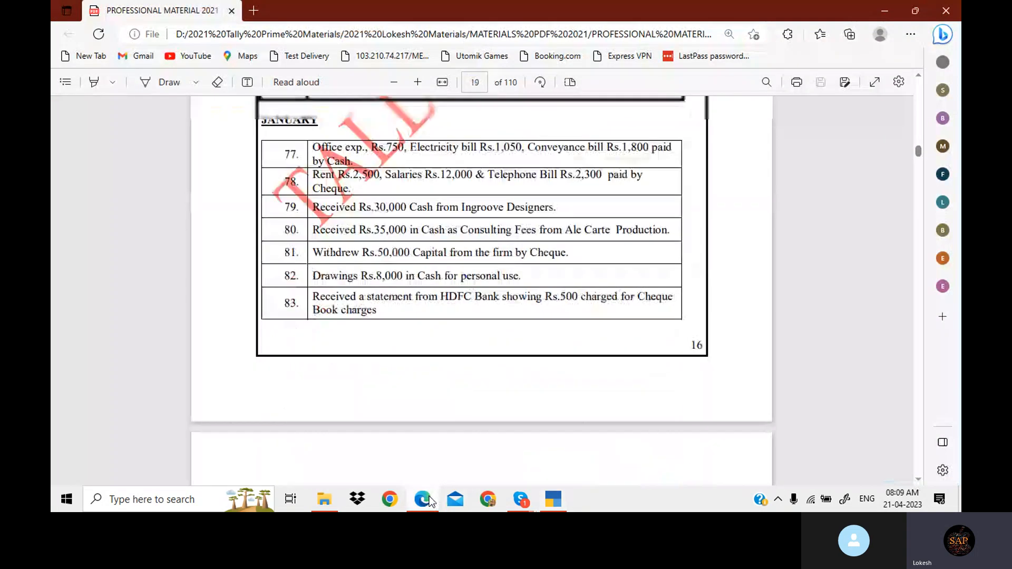
pyautogui.scroll(10, 429, 501)
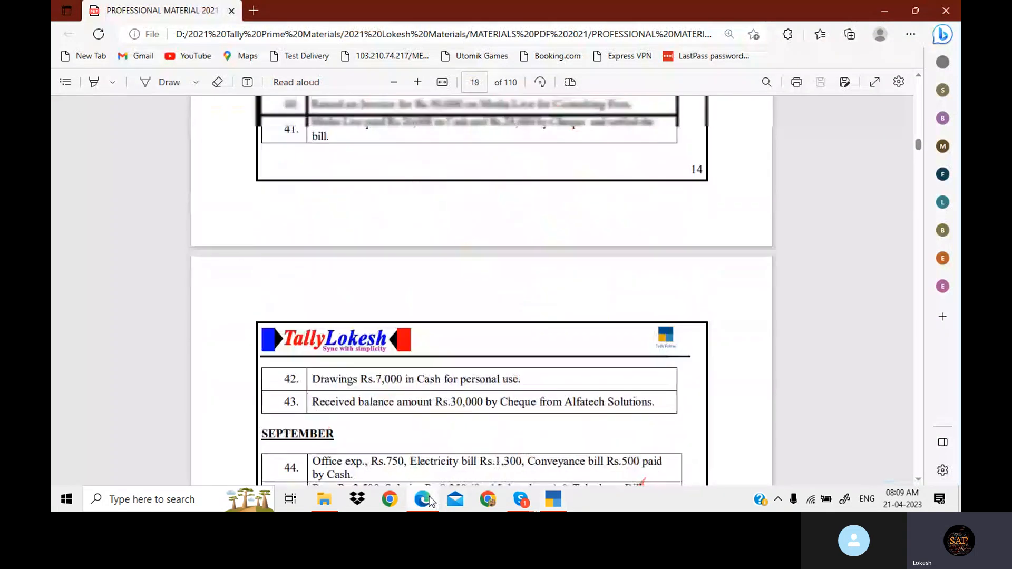
pyautogui.scroll(10, 431, 501)
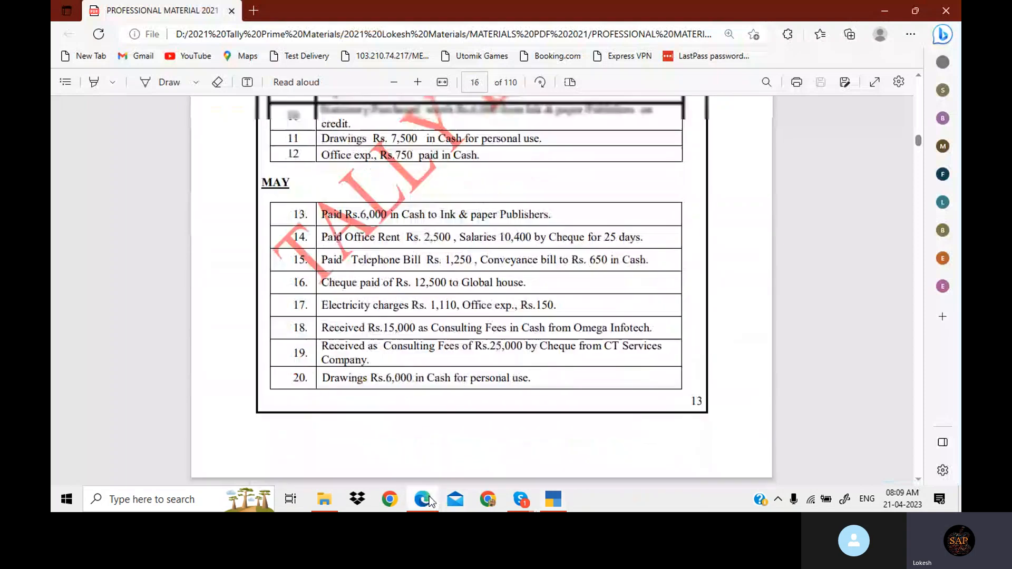
pyautogui.scroll(10, 431, 501)
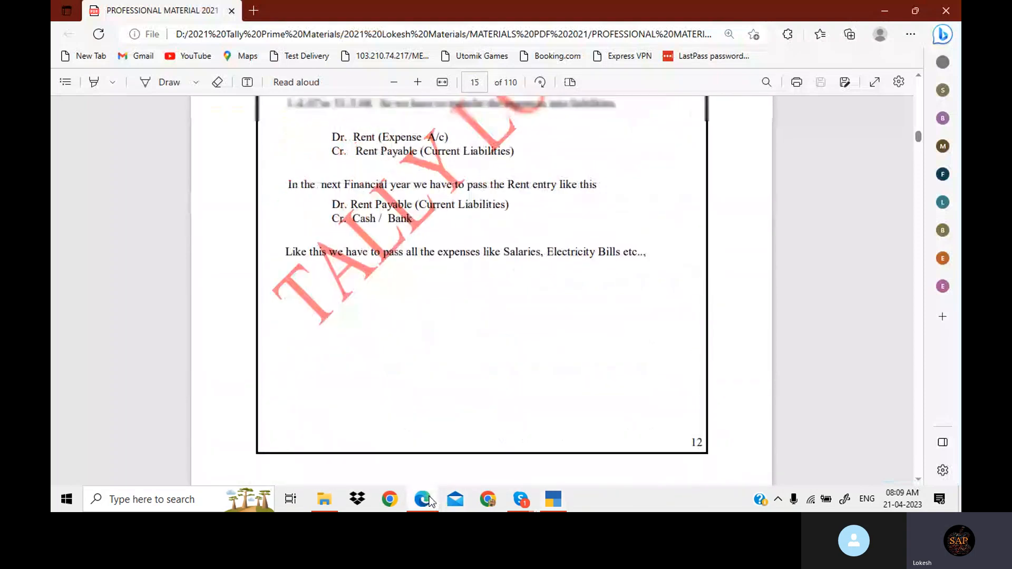
pyautogui.scroll(3, 430, 501)
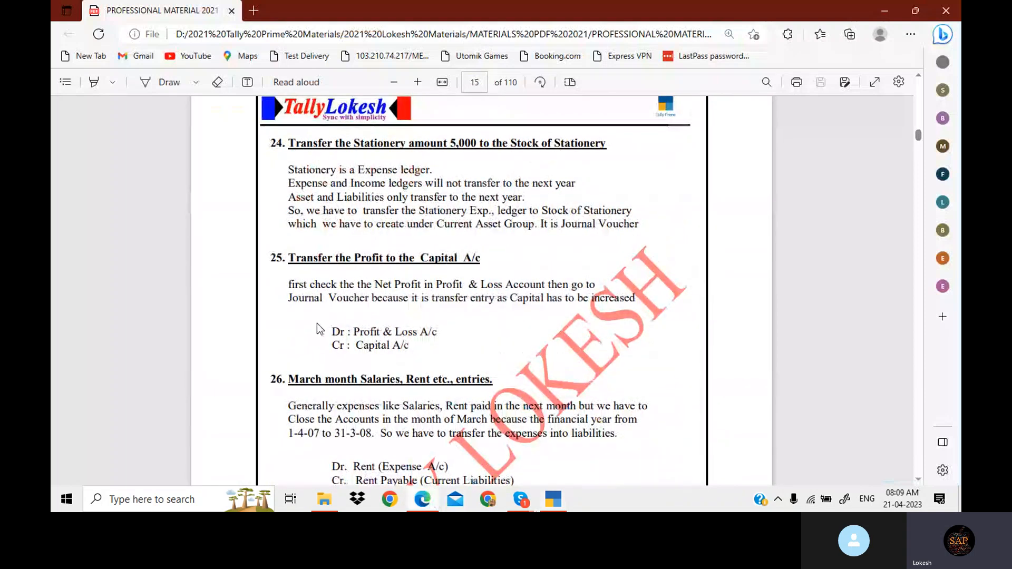